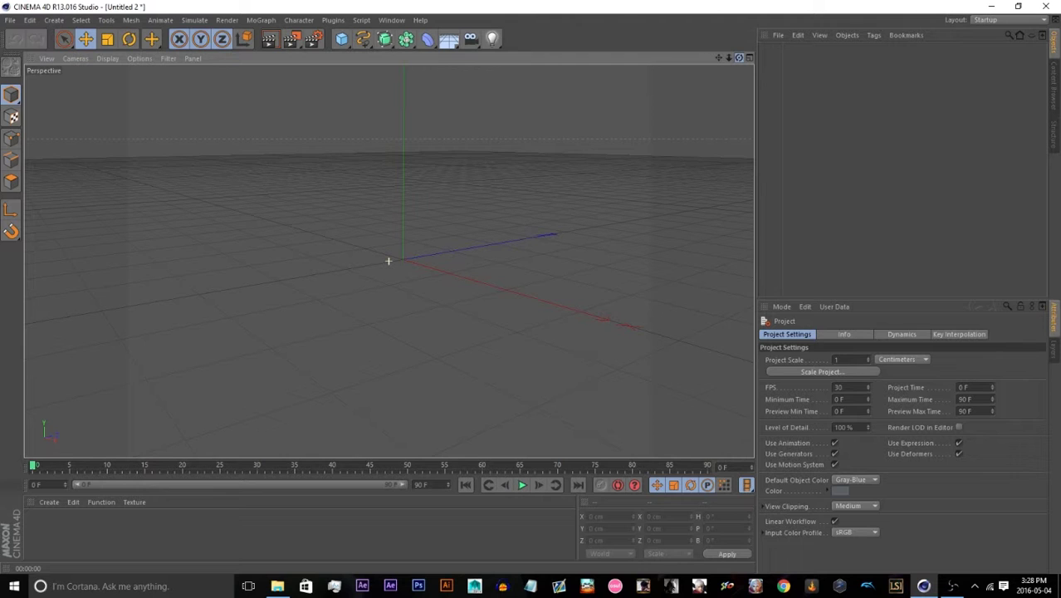
left_click_drag(739, 58, 740, 42)
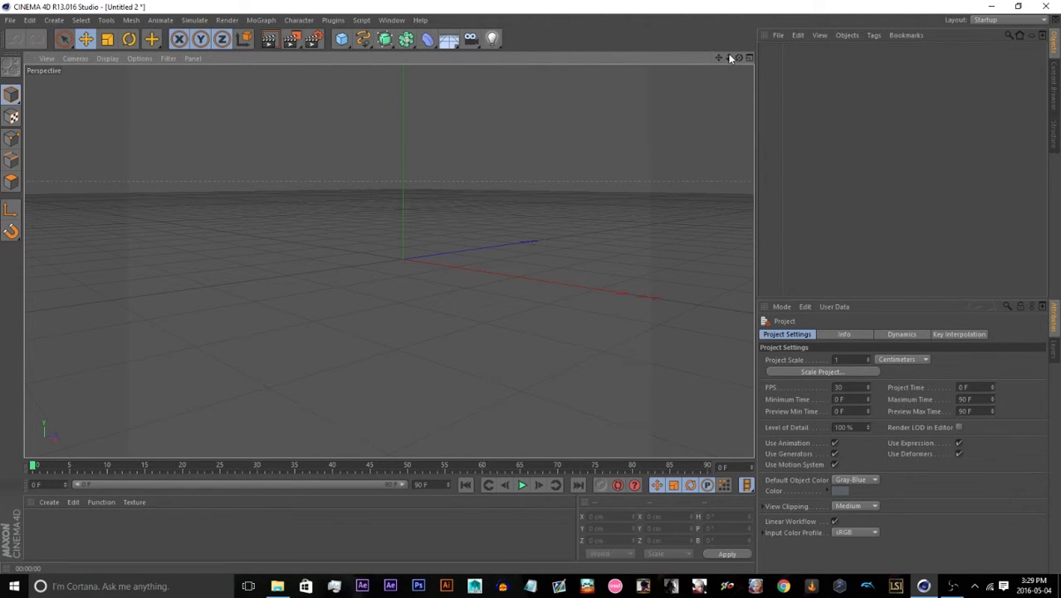
left_click_drag(739, 57, 387, 261)
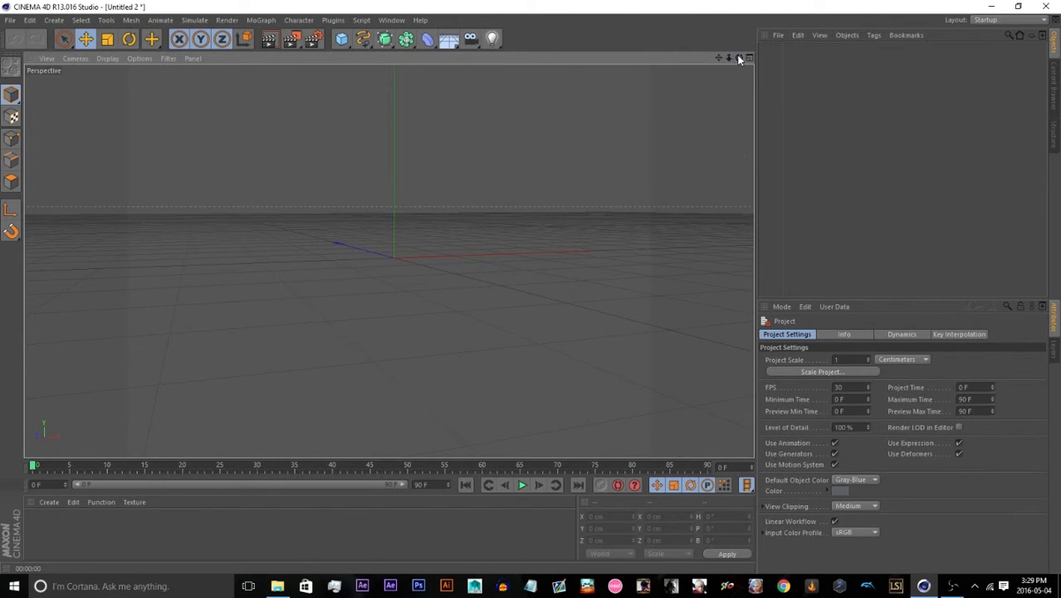
Import the desktop file VC.ai as a project, with scale 1 centimeter and connected splines
left_click(991, 6)
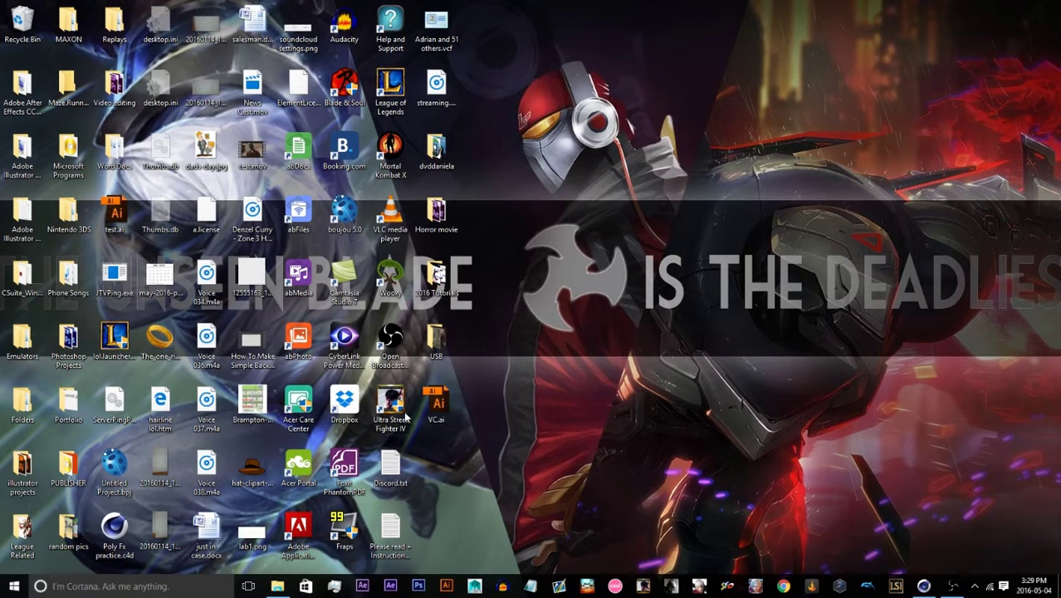
left_click_drag(473, 396, 429, 265)
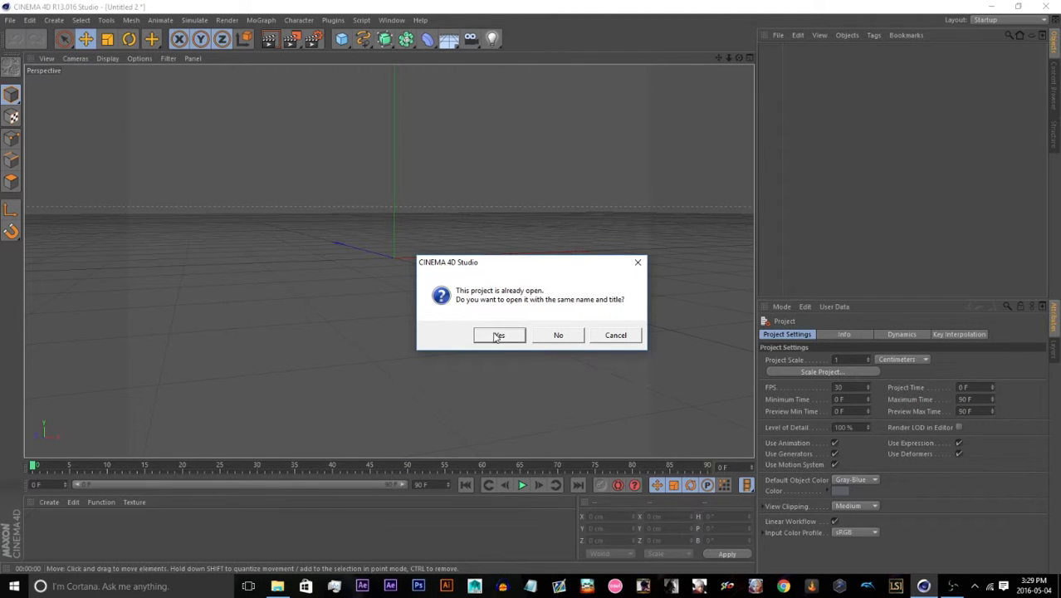
left_click(497, 335)
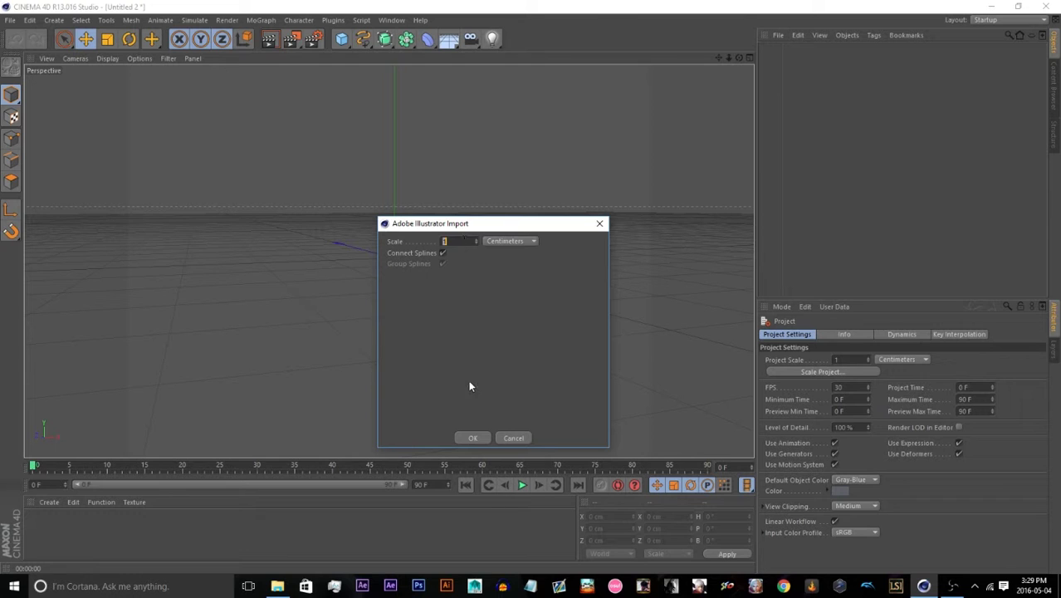
left_click(470, 438)
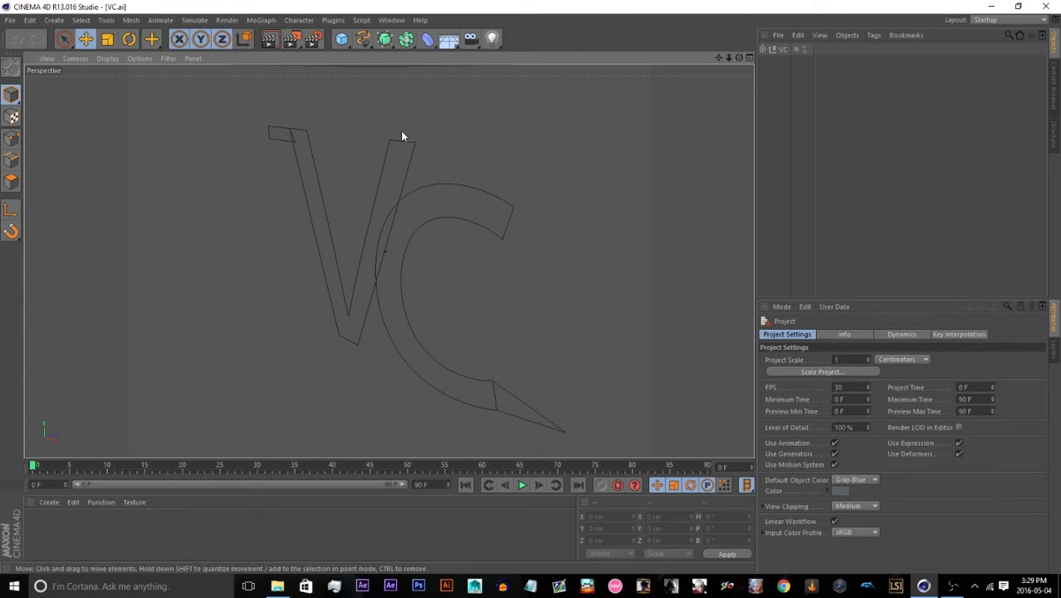
Preview a render of the imported VC outlines from an angled view, and close it by selecting the C spline
left_click_drag(739, 58, 785, 51)
left_click(266, 39)
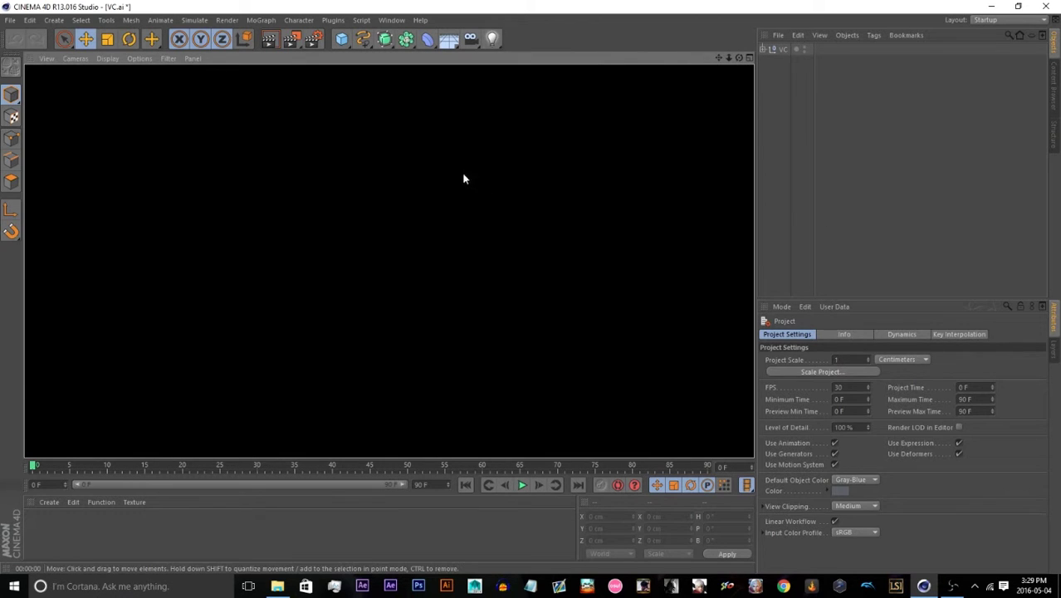
left_click(482, 185)
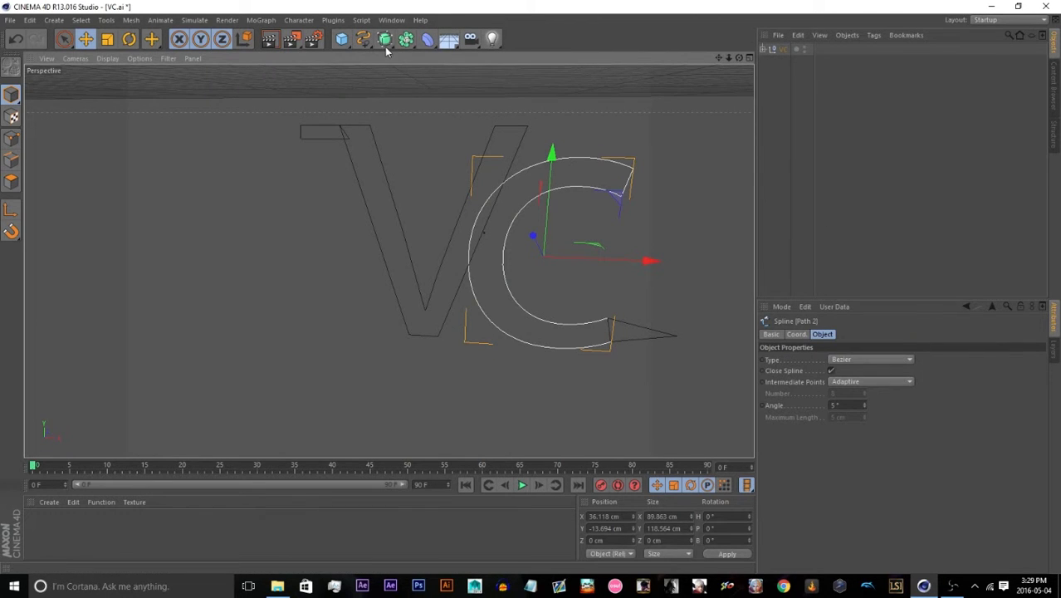
Add an Extrude NURBS object and set both its start and end caps to Fillet Cap
left_click(387, 39)
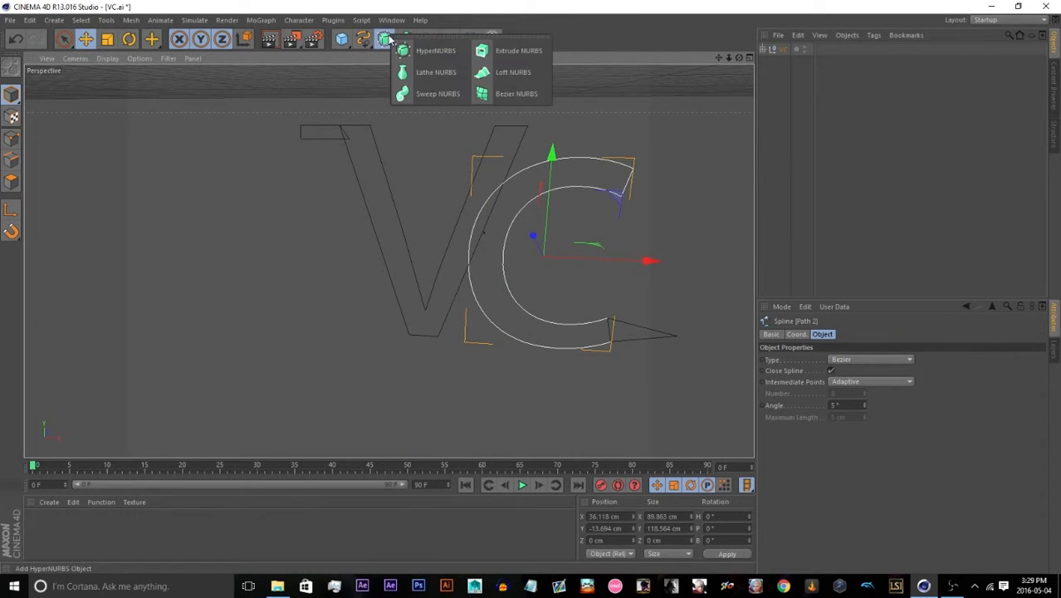
left_click(486, 59)
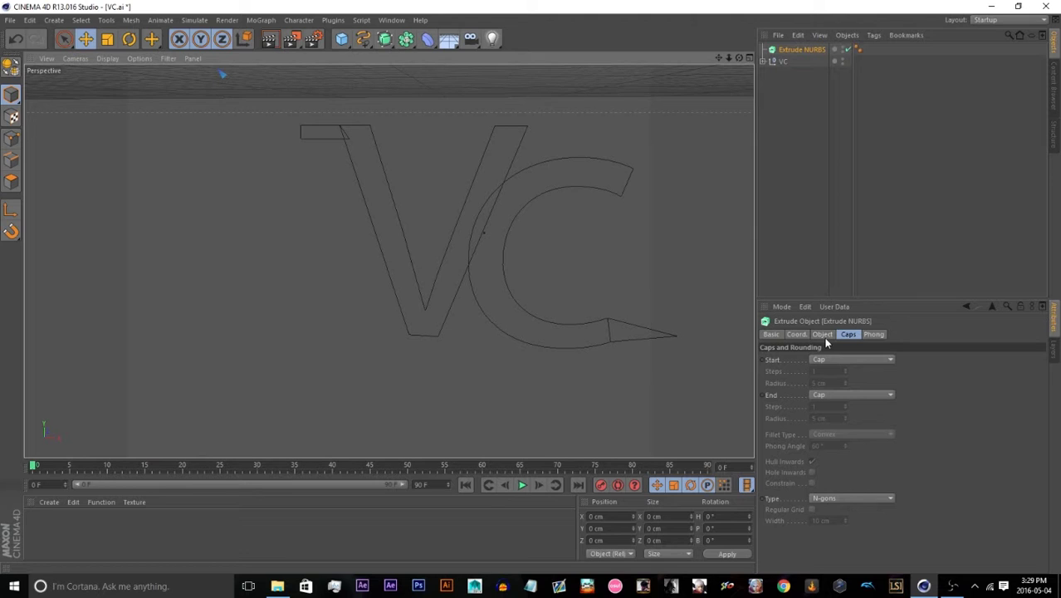
left_click(834, 359)
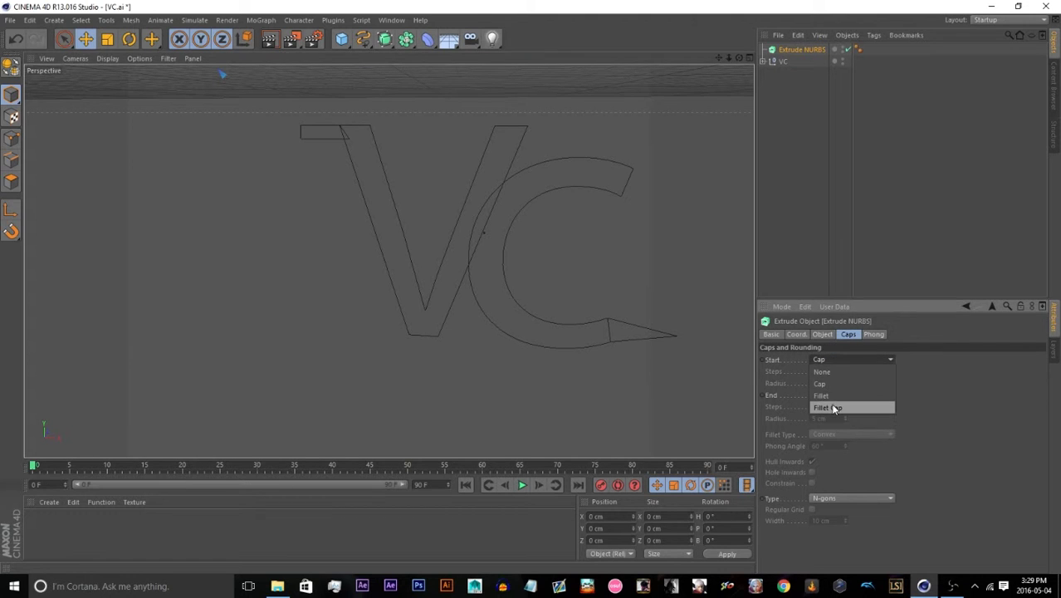
left_click(834, 408)
left_click(835, 395)
left_click(835, 442)
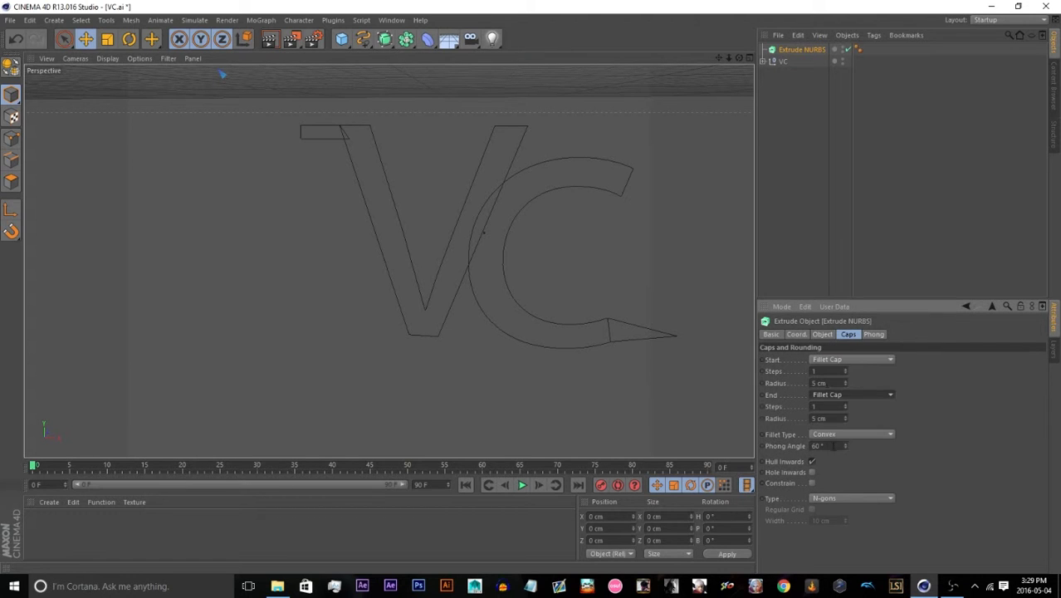
Expand the VC group to list its paths and make three copies of the Extrude NURBS object
left_click(762, 62)
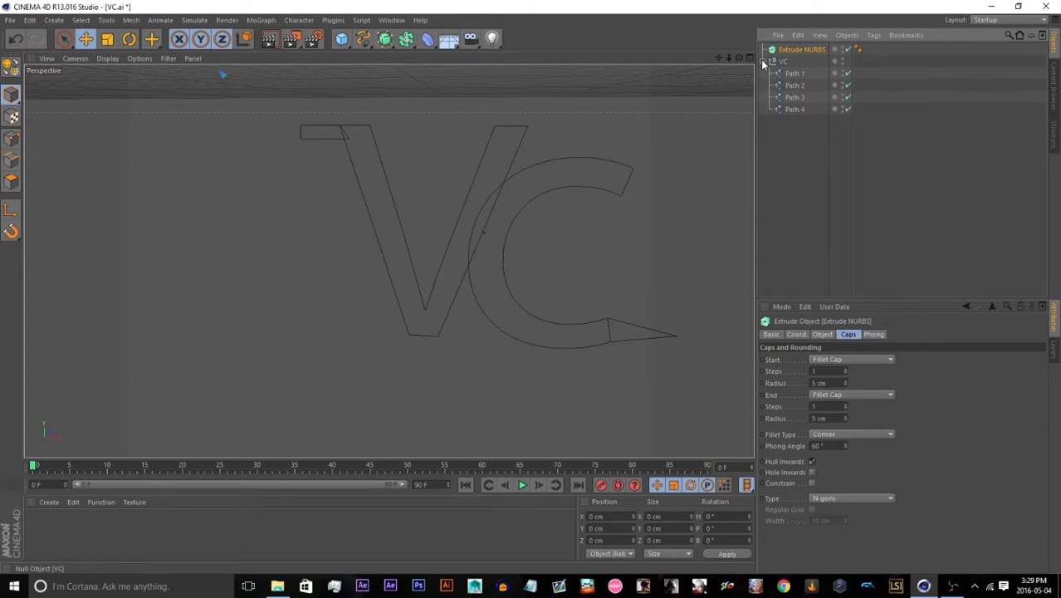
left_click_drag(814, 172, 813, 143)
left_click(815, 49)
key("ctrl+d")
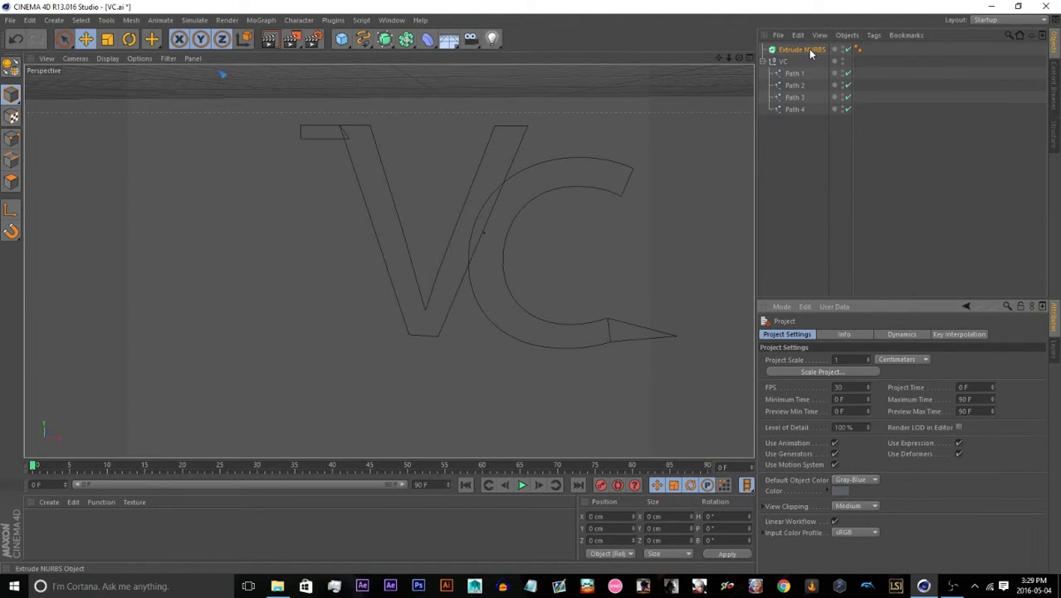
key("ctrl+c")
key("ctrl+v")
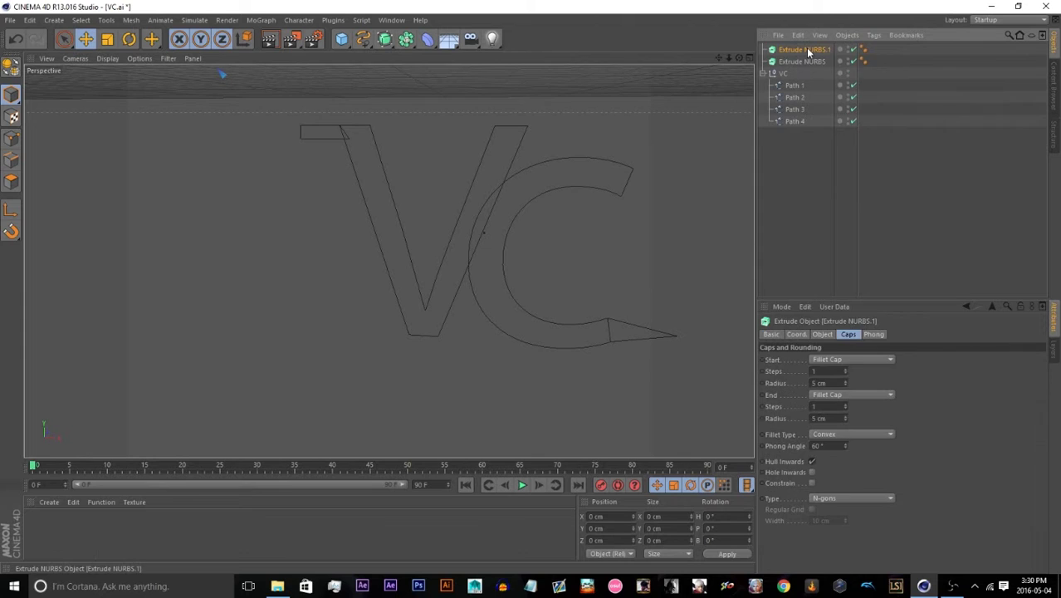
key("ctrl+v")
key("ctrl+v")
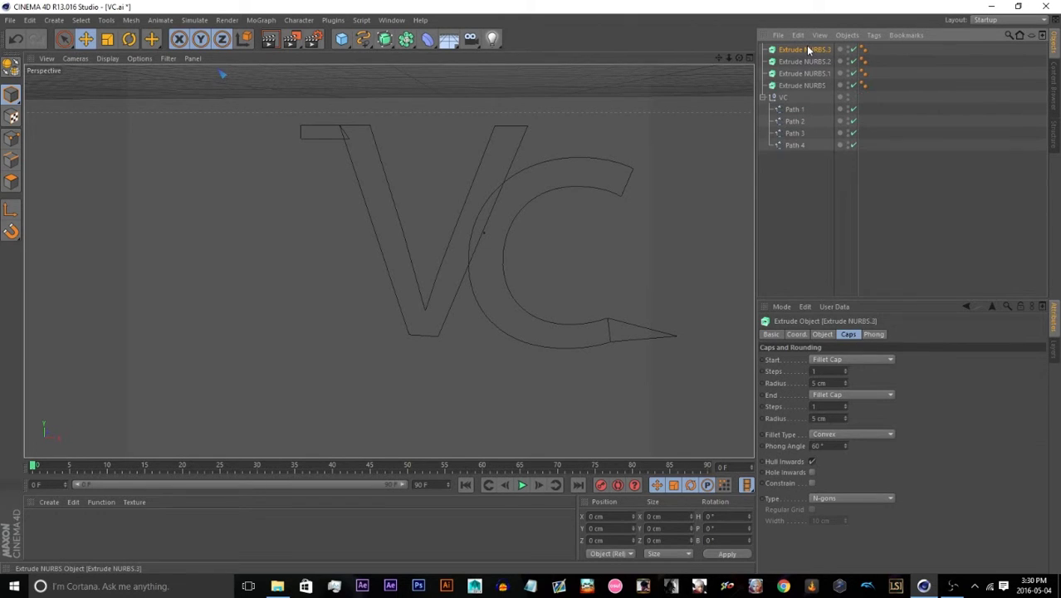
Place Path 1 to Path 4 each inside its own Extrude NURBS object, Path 1 under Extrude NURBS.3 through Path 4 under Extrude NURBS
left_click(820, 200)
left_click_drag(795, 111, 796, 107)
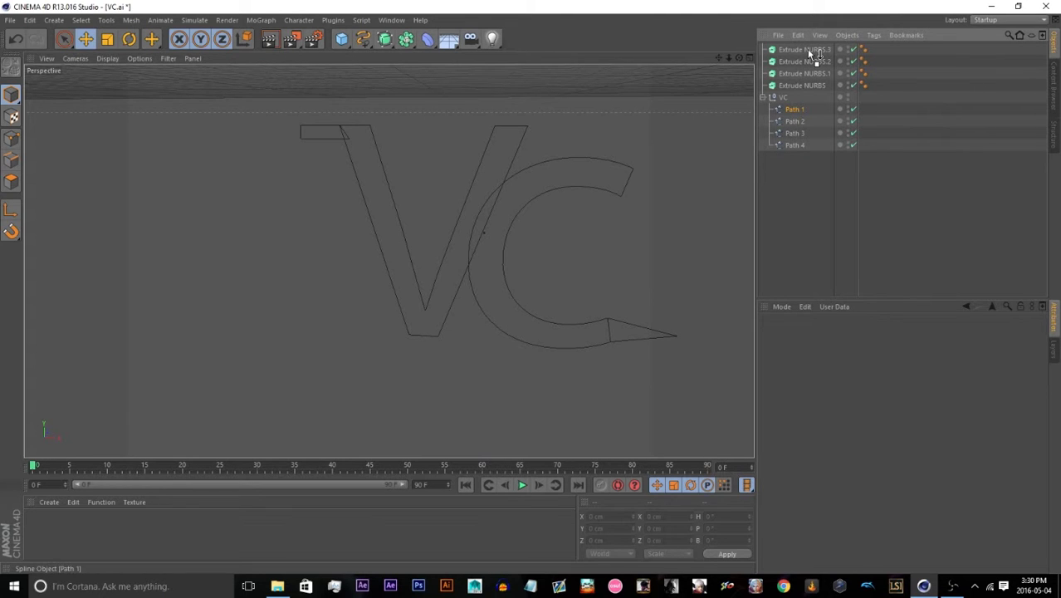
left_click_drag(810, 53, 809, 53)
left_click_drag(797, 122, 813, 75)
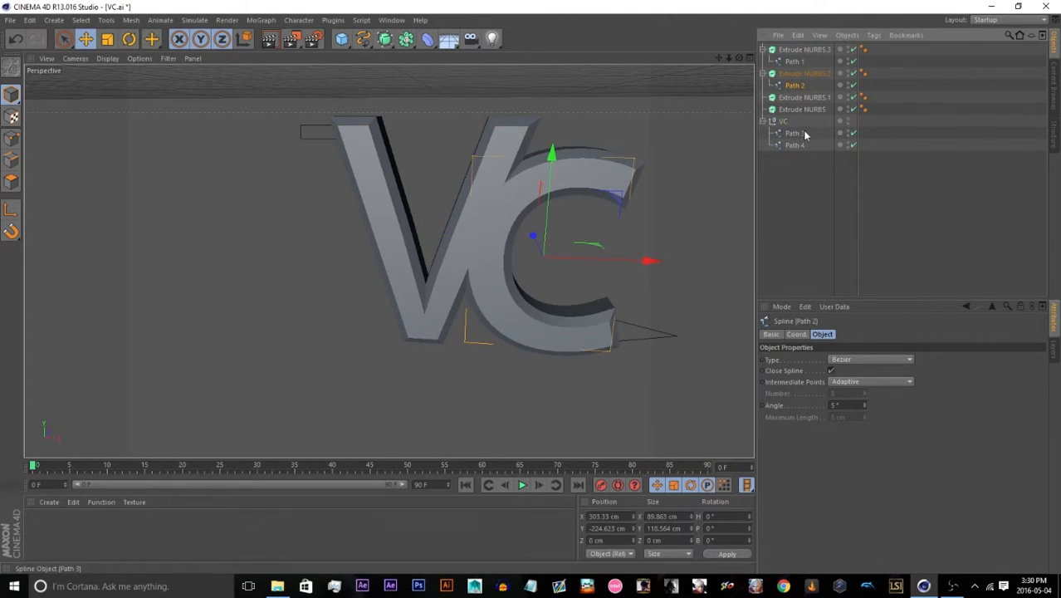
mouse_move(802, 133)
left_mouse_down()
mouse_move(802, 97)
mouse_move(787, 146)
mouse_move(798, 131)
left_mouse_up()
left_click(798, 209)
left_click(798, 170)
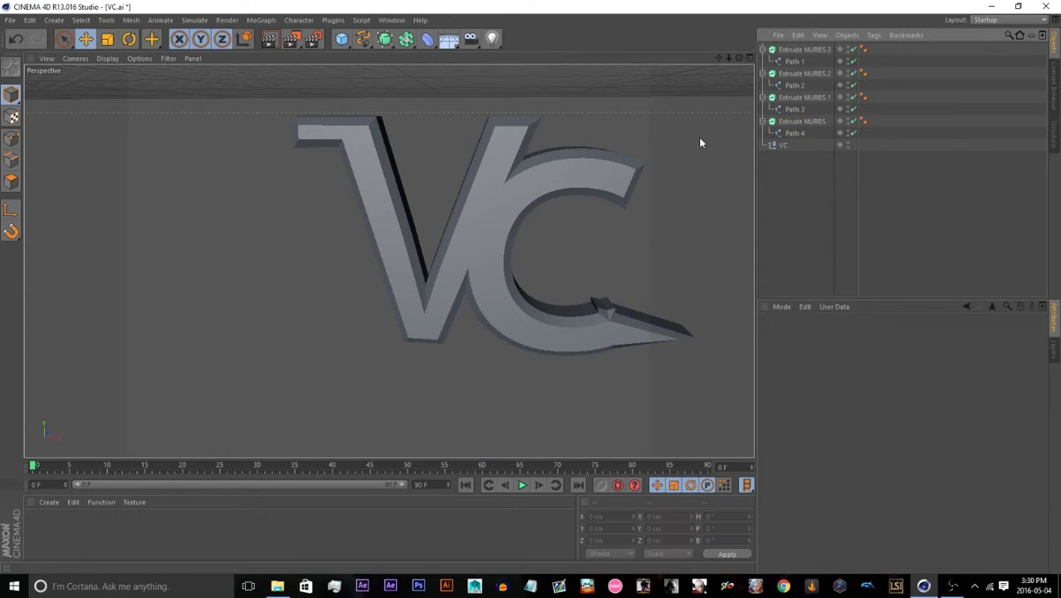
Preview a render of the extruded VC logo in the viewport and return to the normal view
mouse_move(741, 60)
left_mouse_down()
mouse_move(755, 62)
mouse_move(732, 60)
left_mouse_up()
left_click(270, 39)
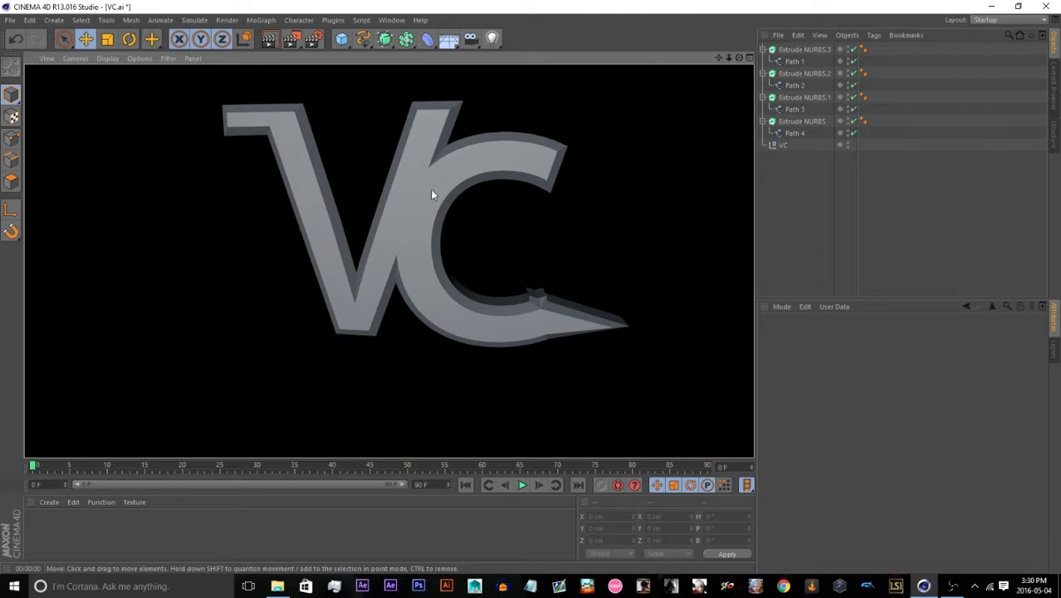
left_click(818, 166)
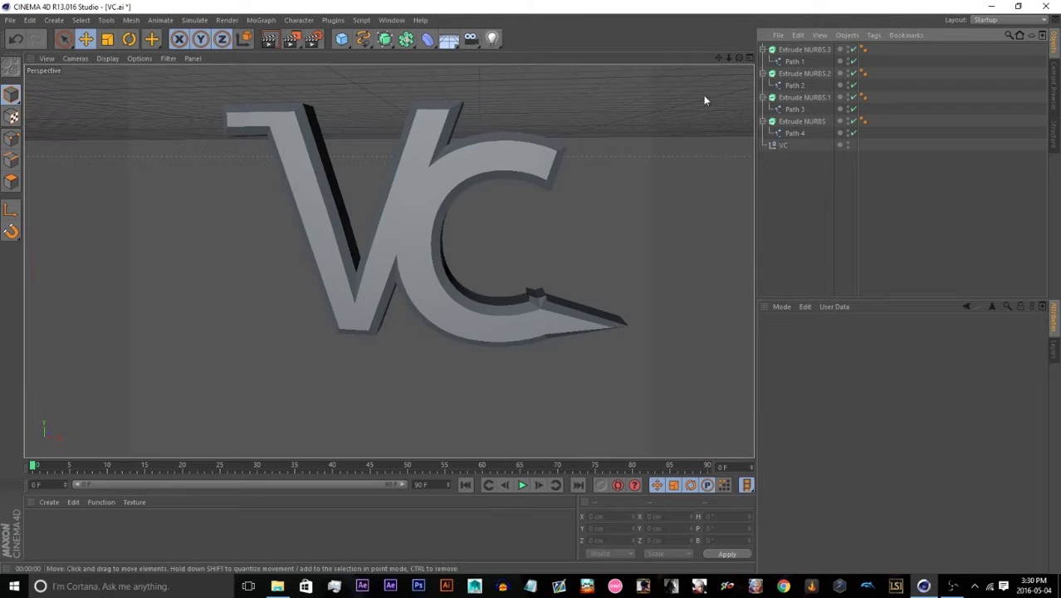
Create two new materials and set the color of Mat.1 to red, RGB 239, 33, 33
double_click(42, 519)
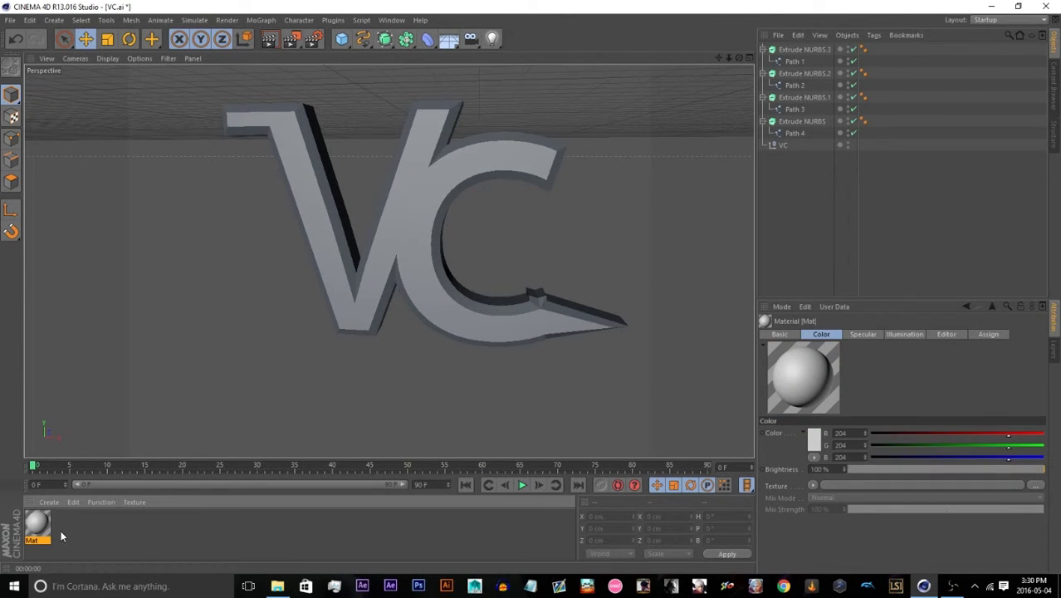
double_click(60, 536)
double_click(38, 527)
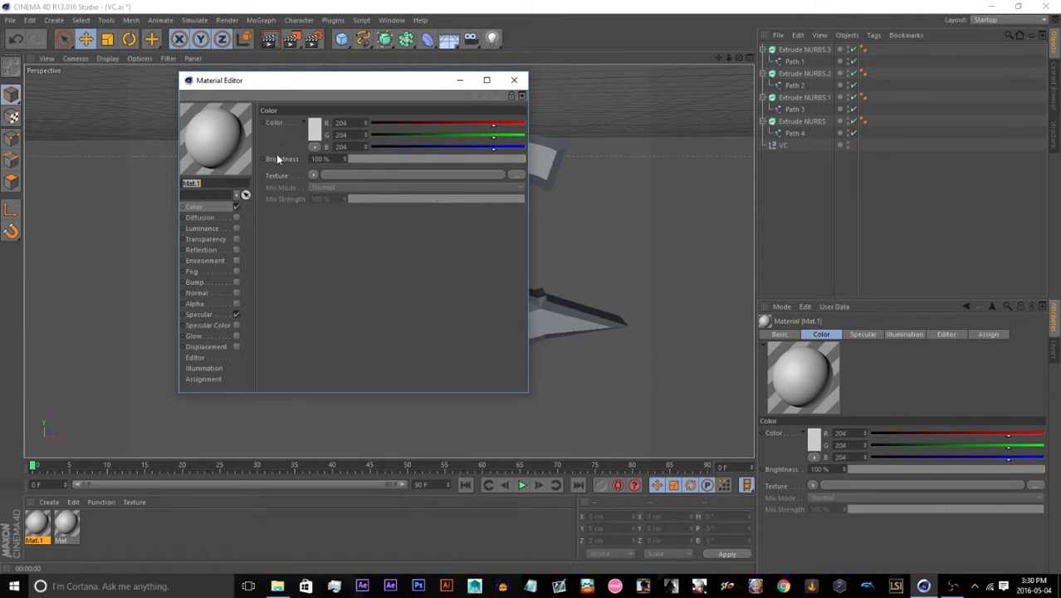
left_click(312, 126)
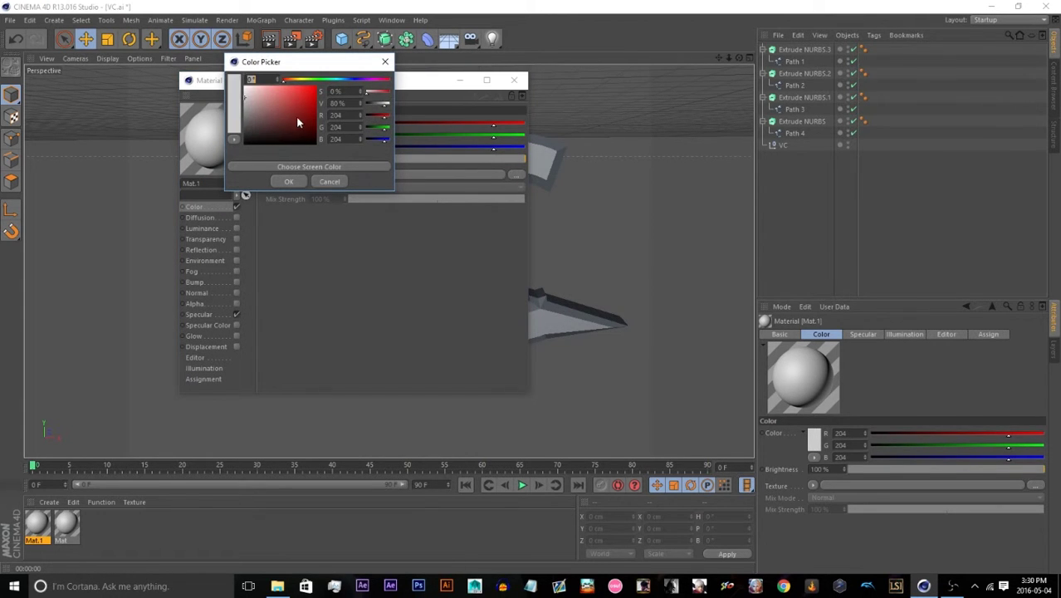
left_click_drag(296, 115, 307, 94)
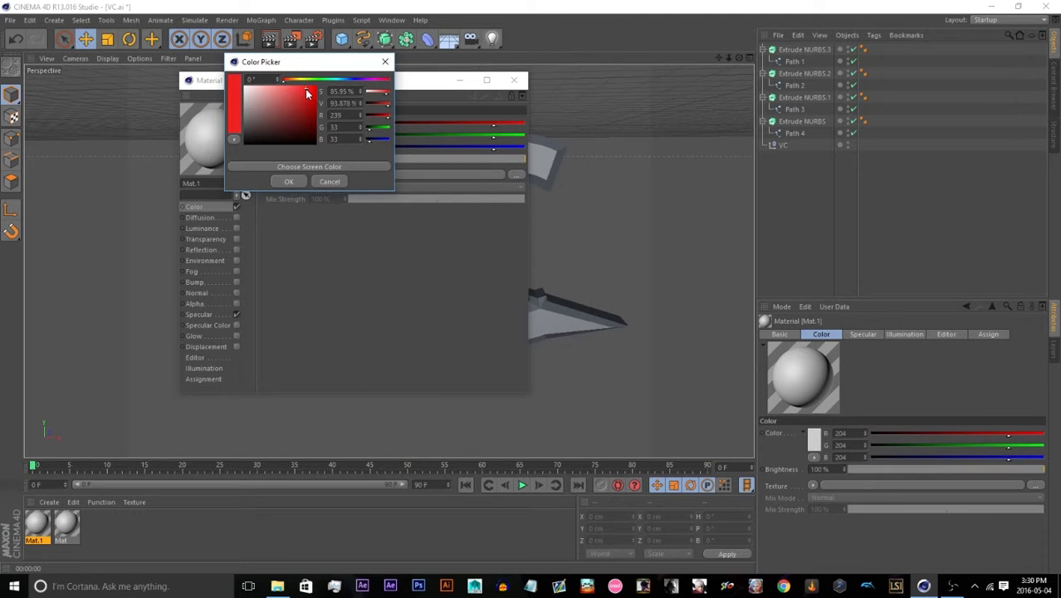
left_click(291, 181)
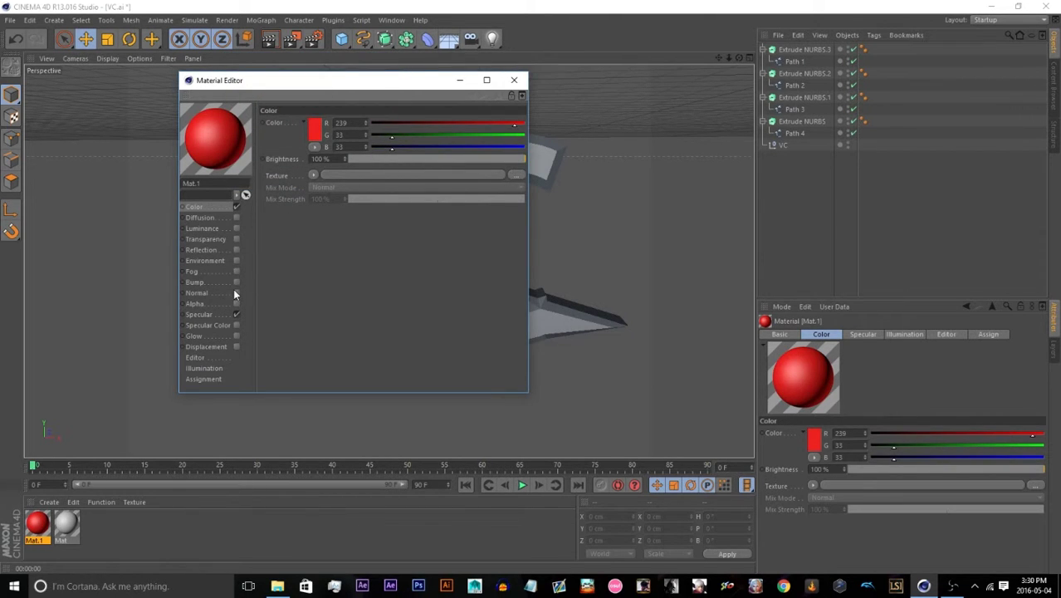
Enable Mat.1's reflection at 36% brightness and give it a Color shader texture in red, RGB 255, 25, 25
left_click(235, 249)
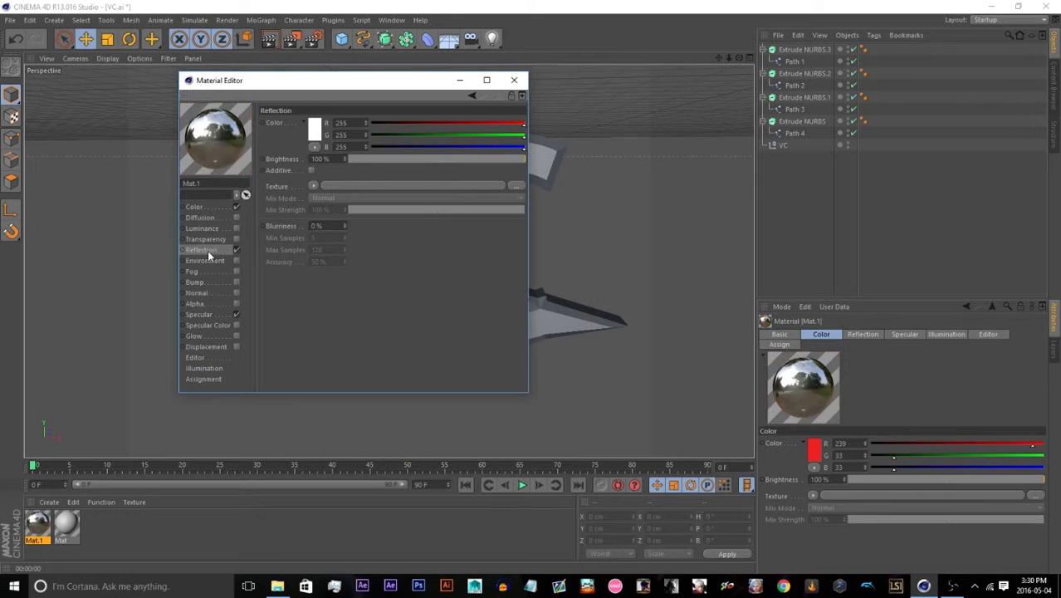
left_click_drag(384, 163, 412, 158)
left_click(313, 186)
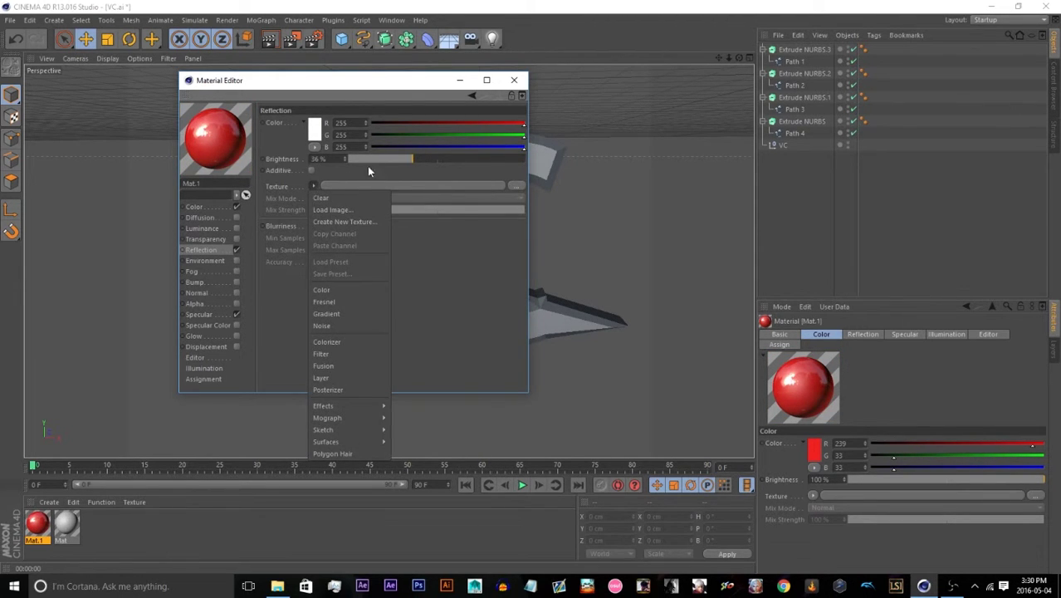
left_click(363, 289)
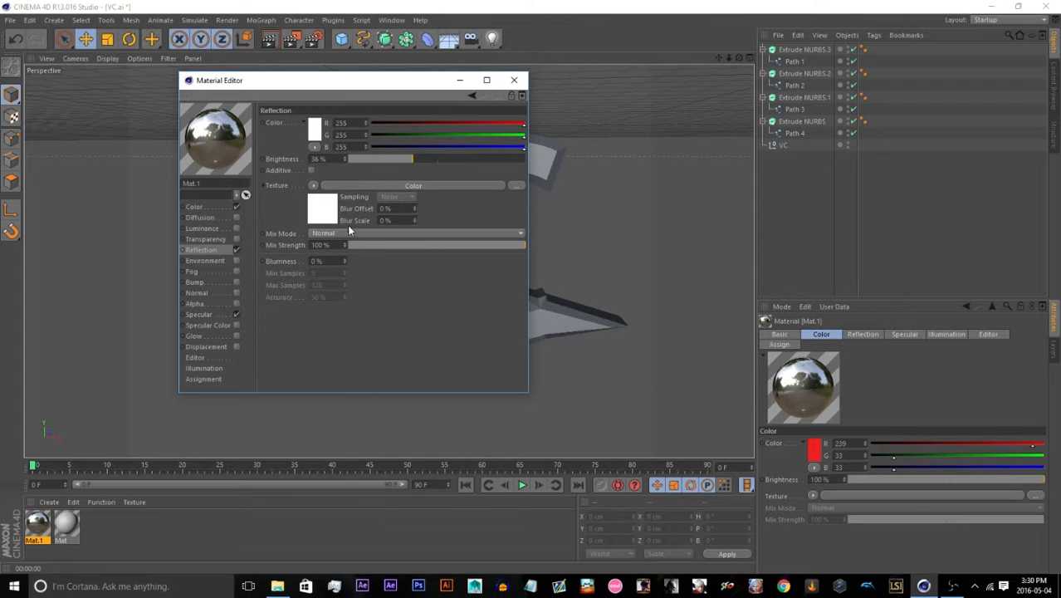
left_click(323, 221)
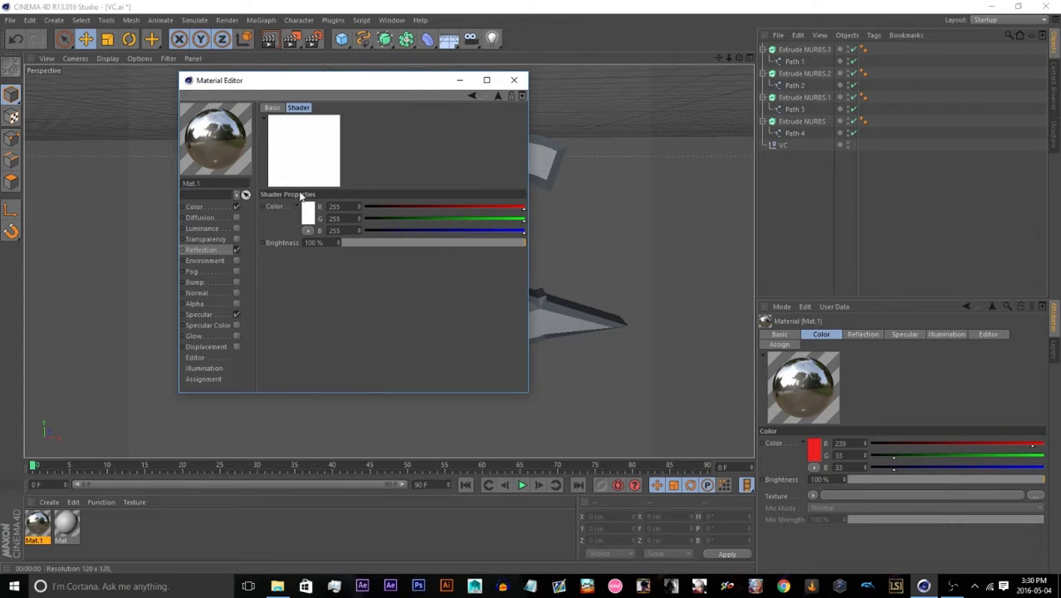
left_click(305, 215)
mouse_move(306, 215)
left_mouse_down()
mouse_move(289, 206)
mouse_move(307, 165)
left_mouse_up()
left_click(284, 273)
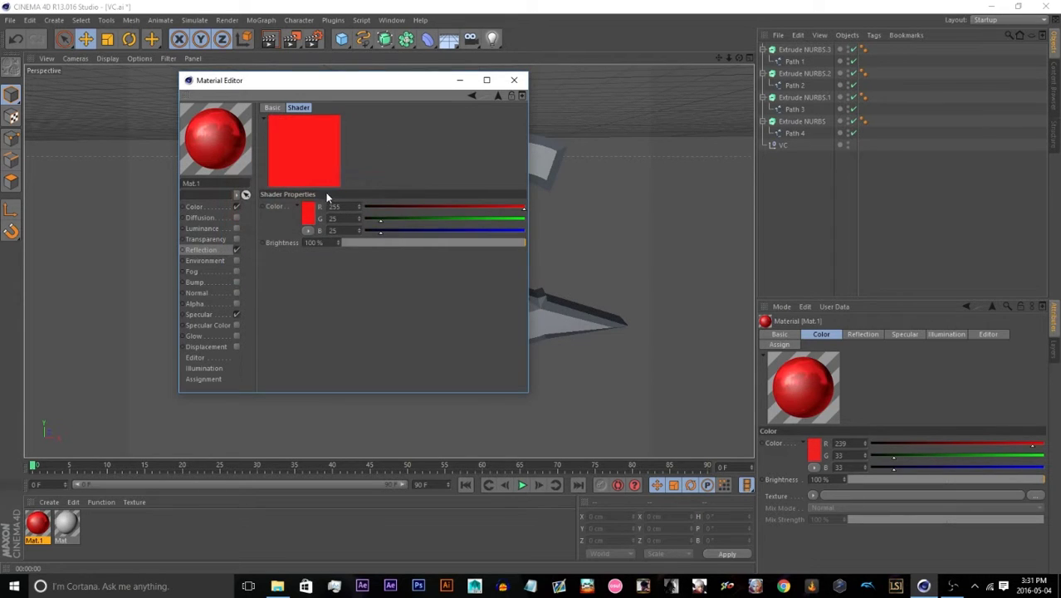
Raise Mat.1's reflection brightness to 44% and tint its reflection color light pink, RGB 255, 212, 212
left_click(204, 219)
left_click(203, 208)
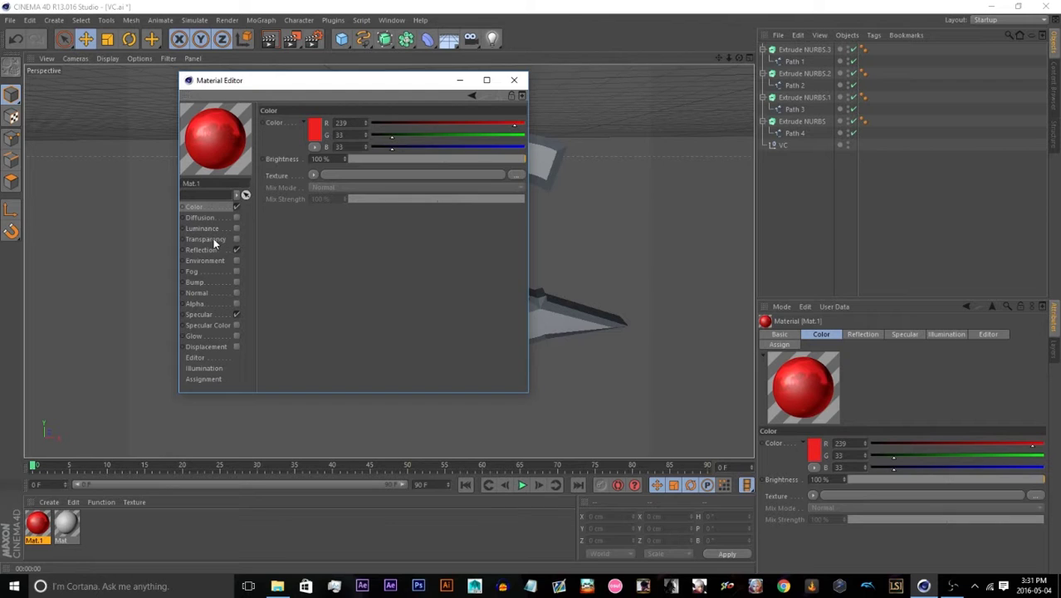
left_click(202, 250)
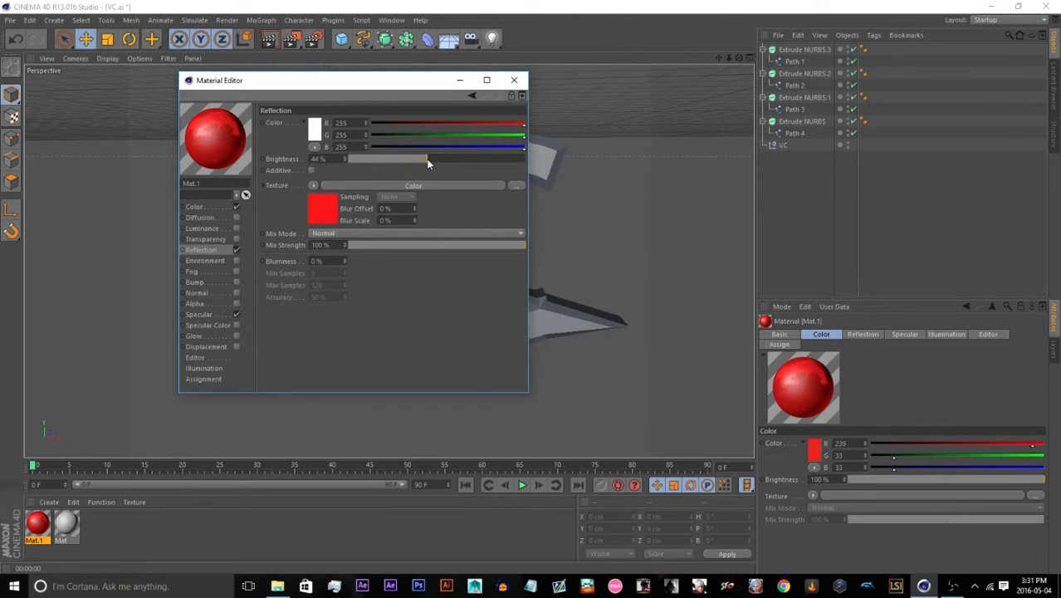
left_click(316, 130)
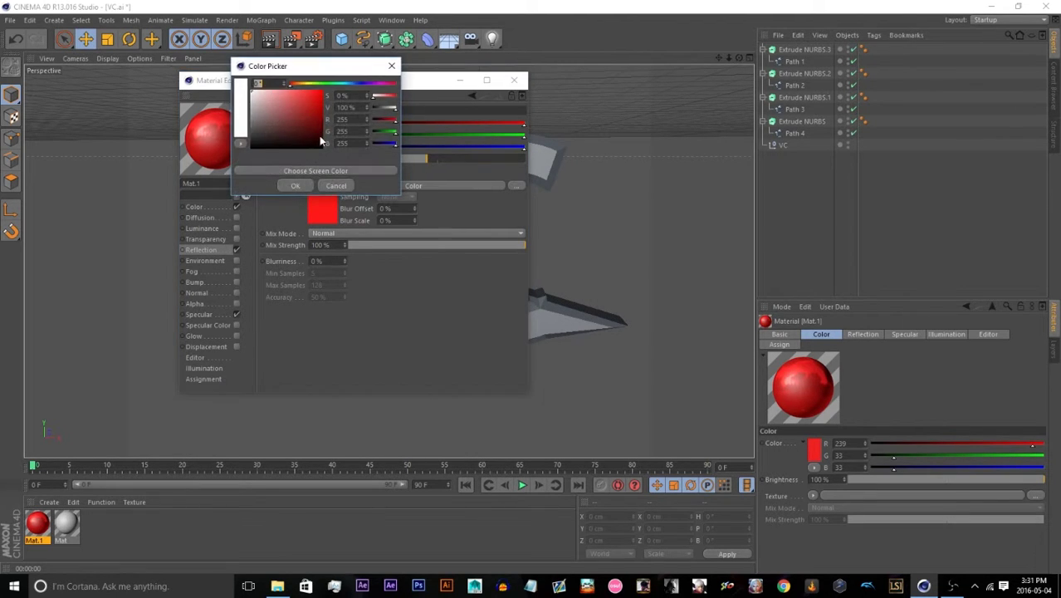
left_click_drag(315, 127, 265, 83)
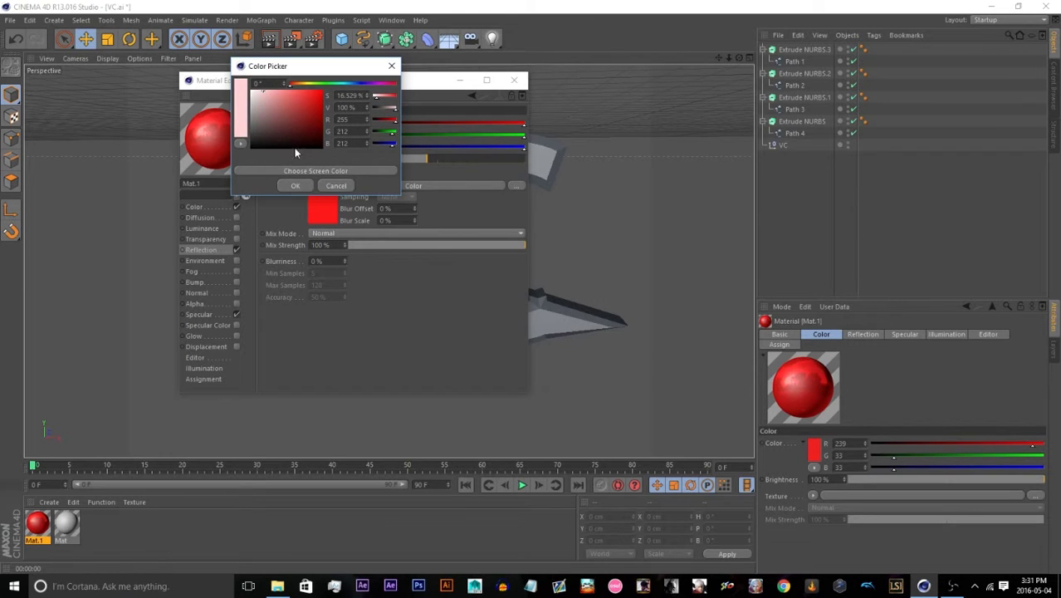
left_click(295, 185)
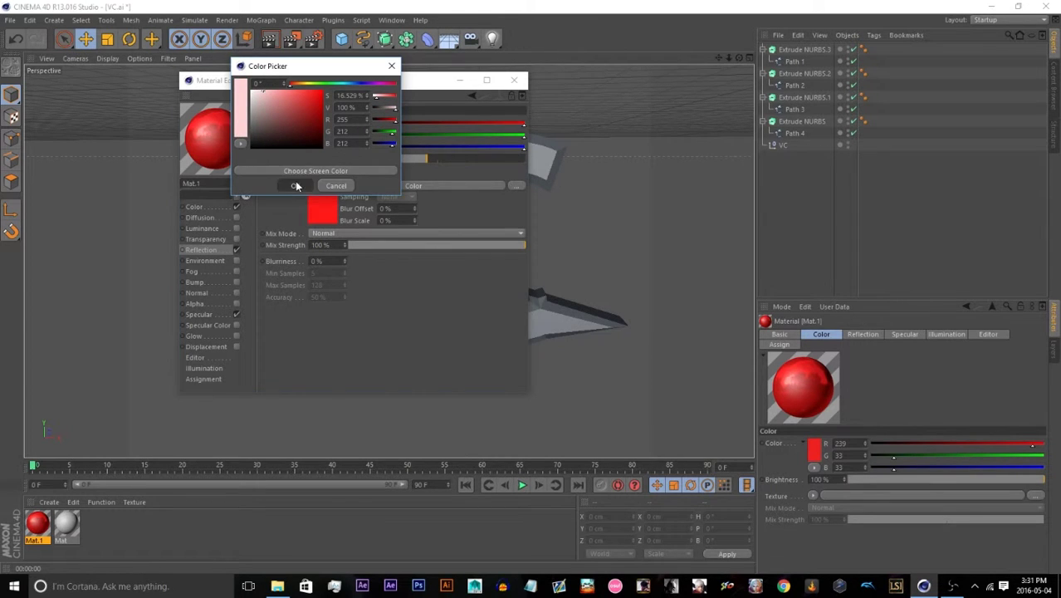
Change Mat.1's preview shape to Double Torus and minimize the material editor
right_click(213, 145)
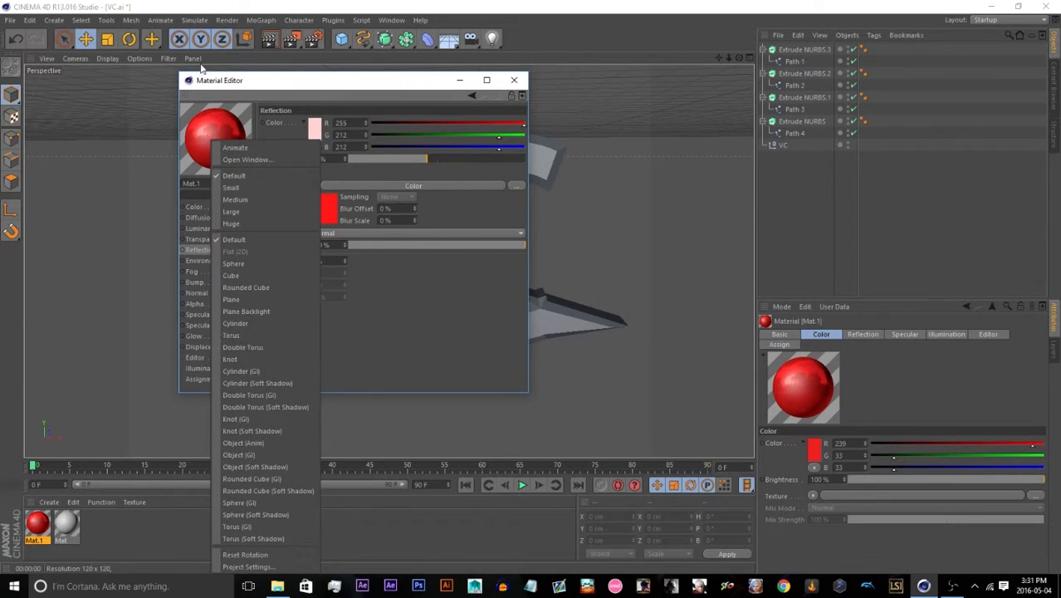
left_click(207, 117)
right_click(216, 128)
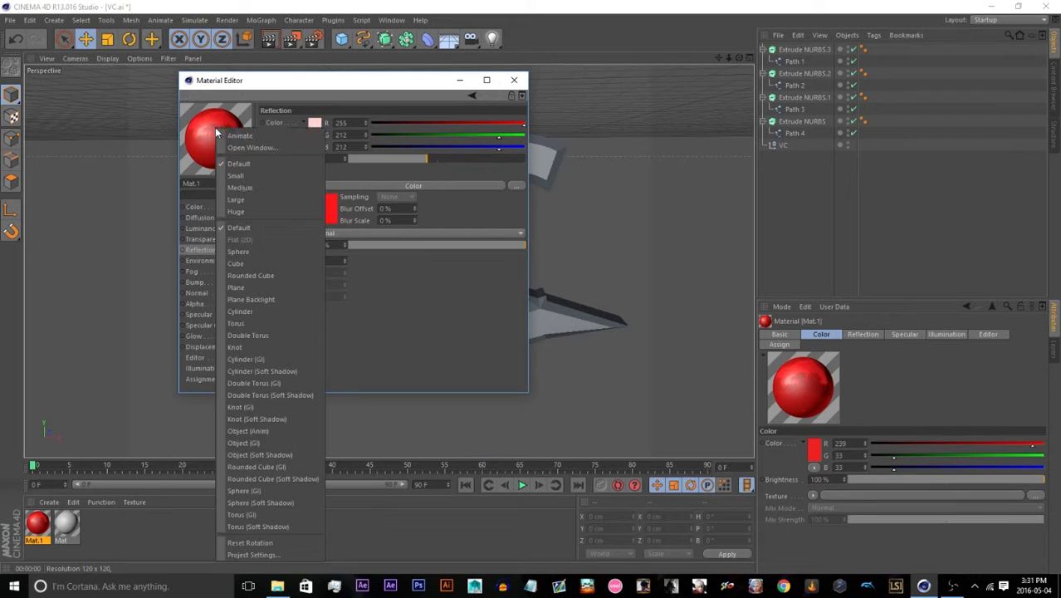
left_click(249, 335)
left_click(459, 81)
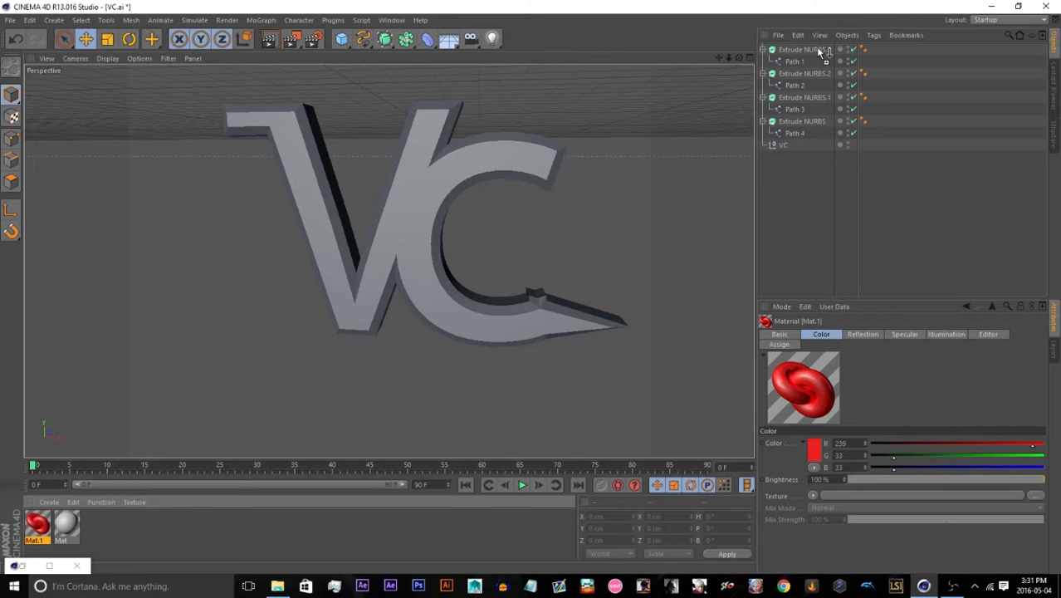
Apply Mat.1 to all four Extrude NURBS objects, preview a render of the red logo, and return to the normal view
left_click_drag(818, 47, 818, 48)
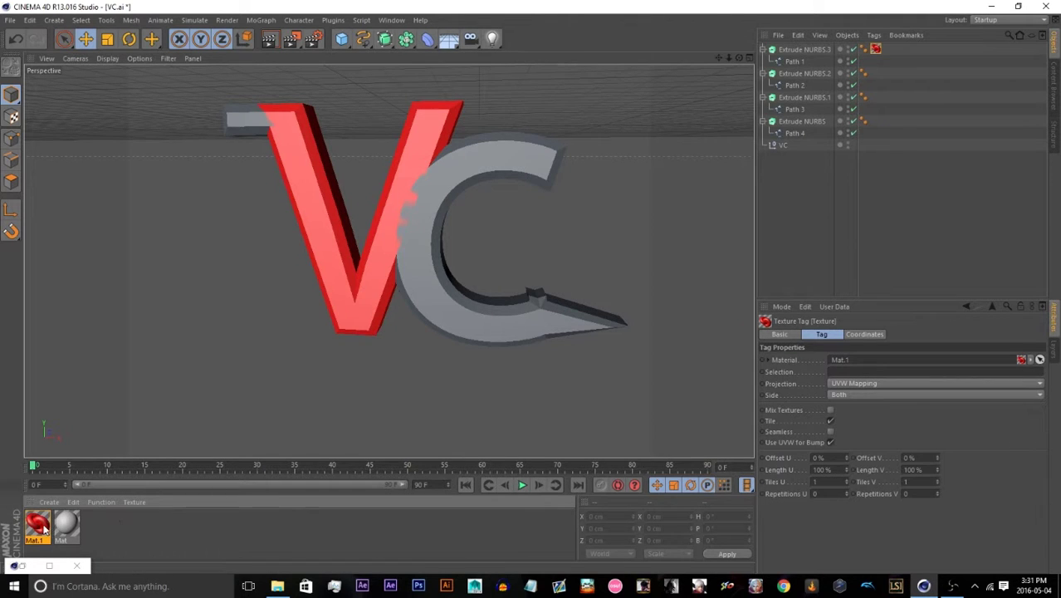
left_click_drag(43, 525, 802, 99)
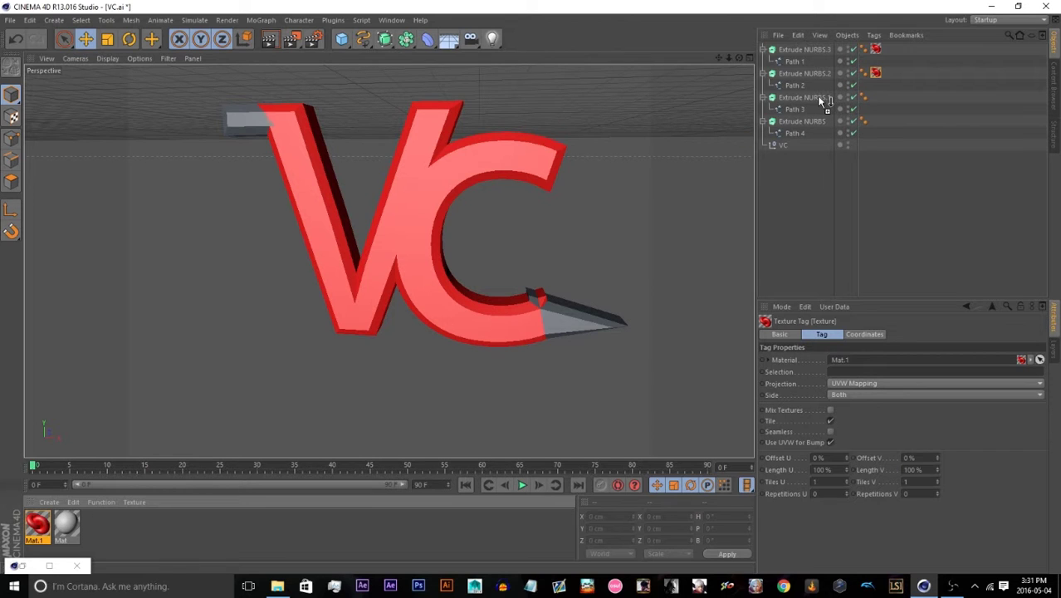
left_click_drag(43, 530, 827, 125)
left_click(269, 39)
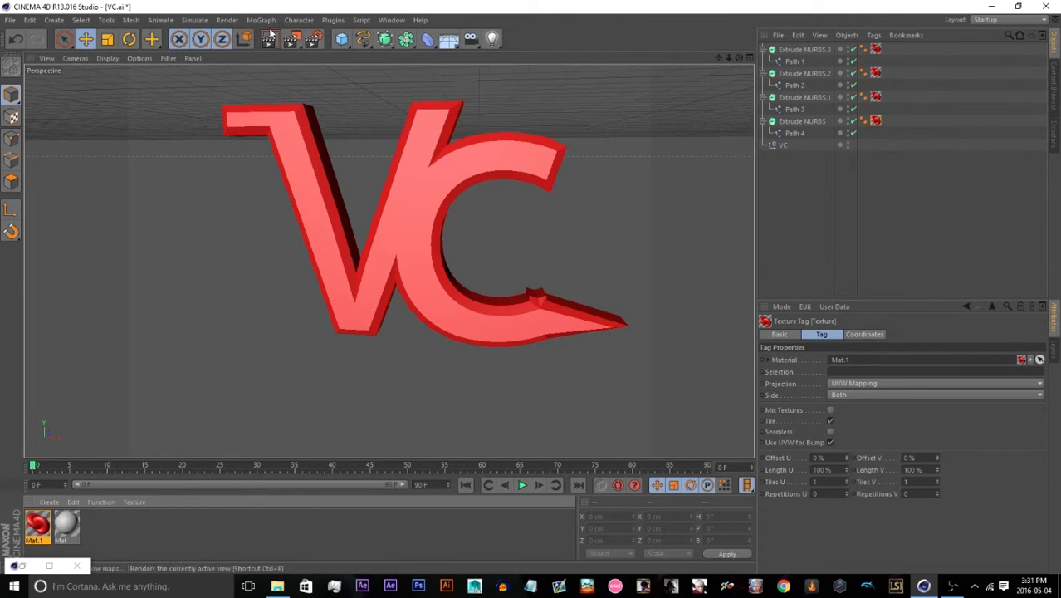
left_click(536, 384)
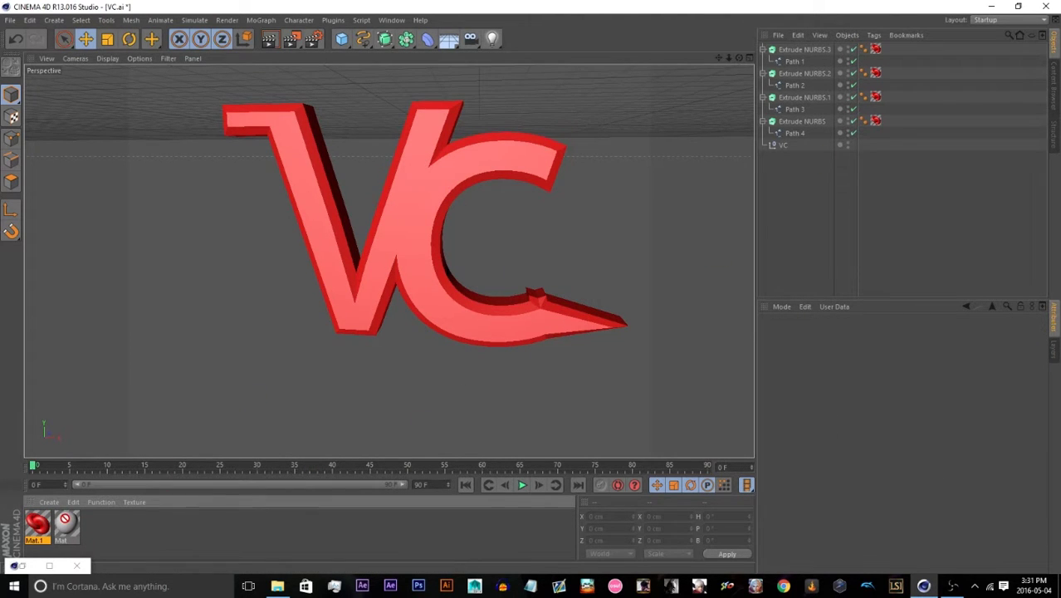
Enable reflection and disable specular on the material Mat, and set its reflection color to light grey, RGB 228, 228, 228
double_click(66, 523)
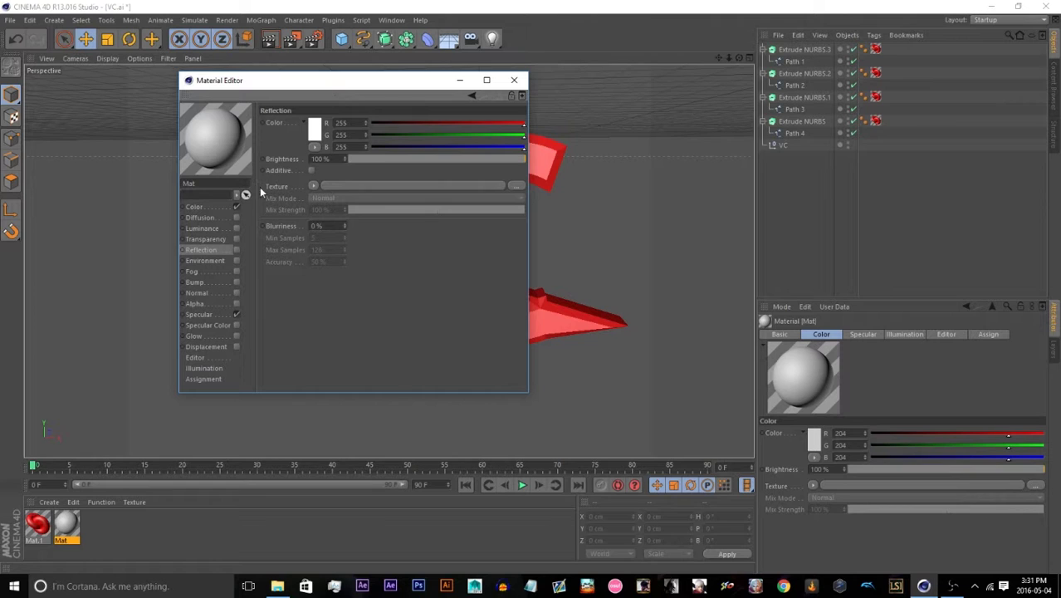
left_click(237, 250)
left_click(236, 315)
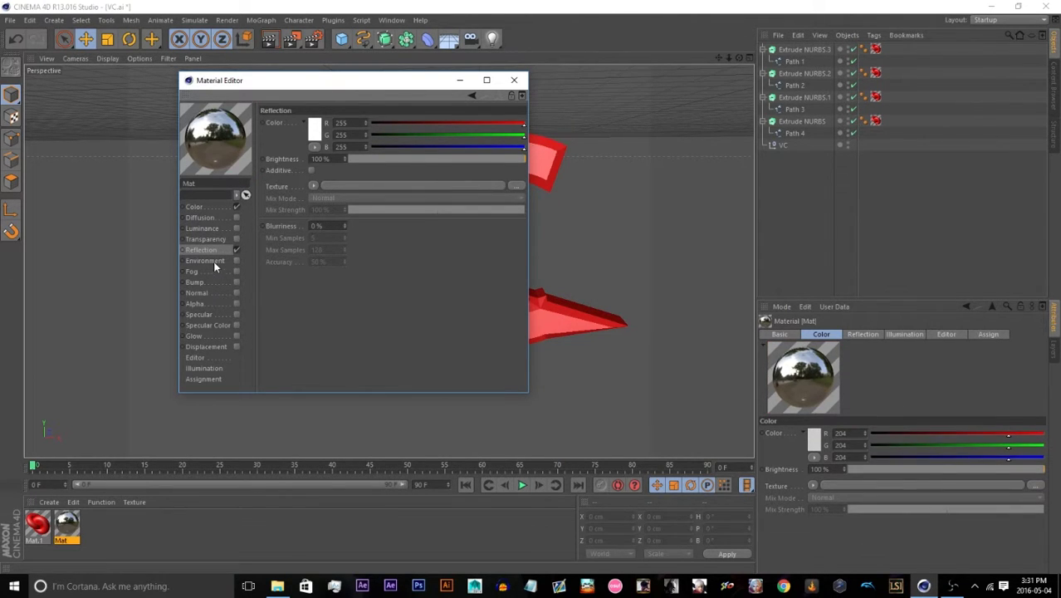
double_click(310, 126)
left_click_drag(248, 97, 246, 92)
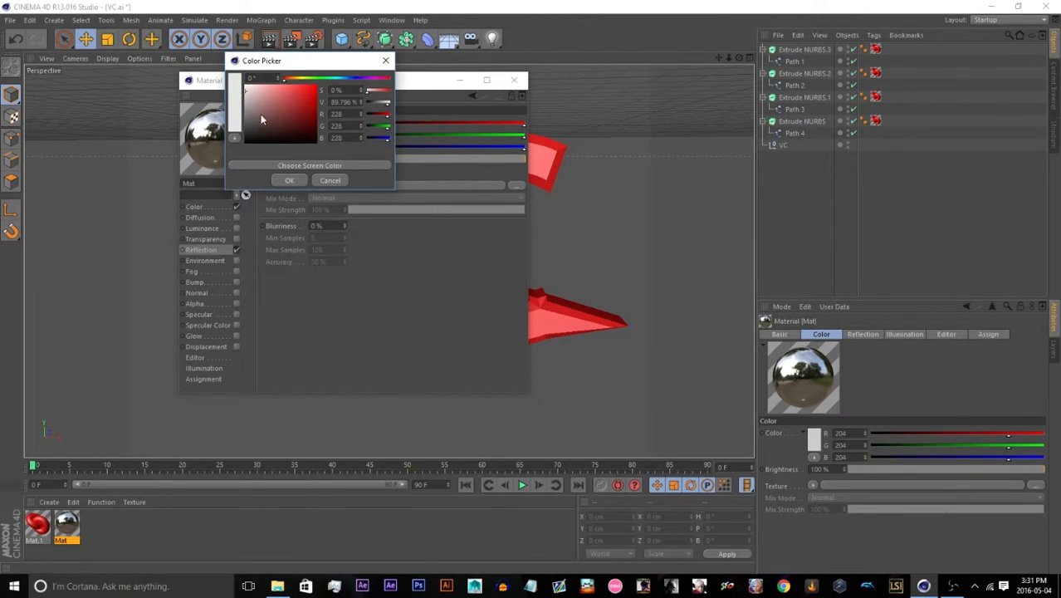
left_click(288, 181)
Set Mat's base color to a mid grey, RGB 182, 182, 182
left_click(195, 206)
left_click(313, 130)
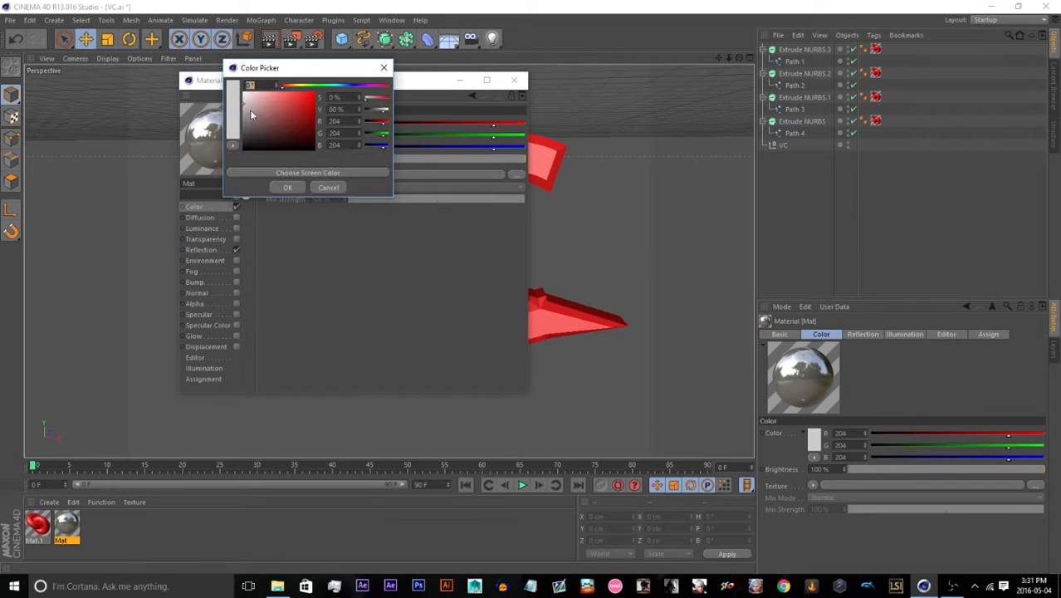
left_click_drag(243, 101, 265, 154)
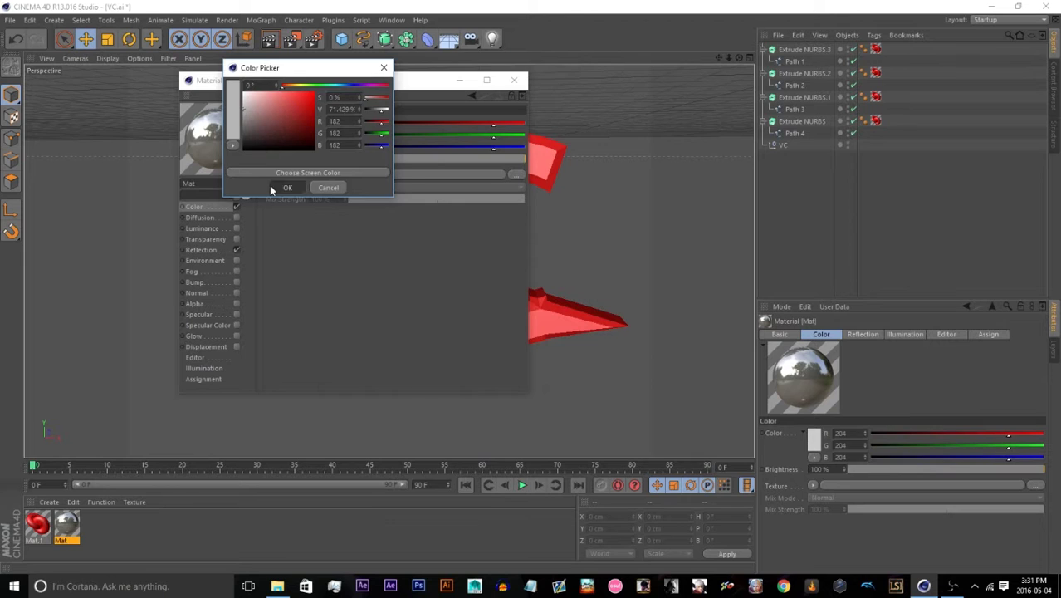
left_click(287, 187)
Give Mat's reflection a Color shader texture, a white reflection color of RGB 255, 255, 255, and 61% brightness
left_click(206, 250)
left_click(314, 185)
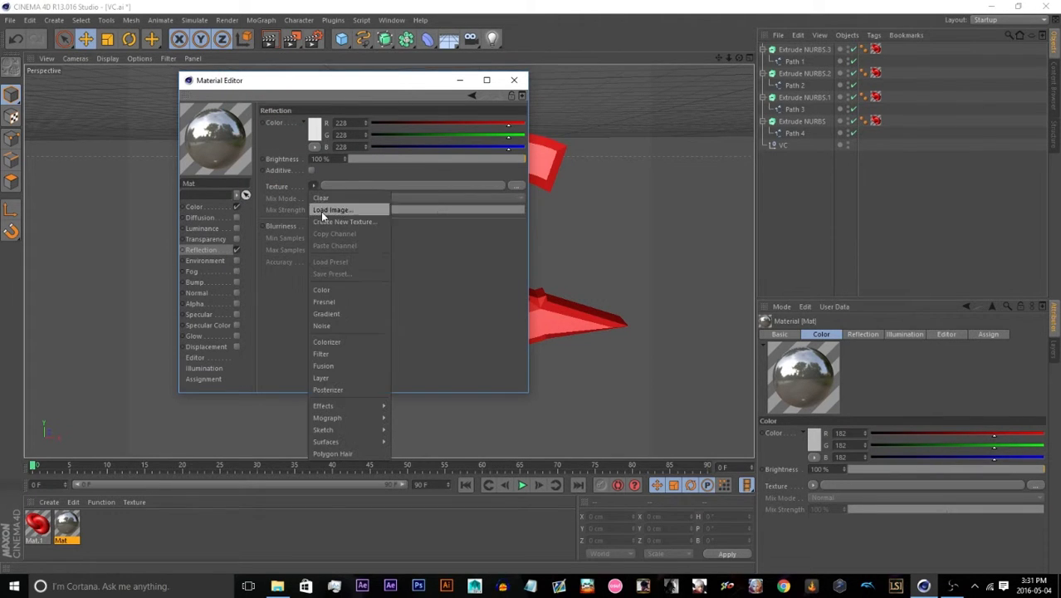
left_click(324, 290)
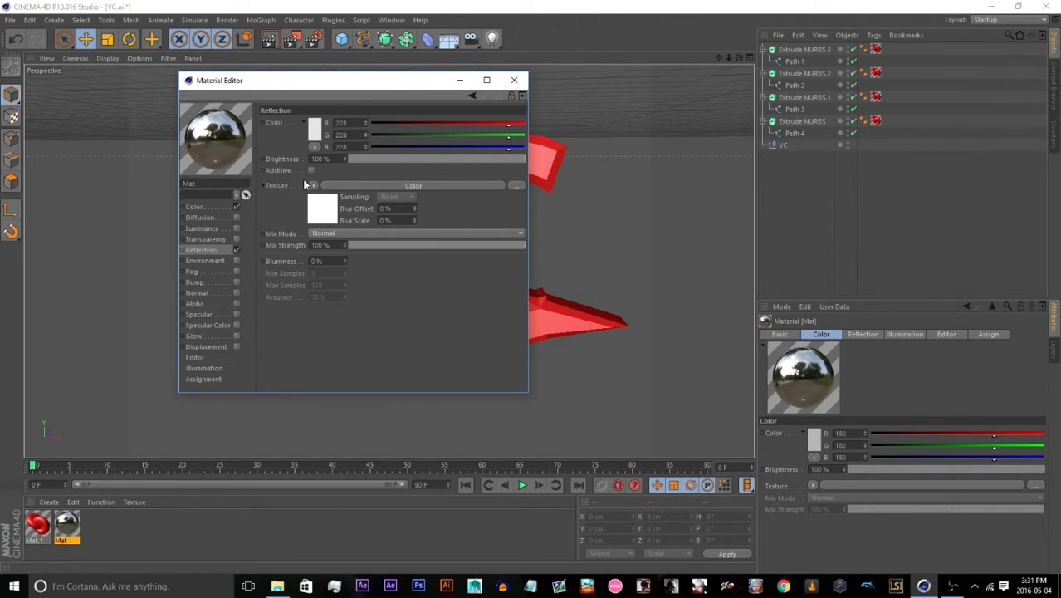
left_click(315, 133)
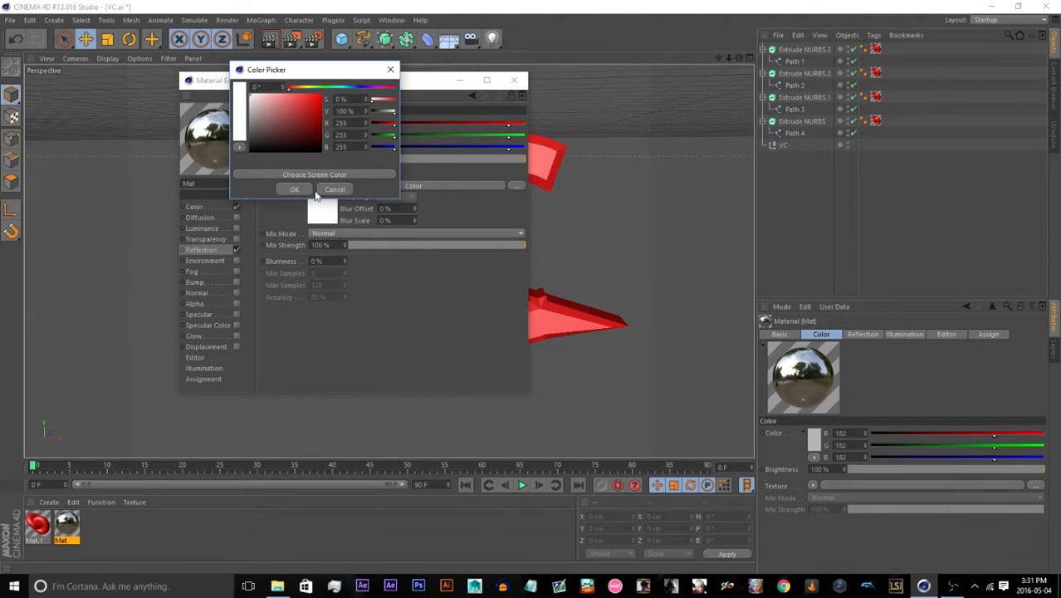
left_click(294, 189)
left_click_drag(471, 160, 451, 157)
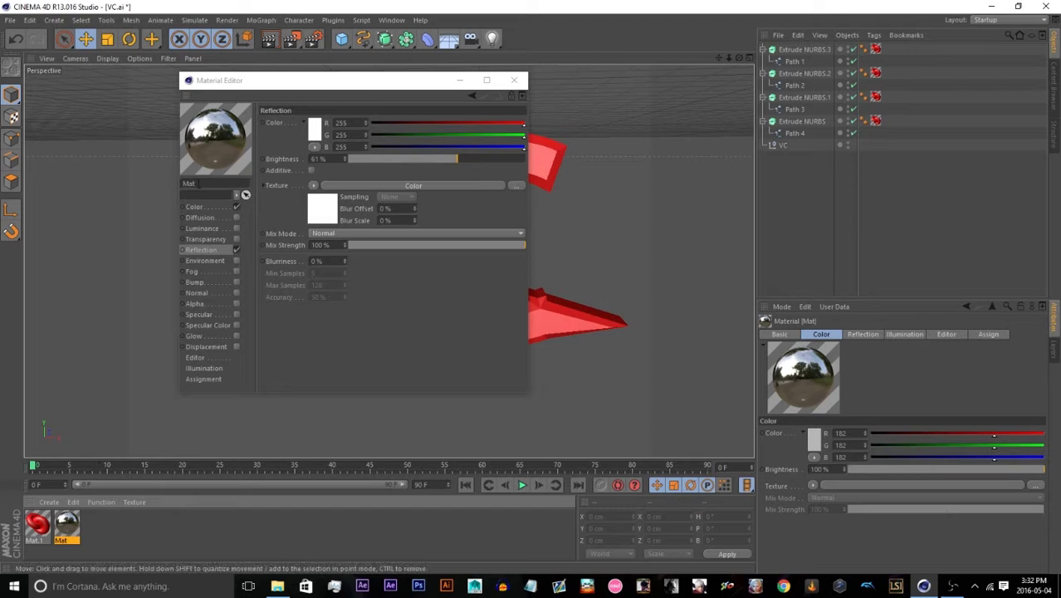
Change Mat's preview shape to Cube and minimize the material editor
right_click(216, 145)
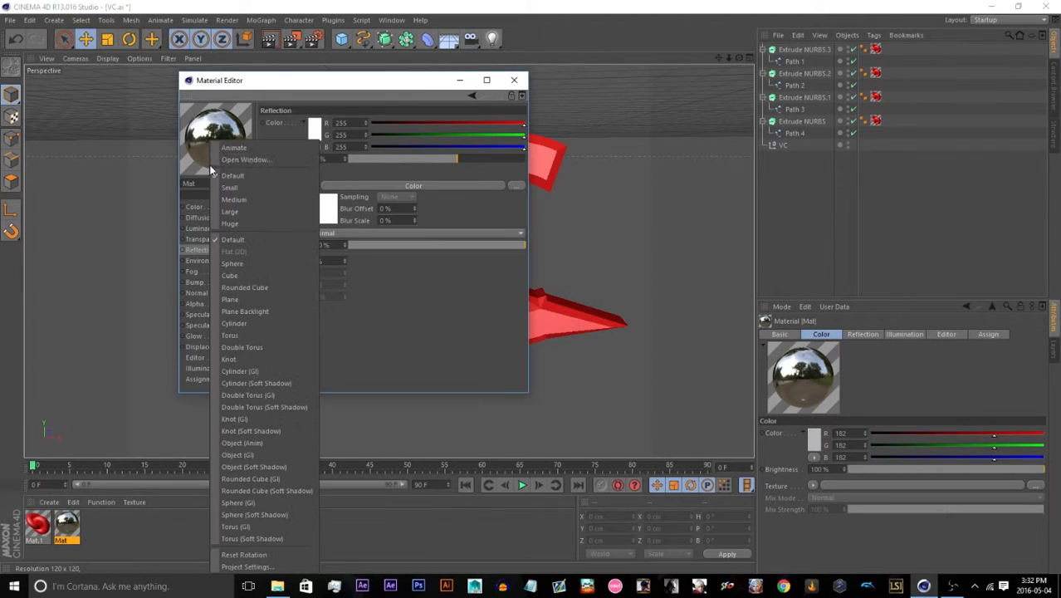
left_click(248, 278)
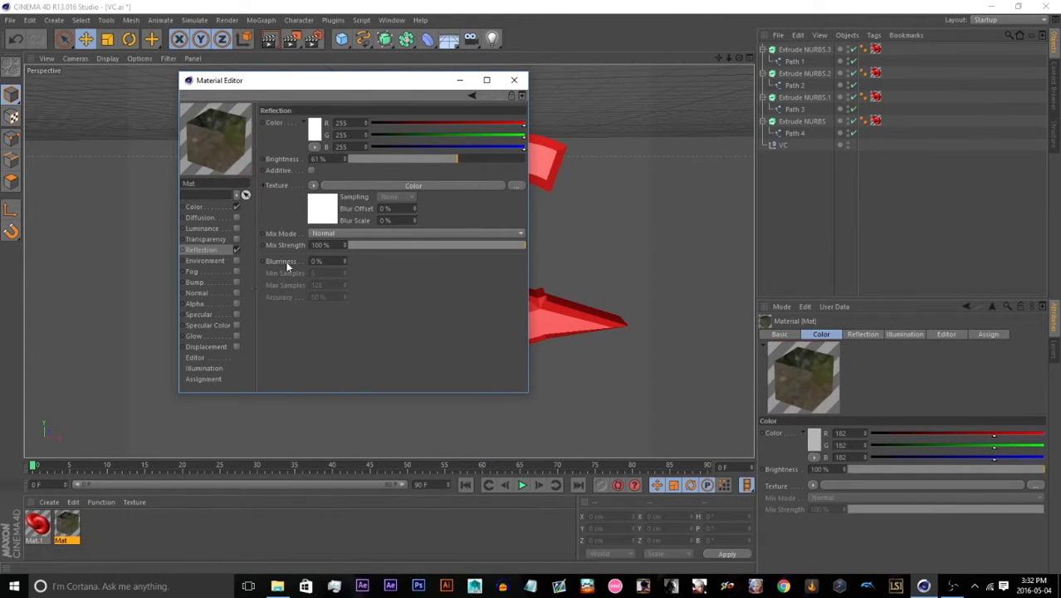
left_click(460, 80)
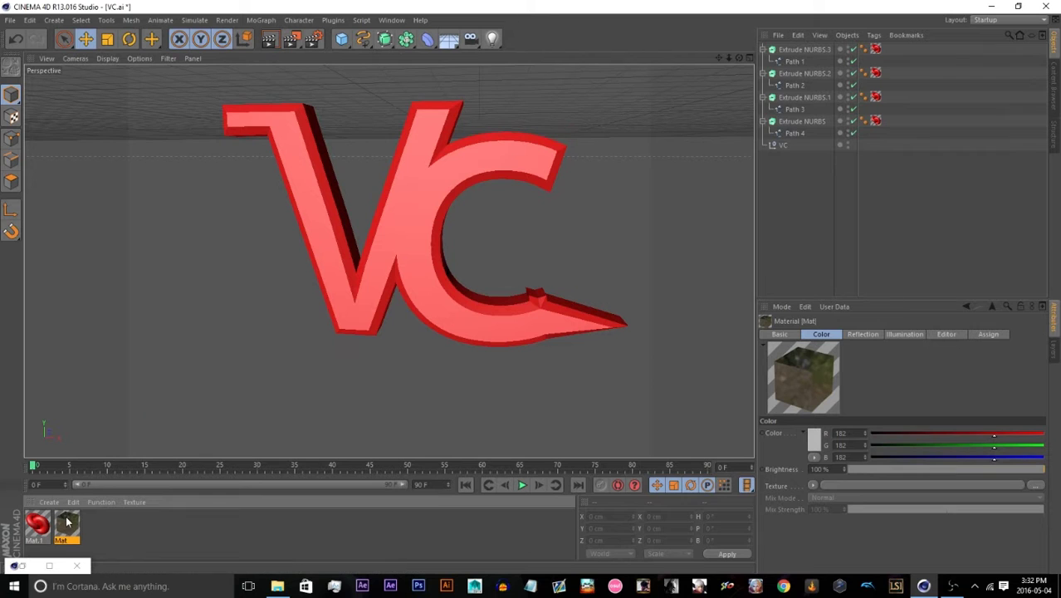
Apply Mat to Extrude NURBS.3 and Extrude NURBS.2, and restrict the Extrude NURBS.3 texture tag to selection C1
left_click_drag(690, 308, 814, 52)
left_click_drag(65, 528, 812, 74)
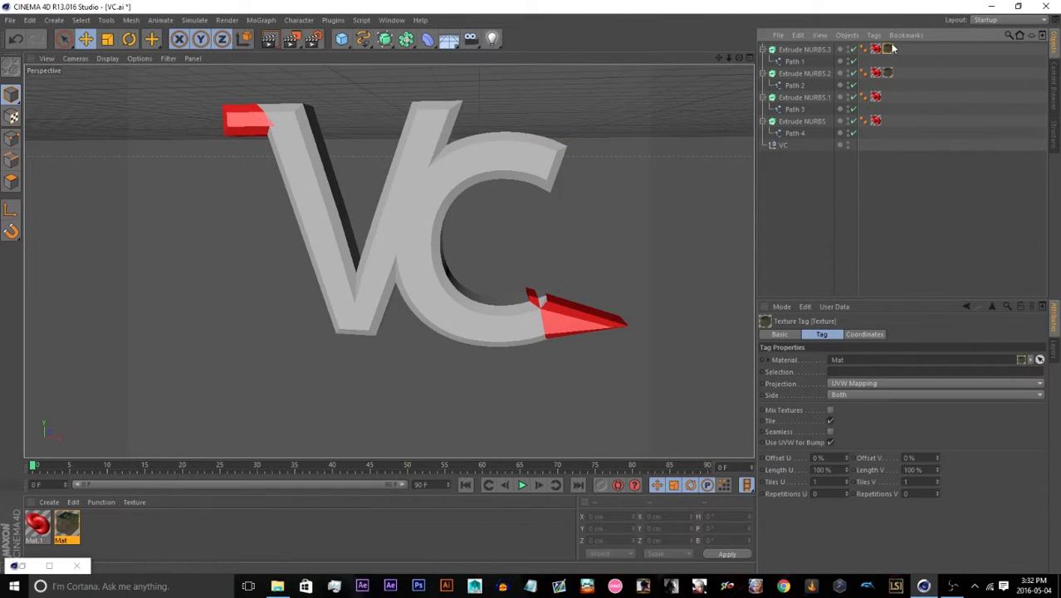
left_click(843, 370)
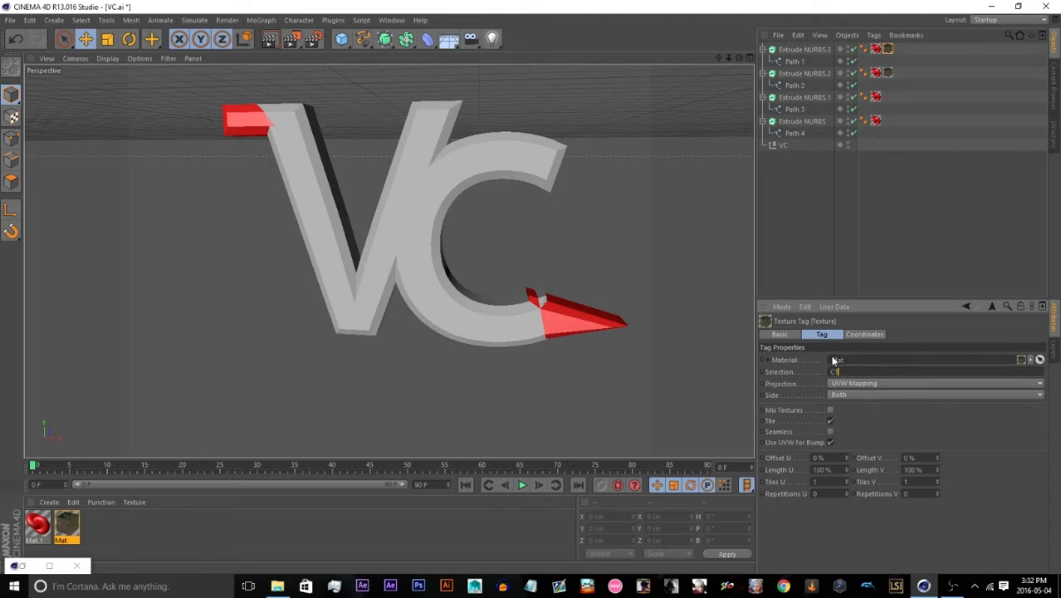
left_click(815, 215)
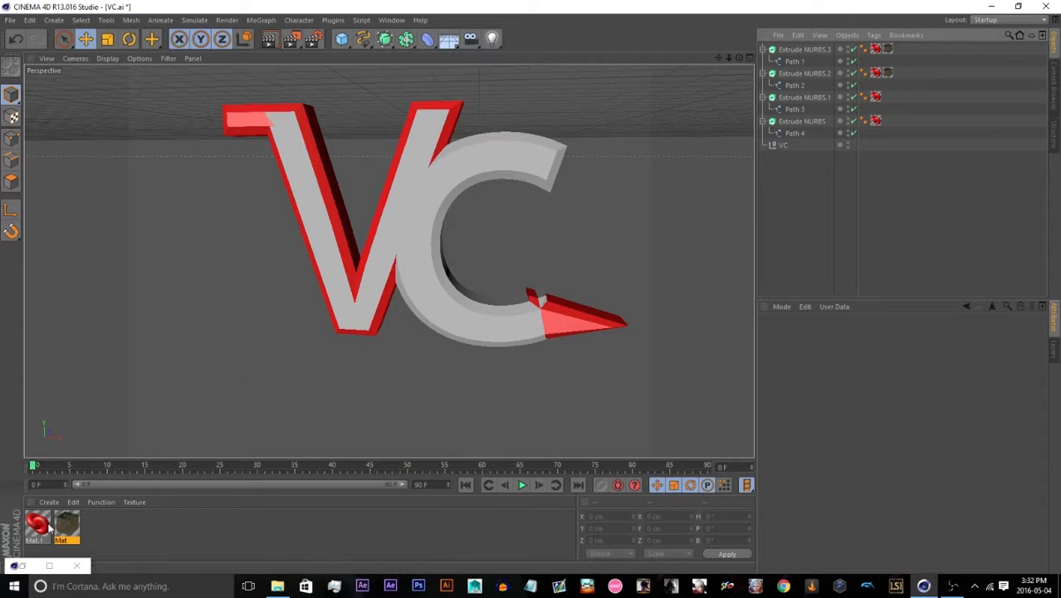
Apply Mat to Extrude NURBS.1 and again to Extrude NURBS.2 alongside Mat.1, restricting the Extrude NURBS.2 tag to selection C1
left_click_drag(66, 520, 886, 96)
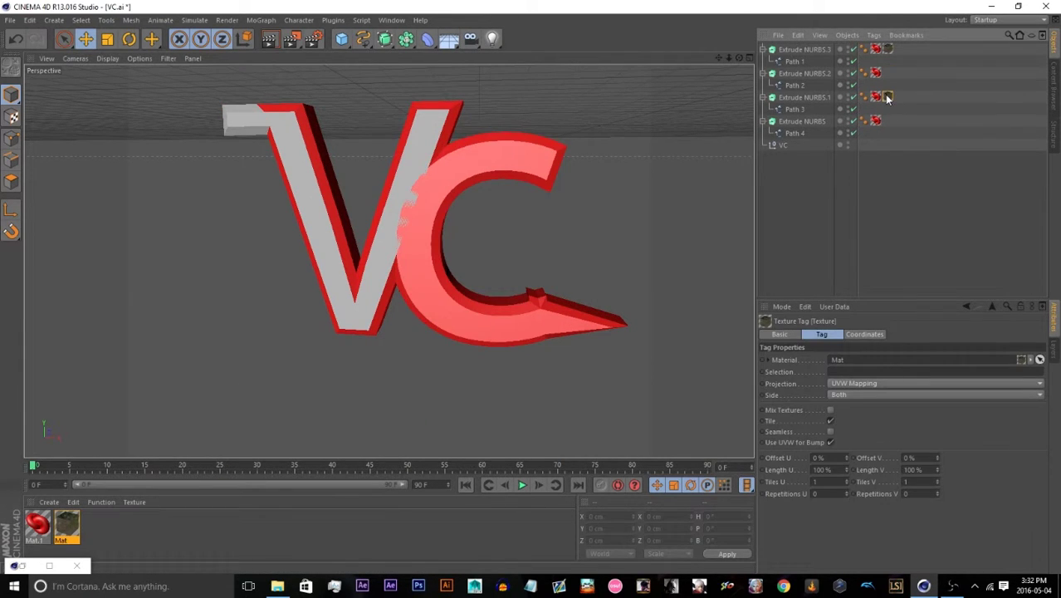
left_click_drag(59, 515, 876, 74)
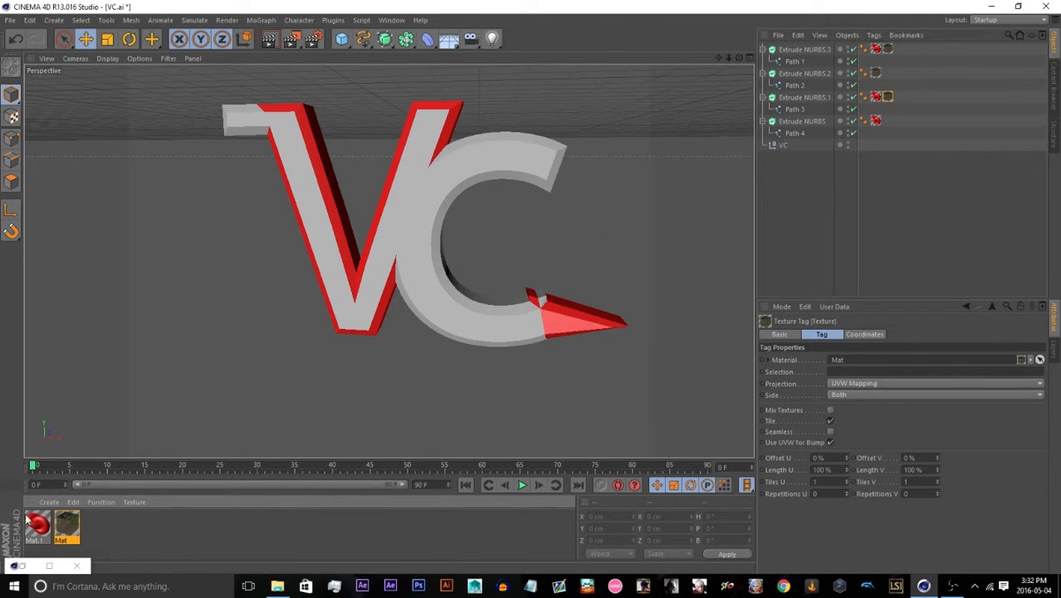
key("ctrl+z")
left_click_drag(818, 76, 819, 77)
left_click(864, 371)
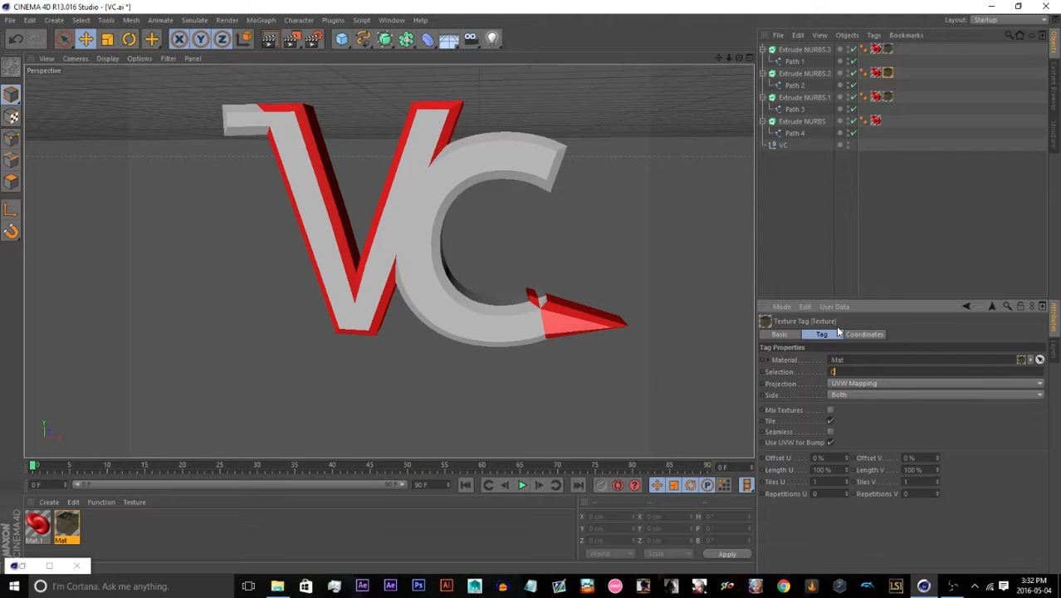
Restrict the Mat texture tag on Extrude NURBS.1 to selection C1
left_click(890, 98)
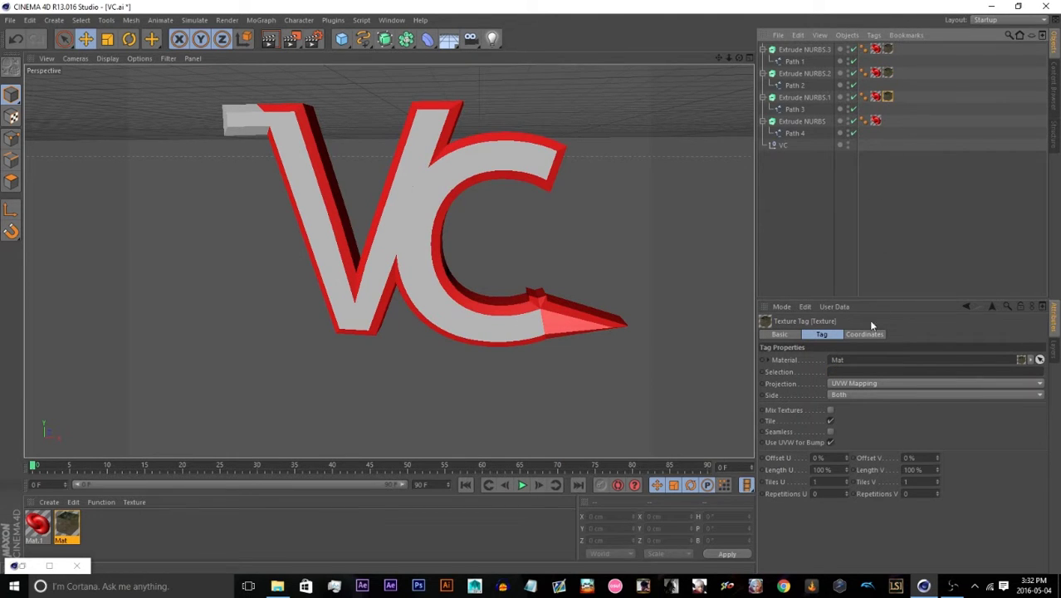
left_click(855, 371)
left_click(499, 532)
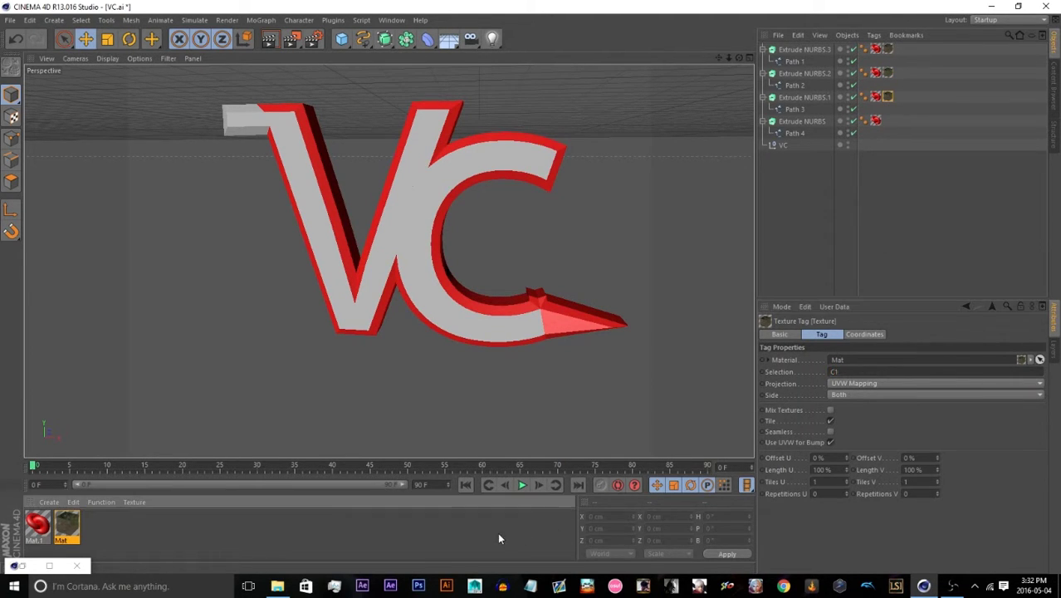
Apply Mat to the Extrude NURBS object holding Path 4 and restrict its texture tag to selection C1
left_click_drag(68, 522, 955, 143)
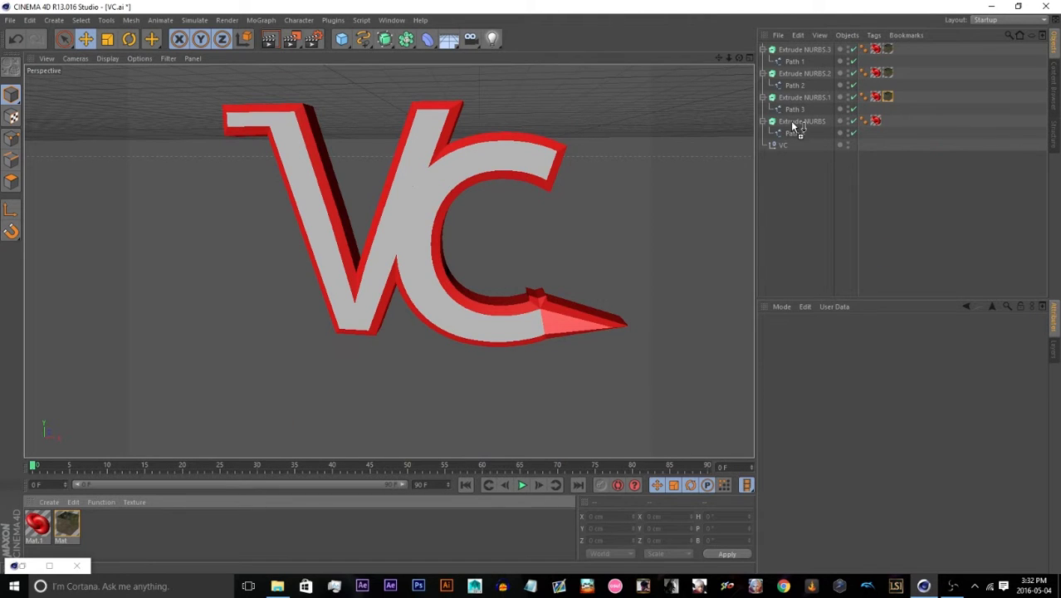
left_click_drag(793, 124, 795, 124)
left_click(872, 371)
type("C")
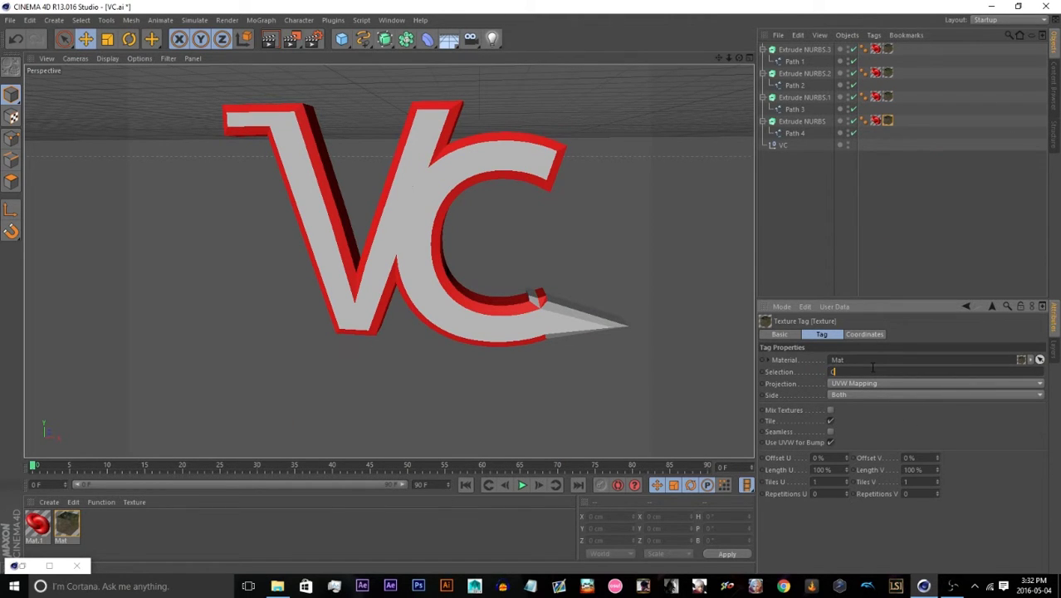
type("1")
key("Return")
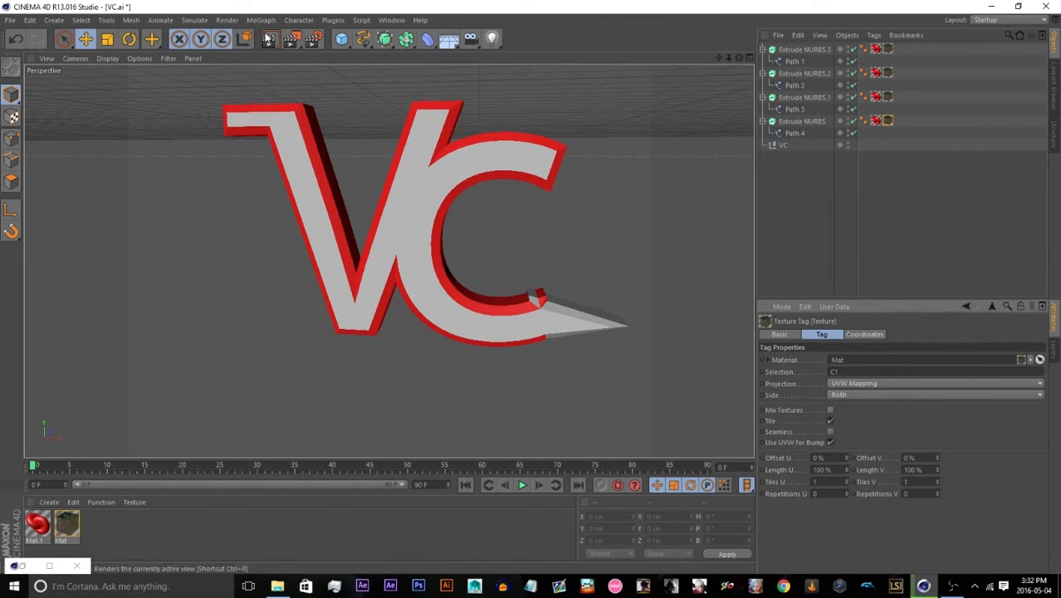
Render the active view, disable the reflection of material Mat, and render the view again for comparison
left_click(268, 39)
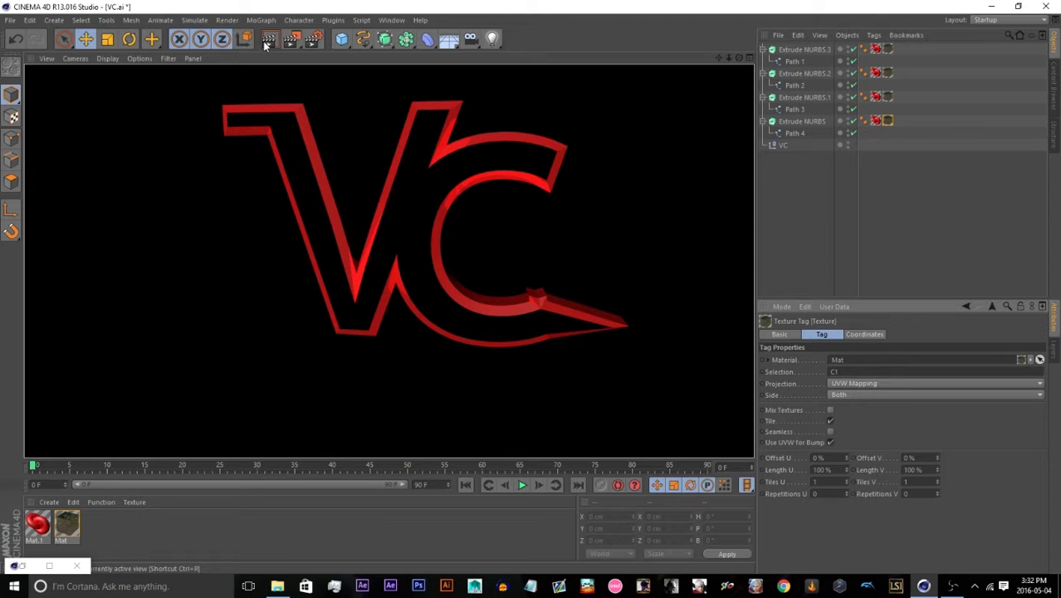
left_click(737, 68)
left_click(62, 528)
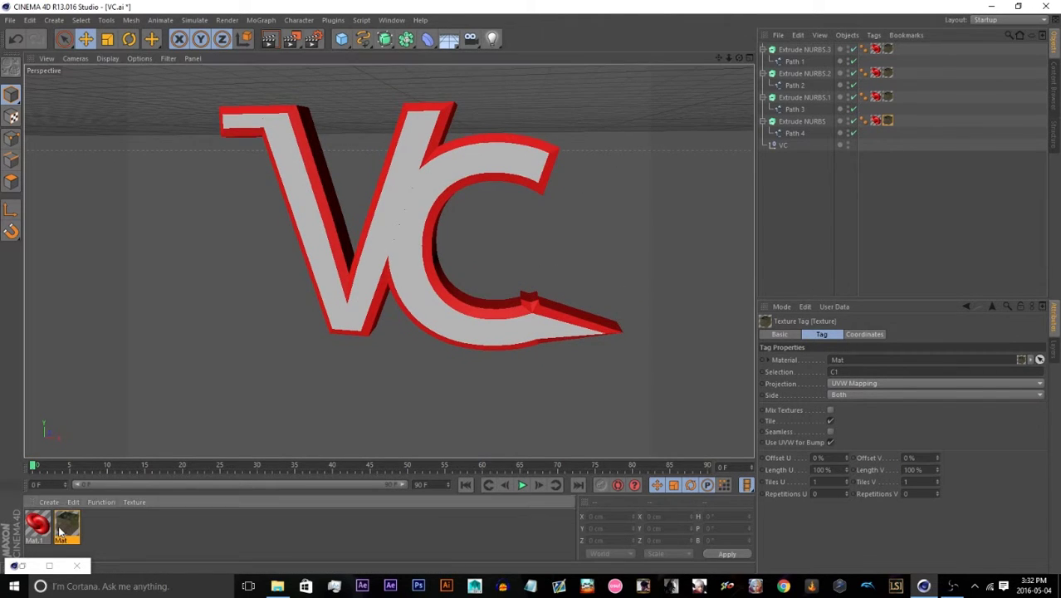
double_click(63, 529)
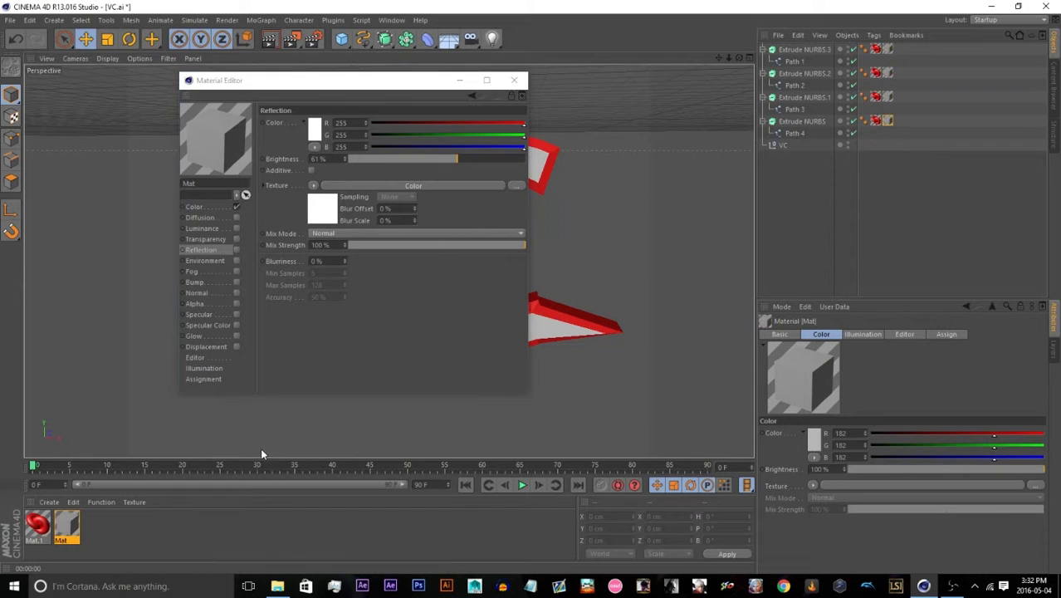
left_click(459, 80)
left_click(268, 39)
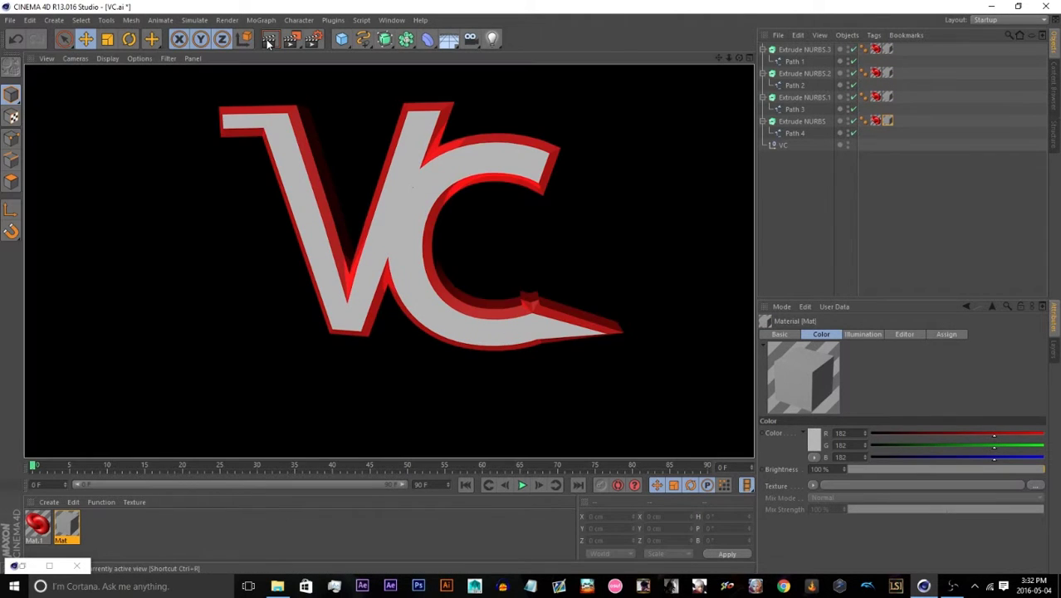
Enable Mat's reflection again with its brightness at 9% and render the active view
left_click(78, 529)
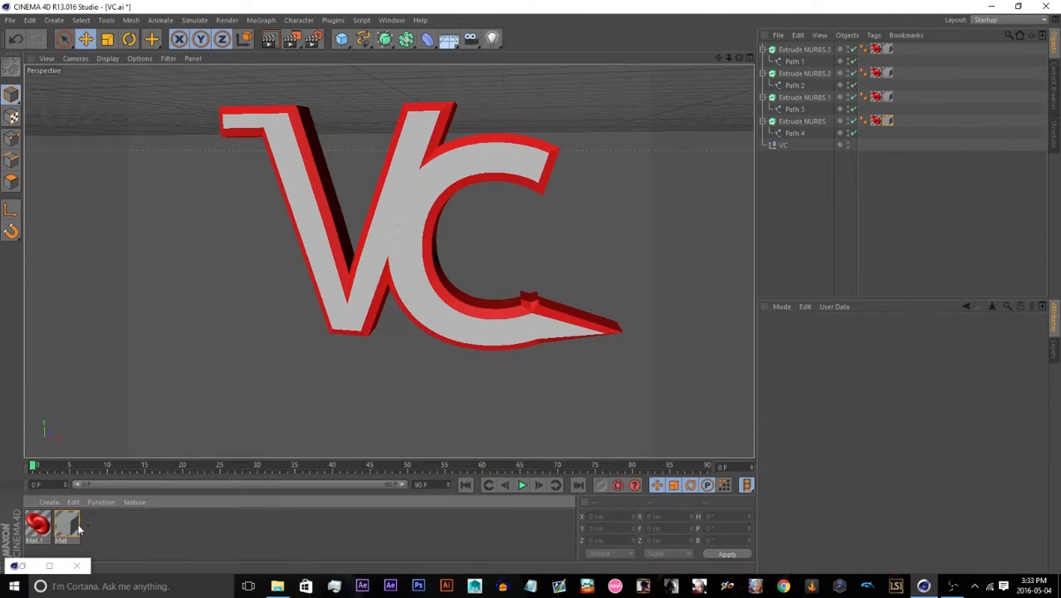
double_click(79, 529)
left_click(237, 250)
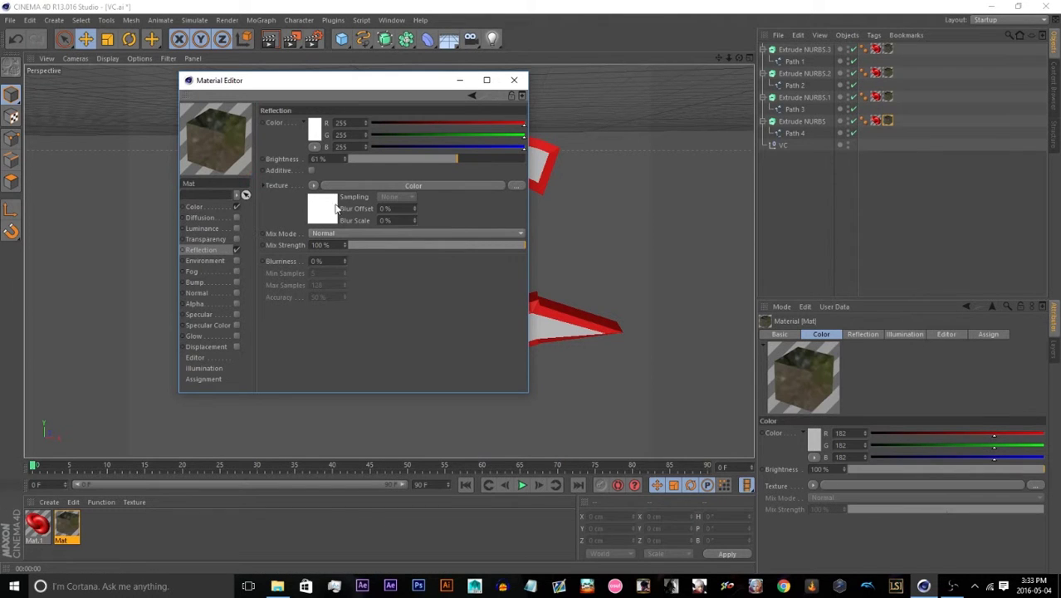
left_click(363, 159)
left_click(462, 80)
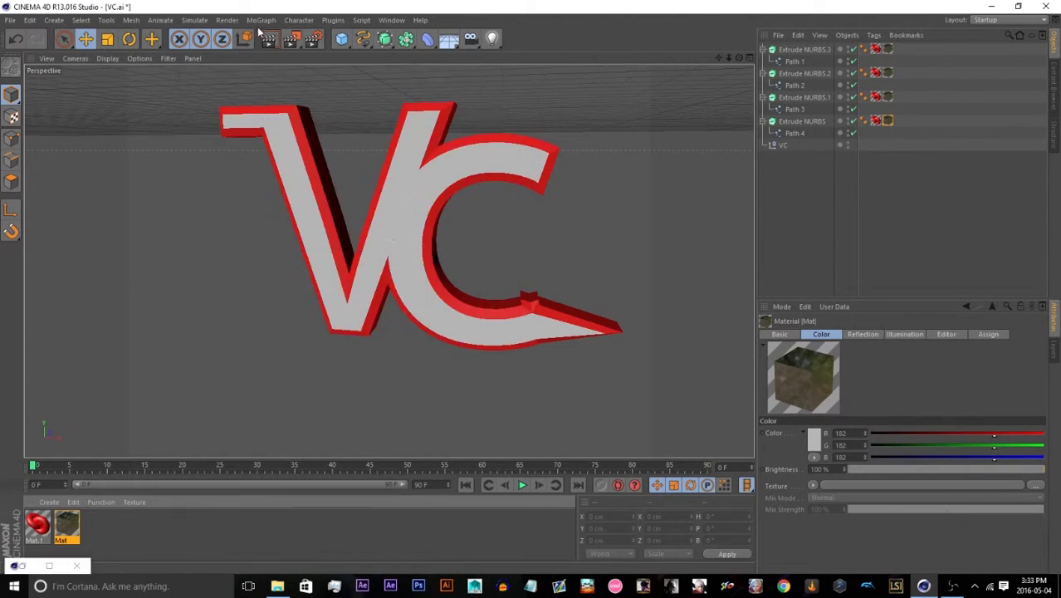
left_click(268, 38)
Set Mat's reflection mix mode to Add and its reflection color to RGB 70, 44, 44, and render the view
left_click(171, 517)
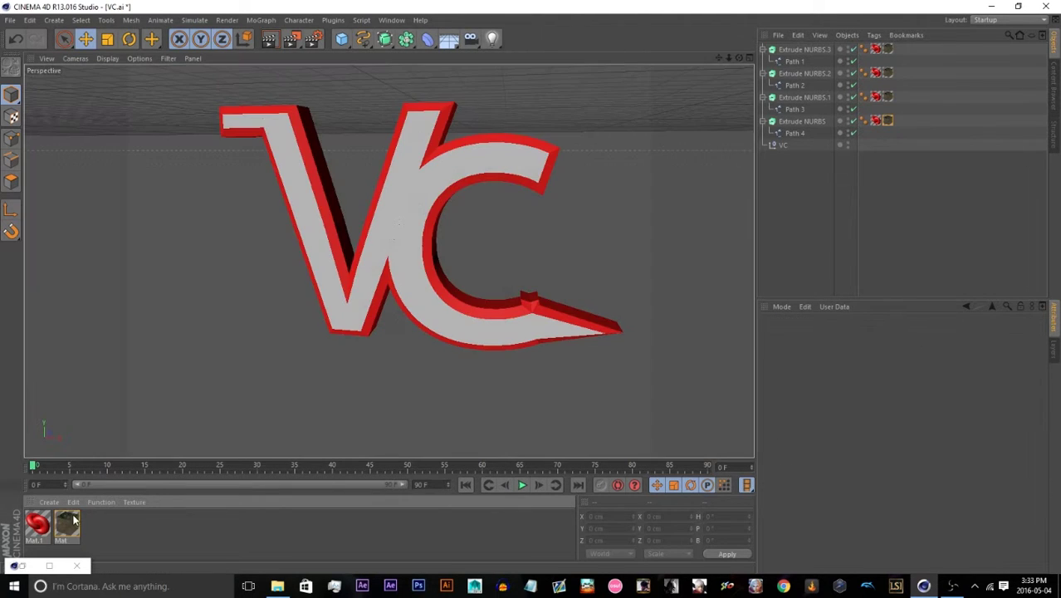
double_click(69, 527)
left_click(334, 233)
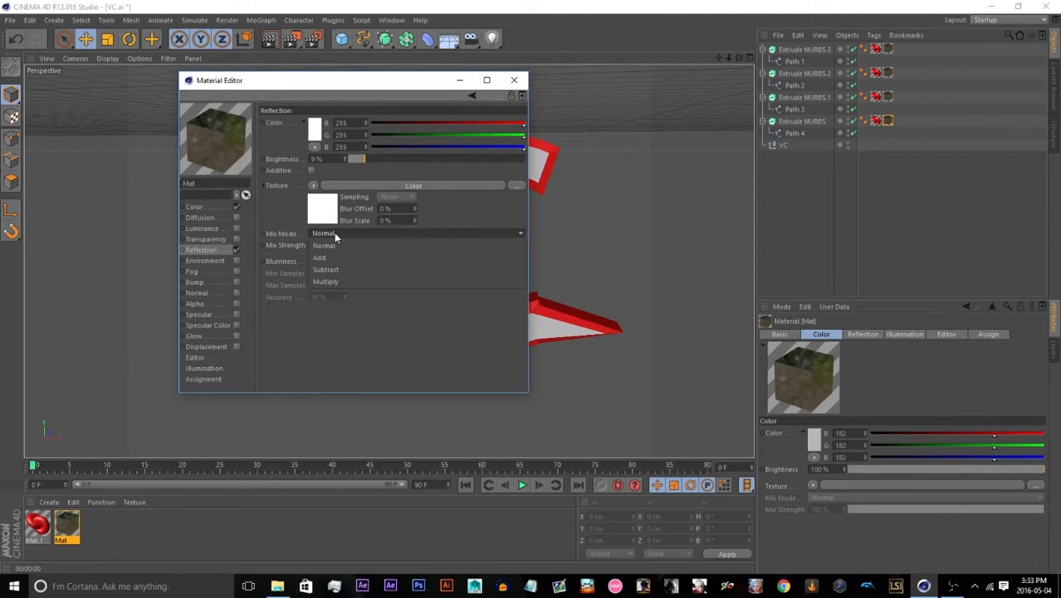
left_click(324, 257)
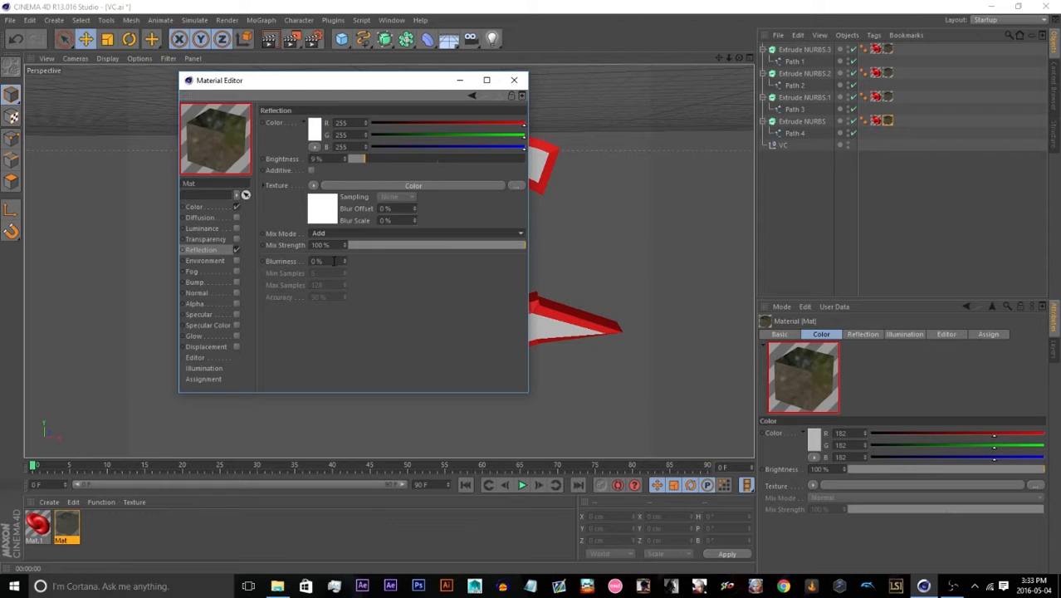
left_click(314, 127)
left_click(276, 136)
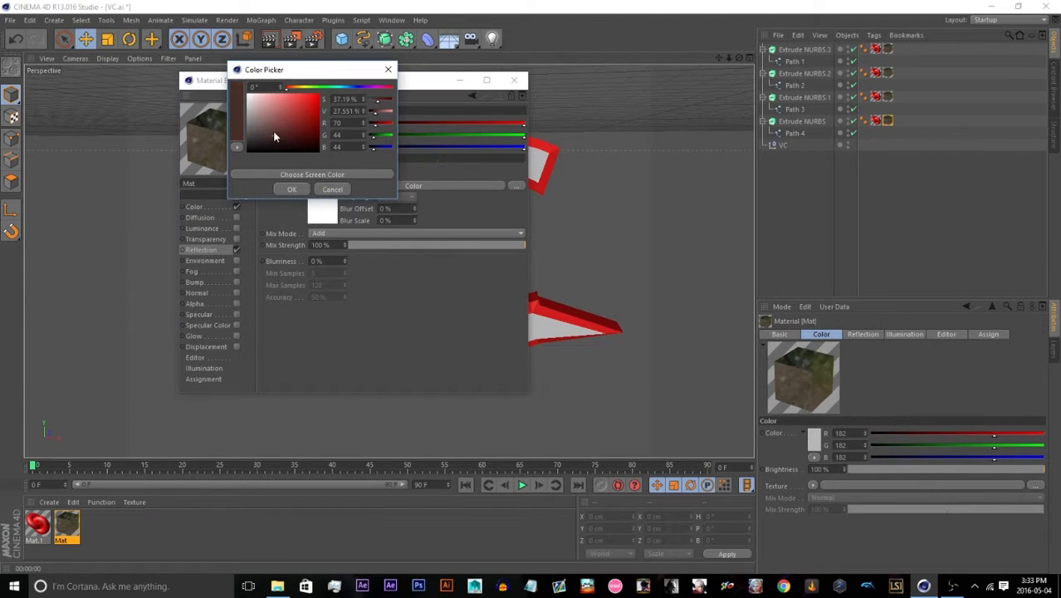
left_click(291, 190)
left_click(460, 80)
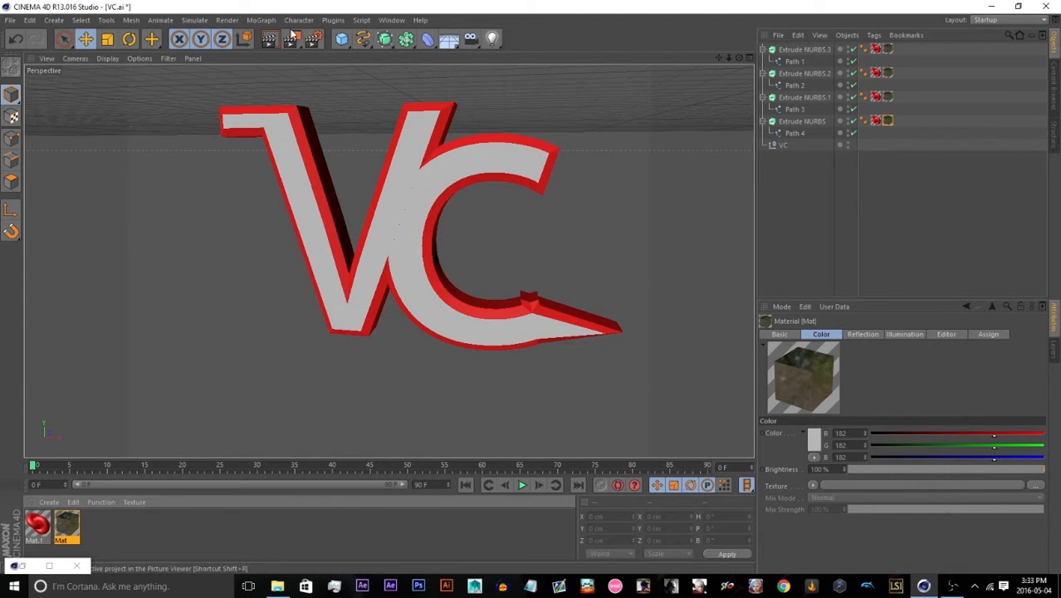
left_click(274, 41)
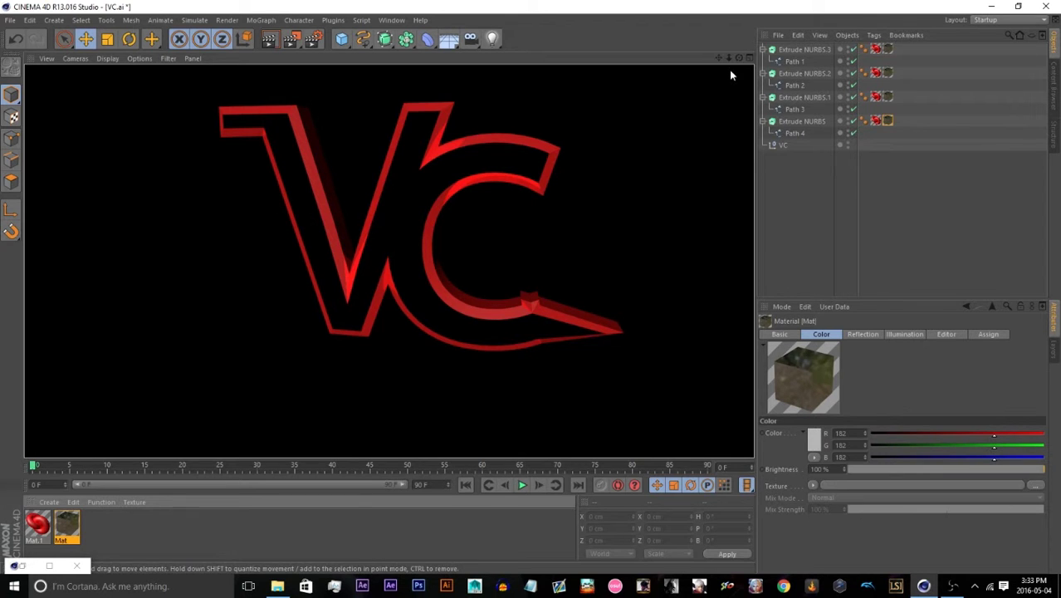
Disable the reflection channel of material Mat so the front caps stay plain grey
left_click_drag(739, 59, 742, 58)
left_click(72, 519)
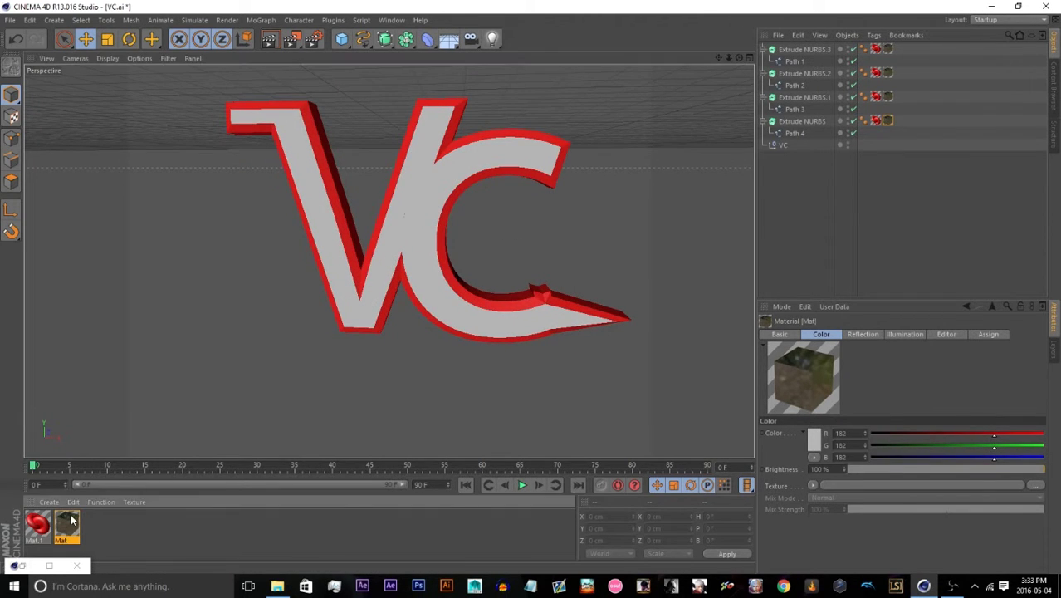
double_click(72, 519)
left_click(236, 251)
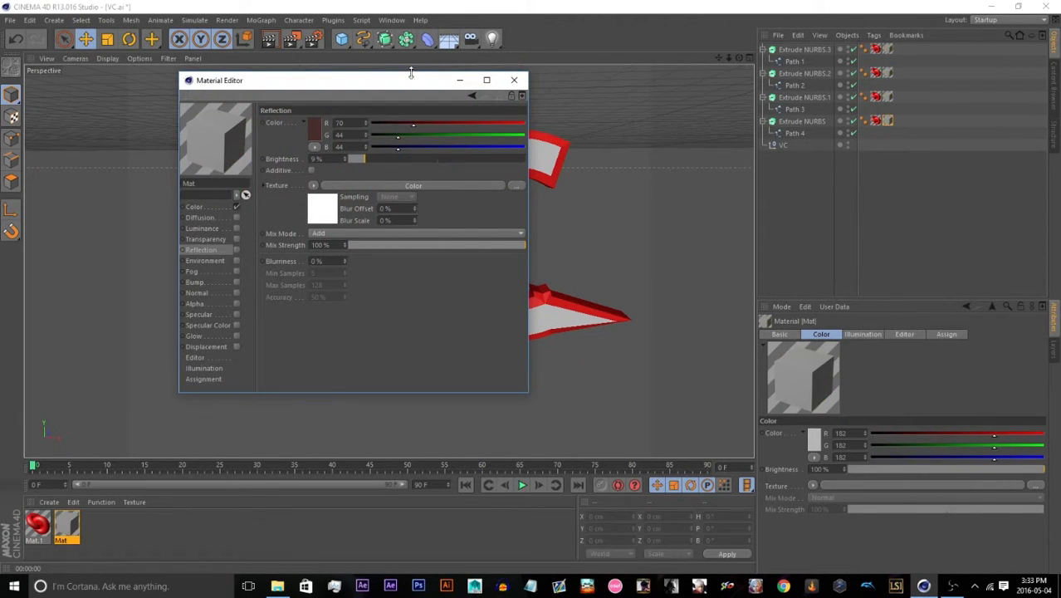
left_click(460, 80)
left_click(812, 215)
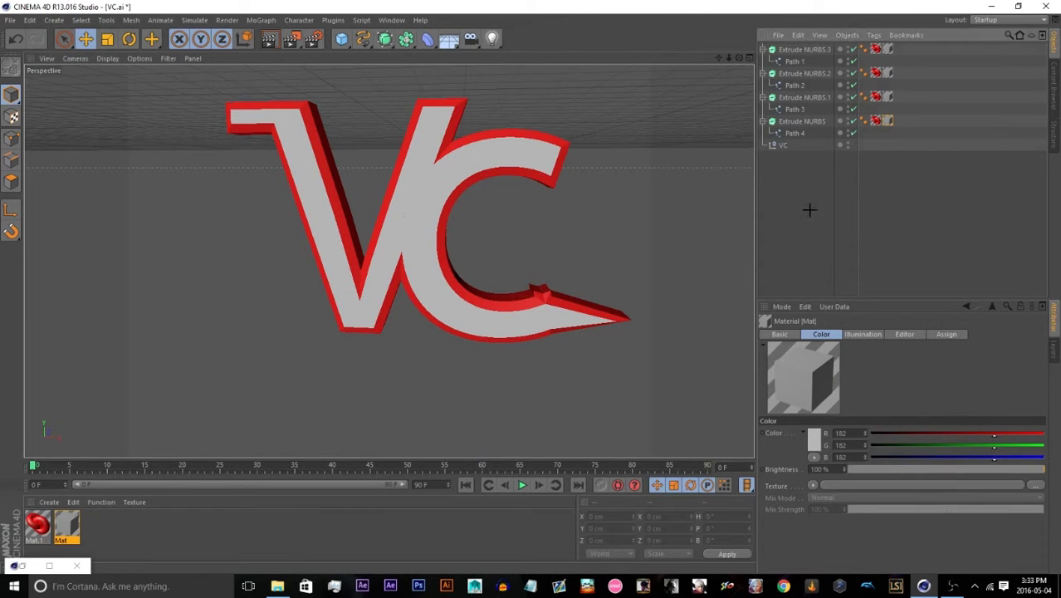
Set the start of the Extrude NURBS holding Path 4 to a plain Cap without fillet
left_click(800, 121)
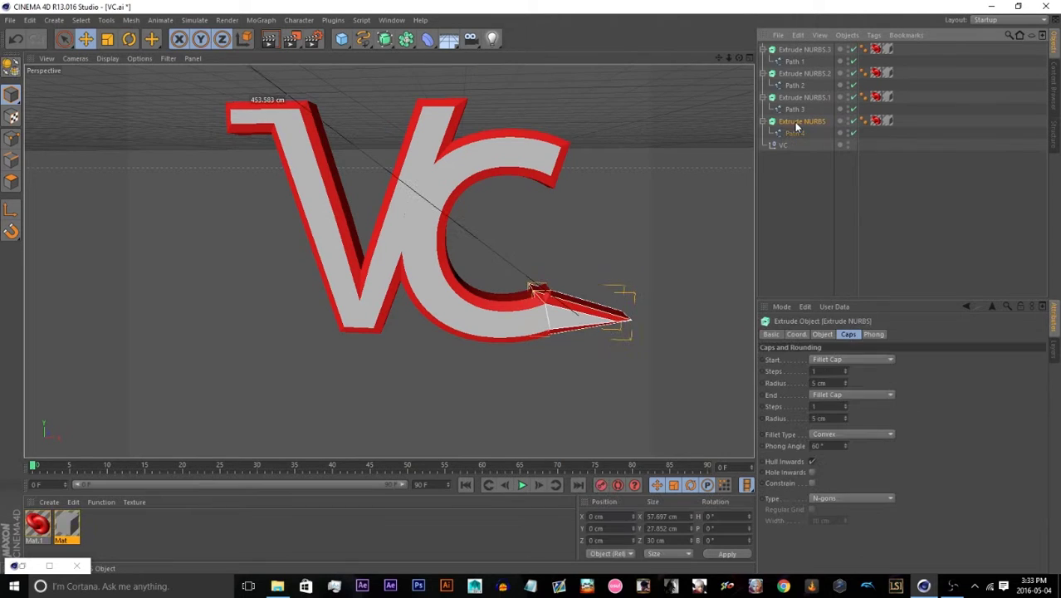
left_click(851, 358)
left_click(841, 382)
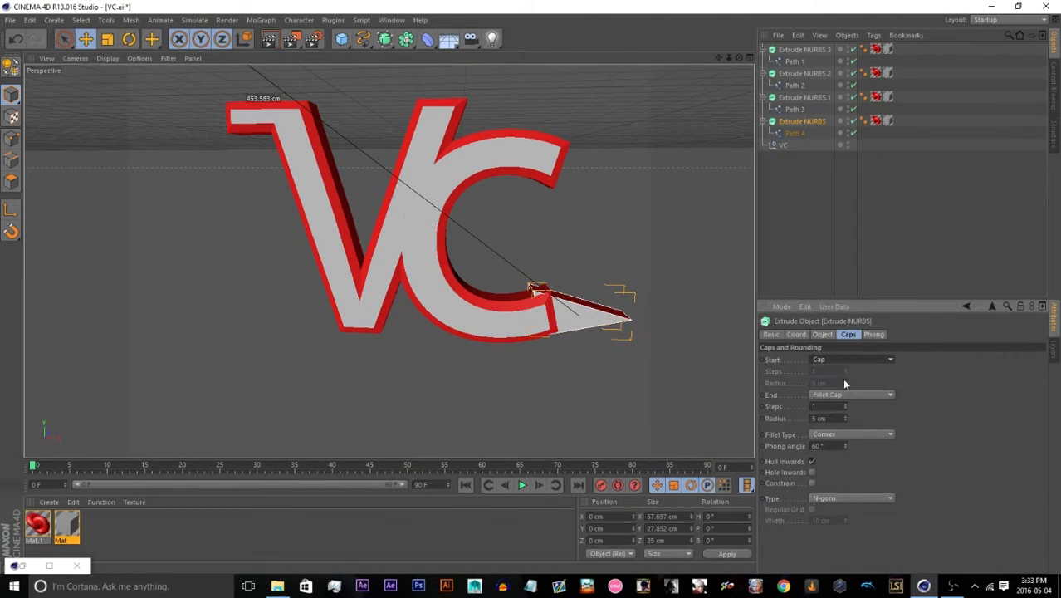
Change both the start and end of Extrude NURBS.1 from filleted to plain Cap
left_click(804, 96)
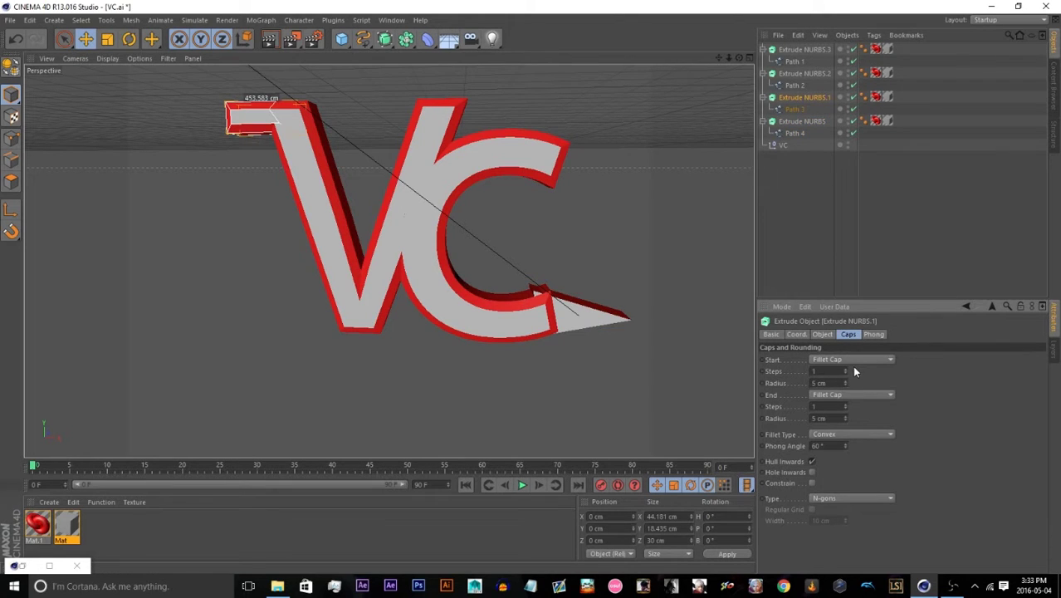
left_click(852, 361)
left_click(828, 383)
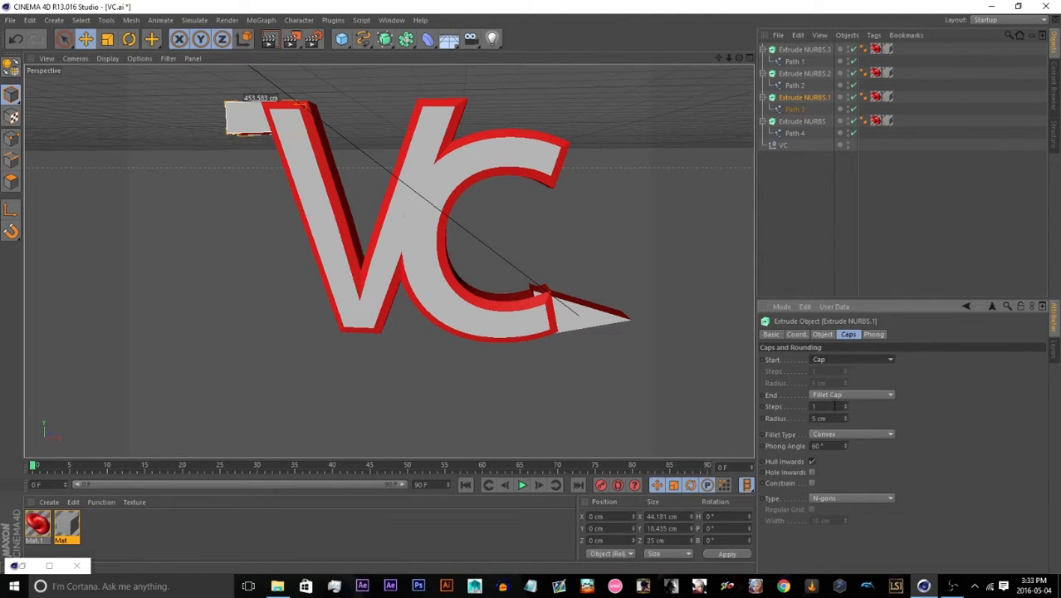
left_click(850, 395)
left_click(841, 420)
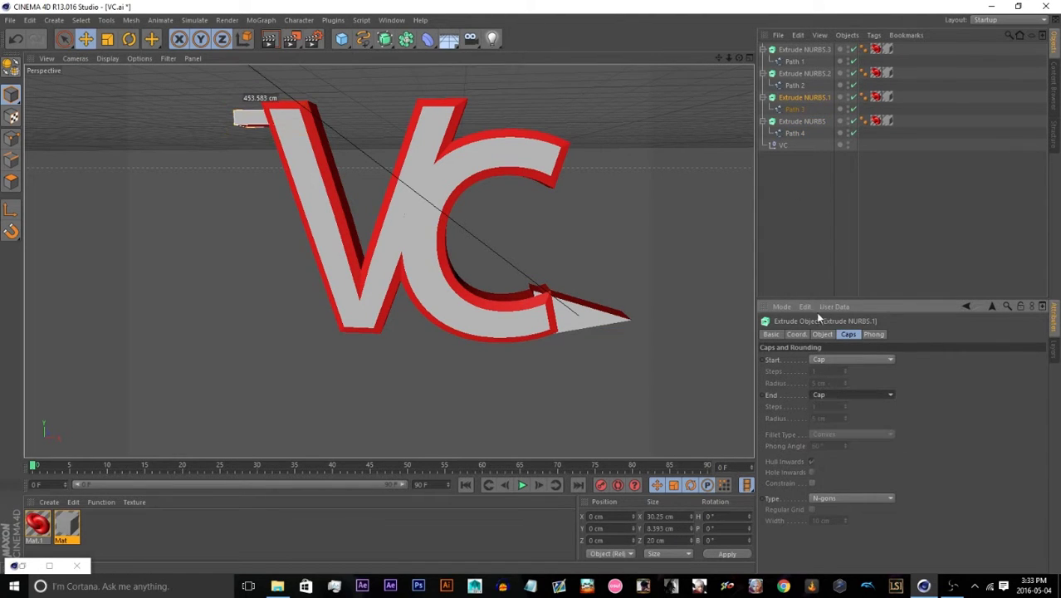
Set the end of the Extrude NURBS holding Path 4 to a plain Cap as well
left_click(795, 124)
left_click(844, 395)
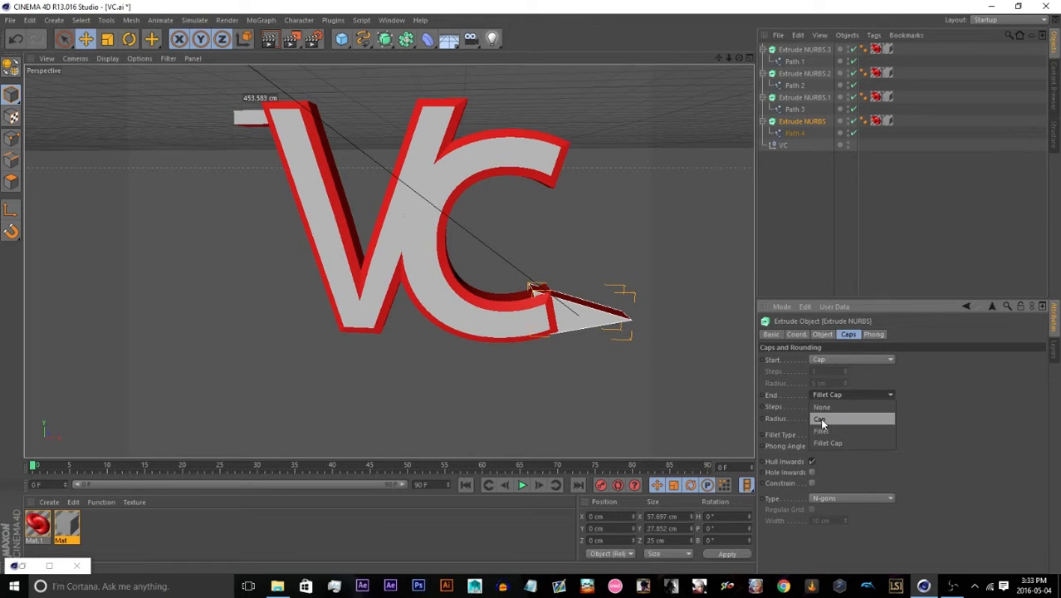
left_click(819, 418)
Set the start and end of Extrude NURBS.2, the letter C, to plain Cap
left_click(802, 74)
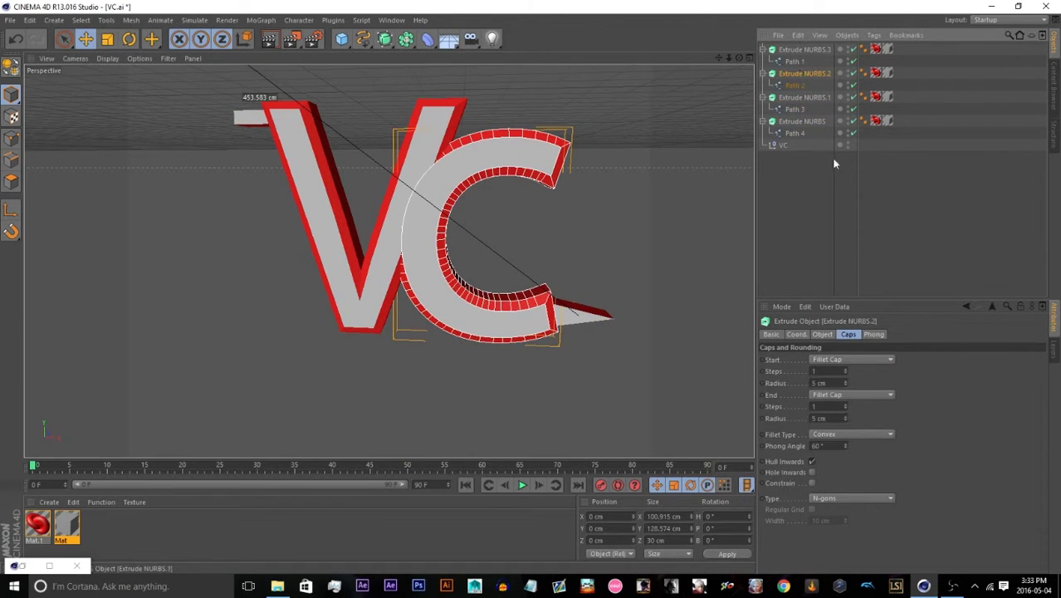
left_click(869, 359)
left_click(851, 383)
left_click(845, 395)
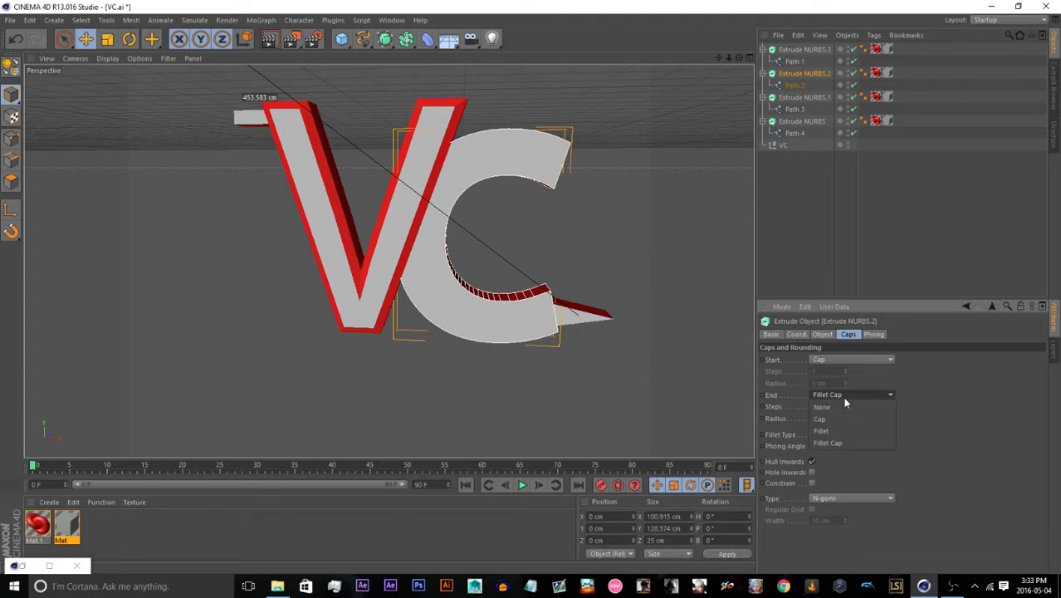
left_click(833, 418)
Set the start and end of Extrude NURBS.3, the letter V, to plain Cap and render the active view
left_click(802, 50)
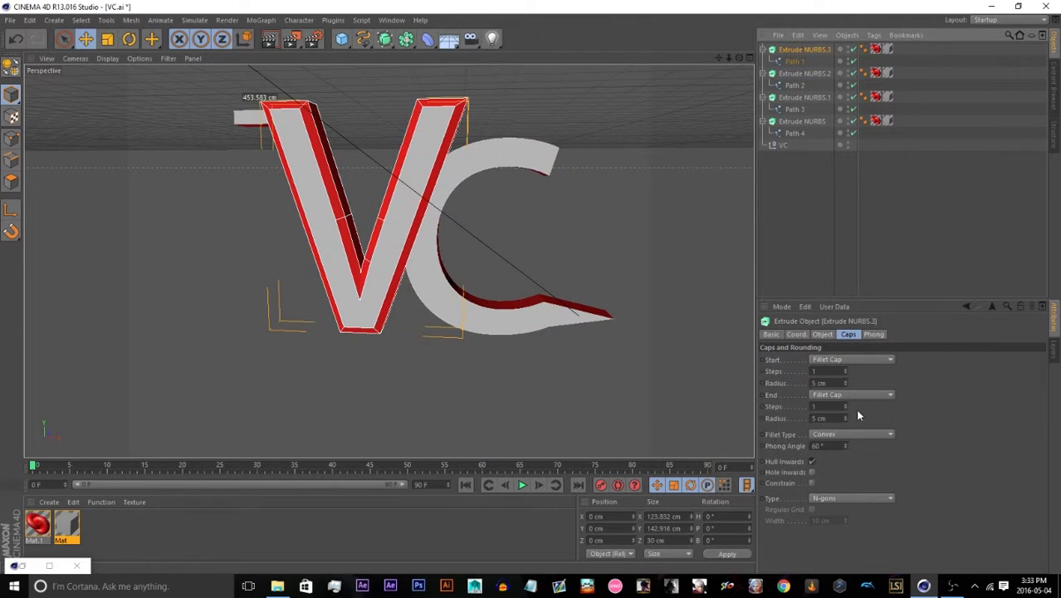
left_click(837, 361)
left_click(833, 385)
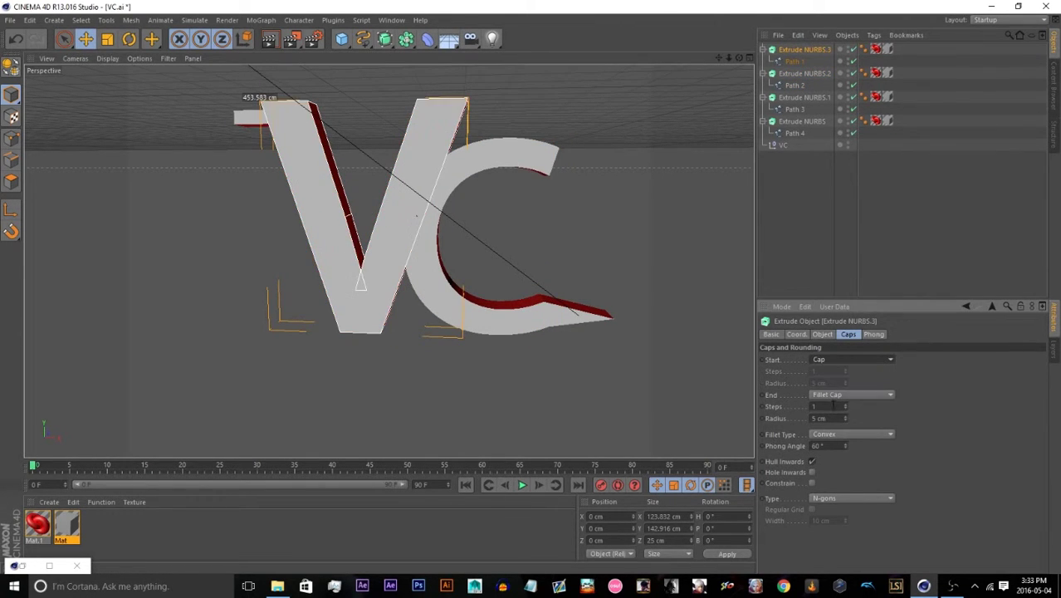
left_click(834, 399)
left_click(835, 414)
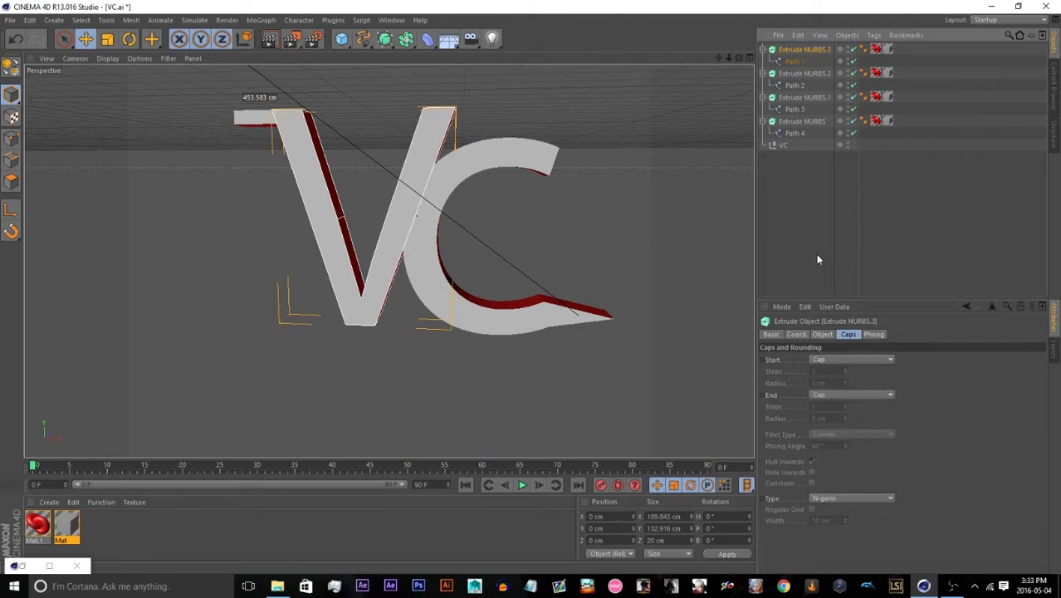
left_click(797, 179)
key("ctrl+r")
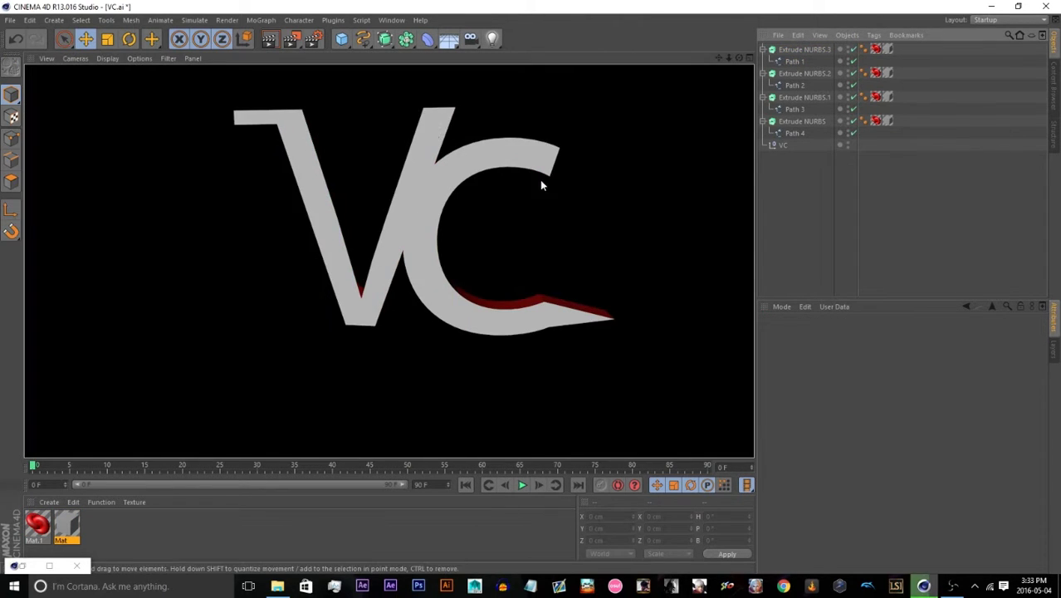
Duplicate all four Extrude NURBS objects together with the VC null by copying and pasting them
left_click(830, 271)
left_click_drag(794, 163, 763, 41)
key("ctrl+c")
key("ctrl+v")
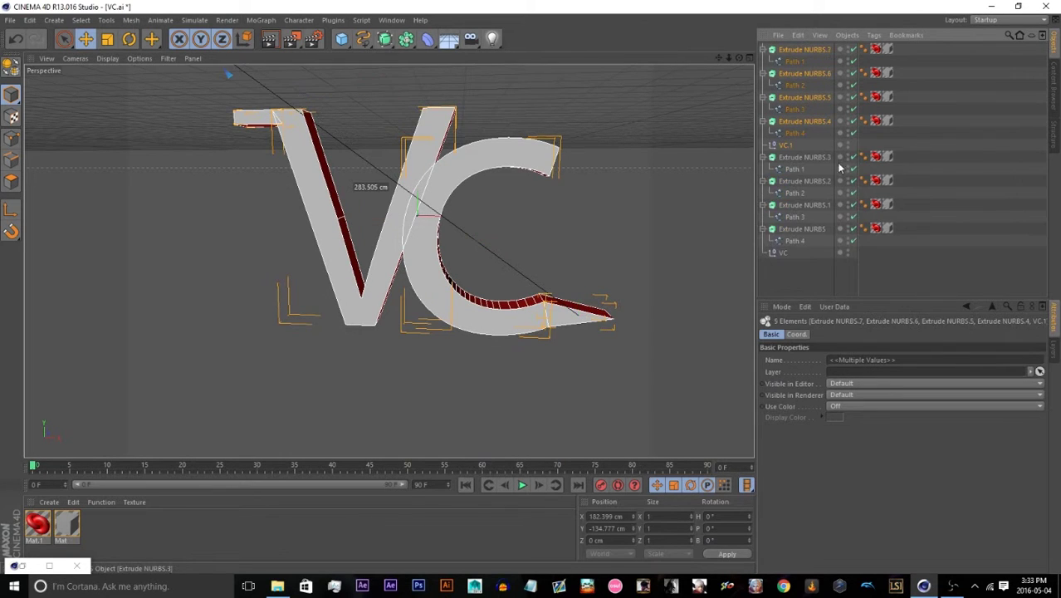
left_click(811, 284)
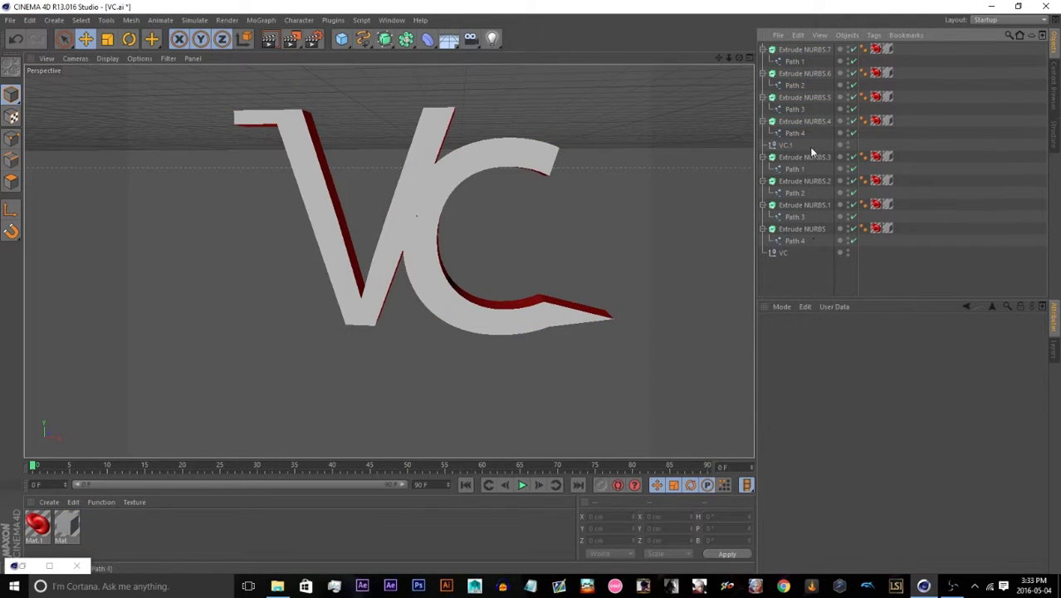
left_click(800, 121)
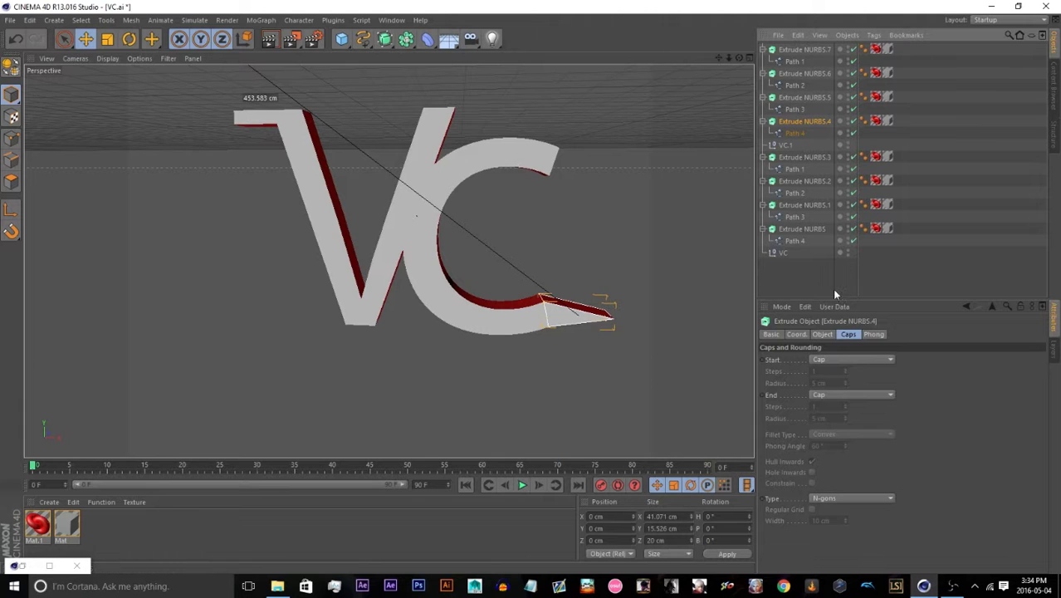
left_click(828, 260)
key("ctrl+z")
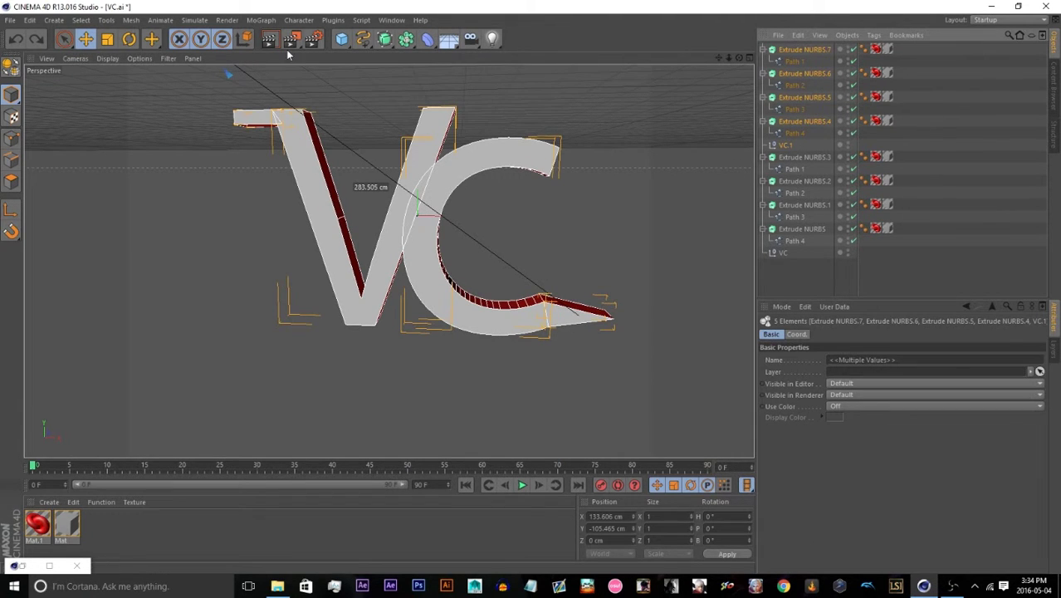
Move the duplicated logo objects about 20.33 cm along the Z axis, behind the original logo, and deselect them
left_click_drag(739, 58, 719, 57)
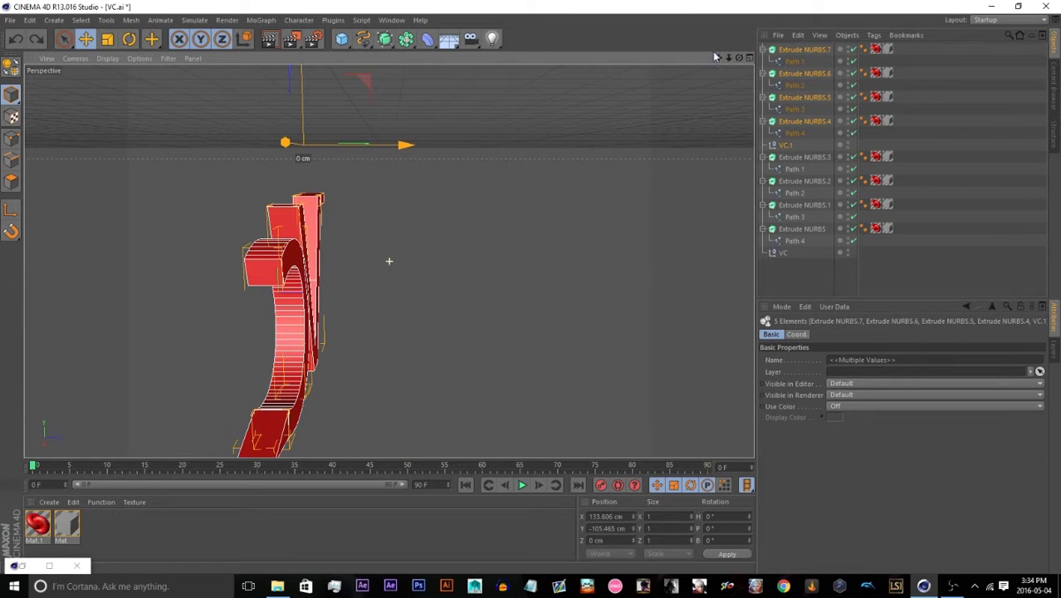
left_click_drag(400, 144, 424, 147)
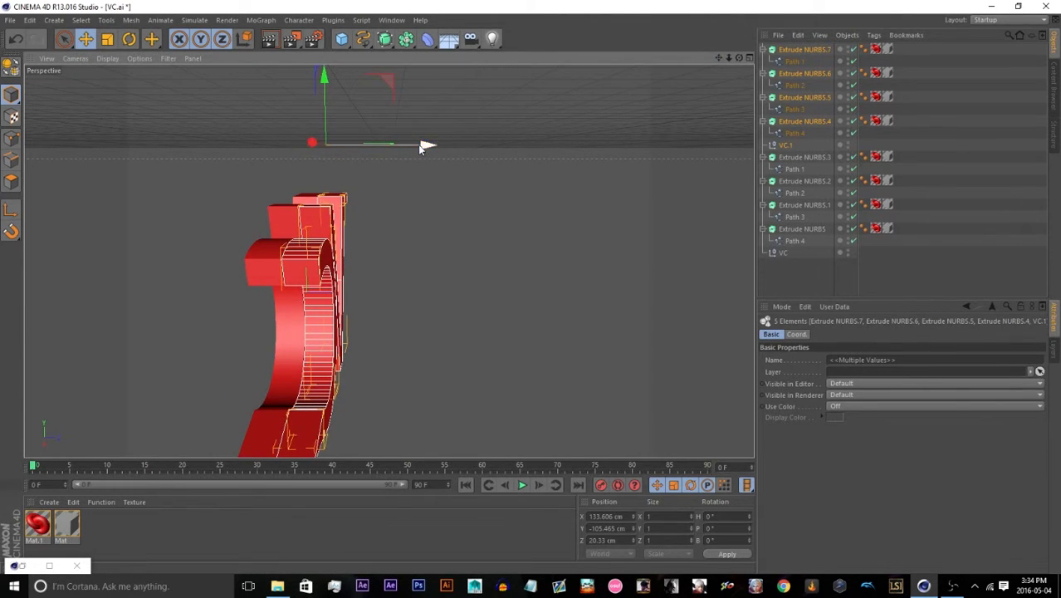
left_click(913, 170)
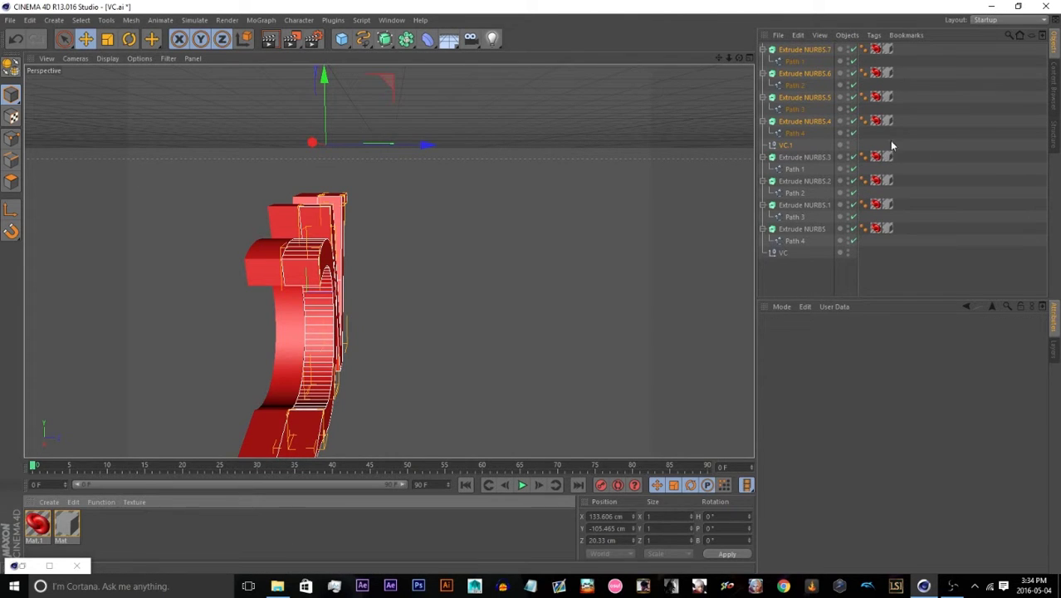
Remove the grey material tags from the four duplicated extrusions and the red material tags from the four original extrusions
left_click(892, 146)
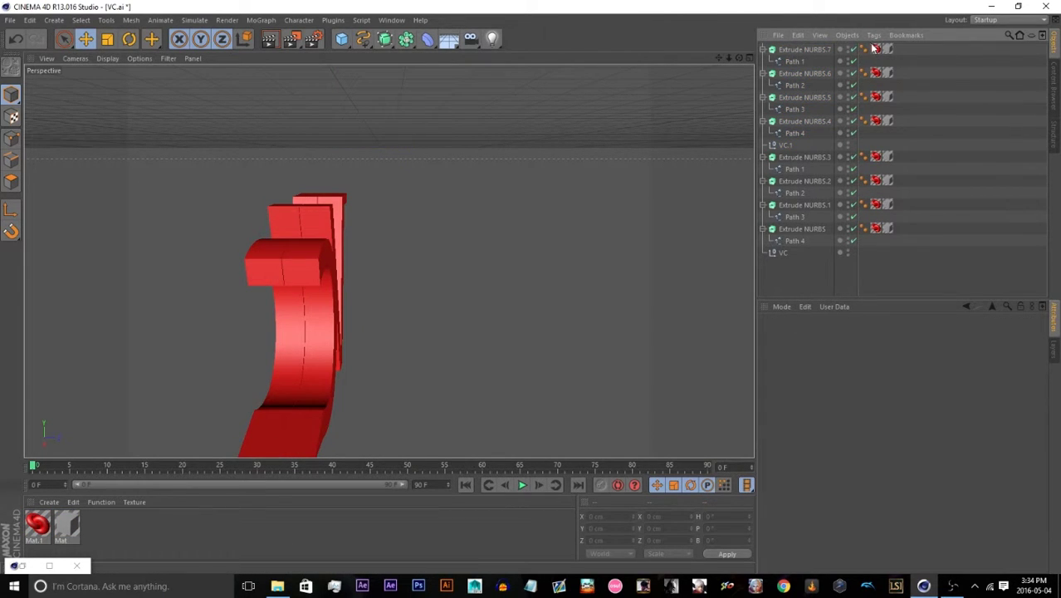
left_click_drag(893, 49, 886, 128)
key("Delete")
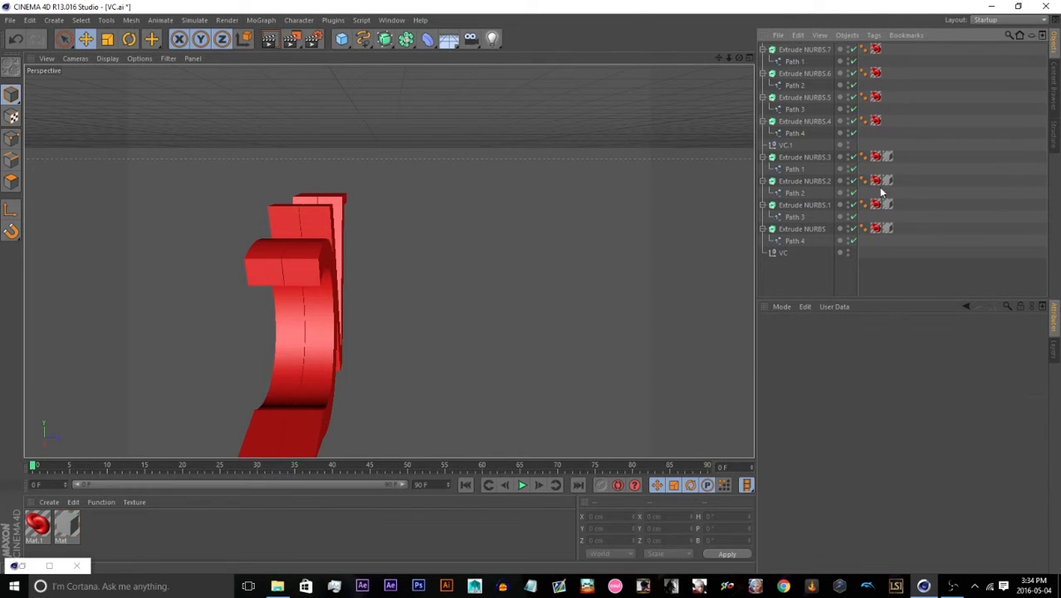
left_click_drag(876, 245, 876, 152)
key("Delete")
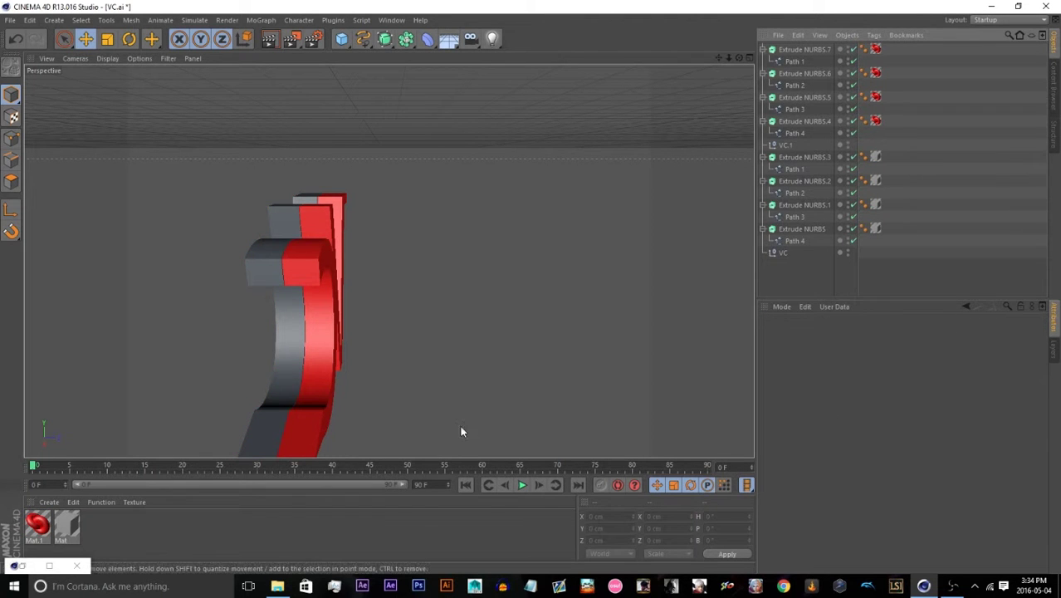
Set the start and end of Extrude NURBS.7, the duplicated letter V, to Fillet Cap
mouse_move(740, 58)
left_mouse_down()
mouse_move(698, 60)
mouse_move(733, 61)
left_mouse_up()
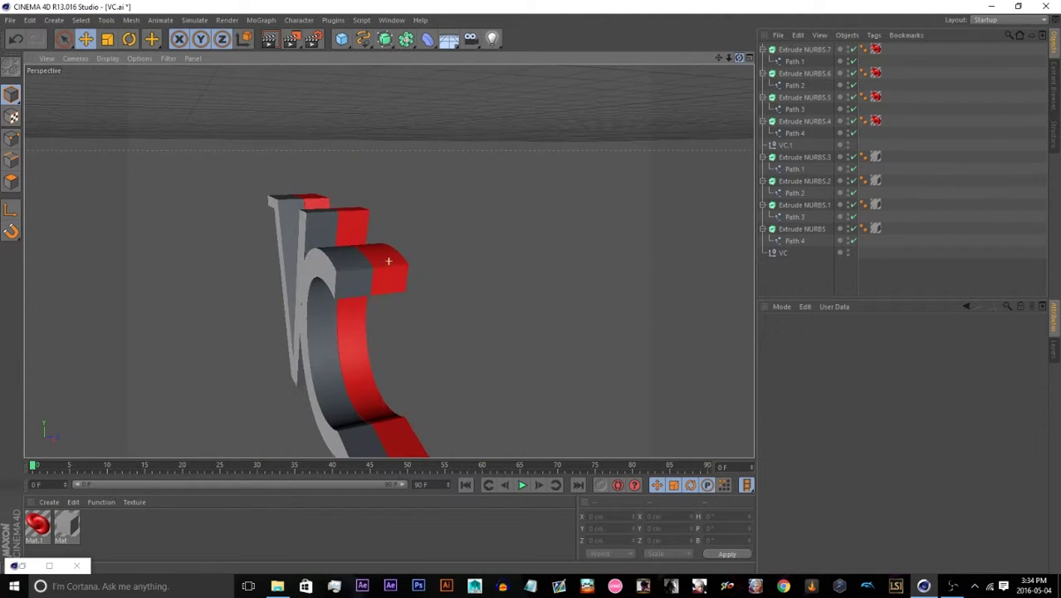
left_click(810, 49)
left_click(833, 360)
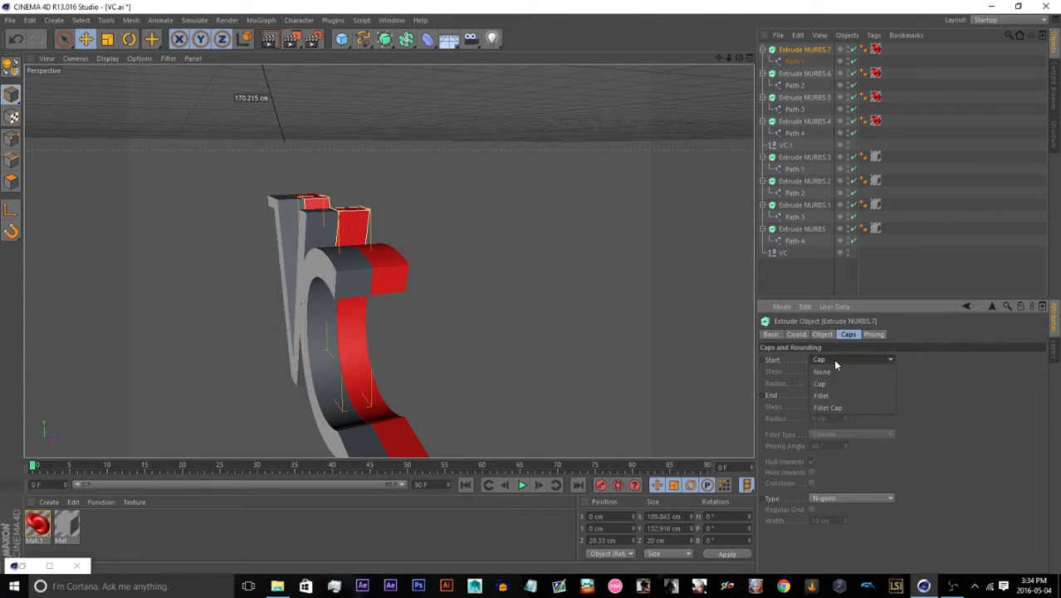
left_click(830, 407)
left_click(829, 396)
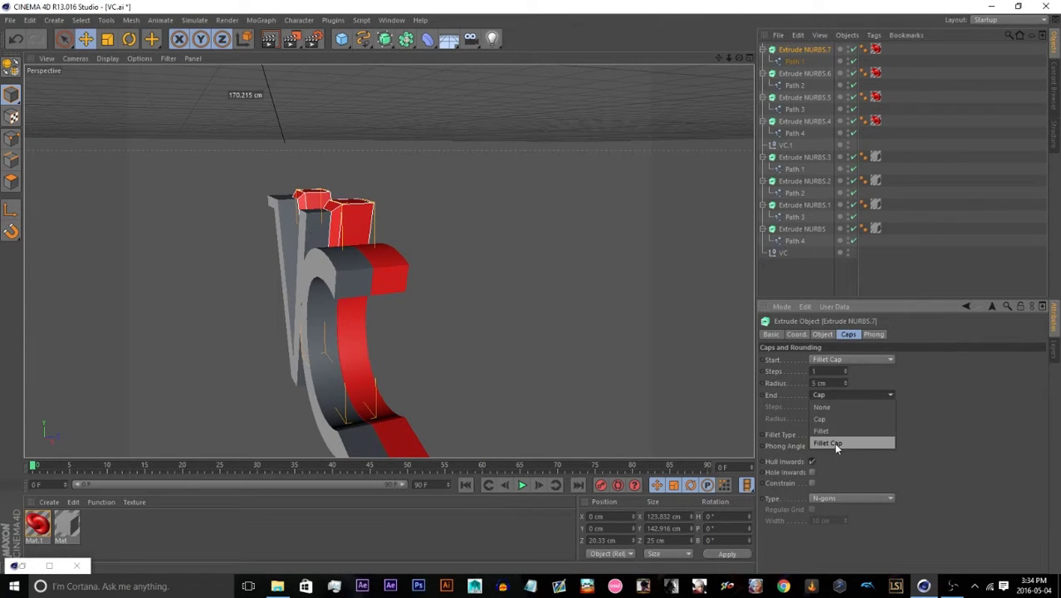
left_click(832, 443)
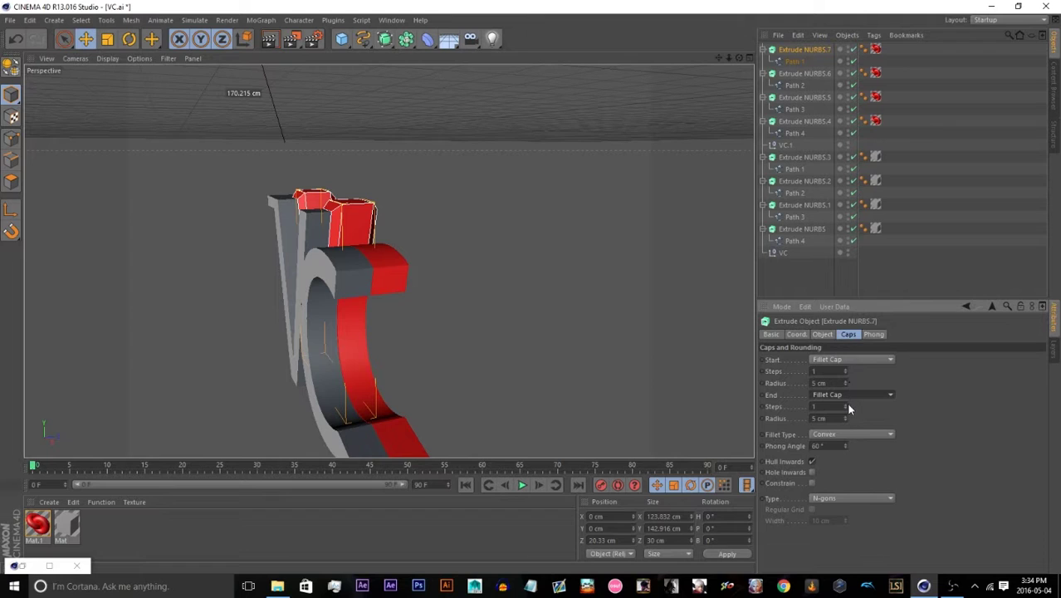
Set both the start and end fillet steps of Extrude NURBS.7 to 4
left_click(845, 370)
left_click(845, 370)
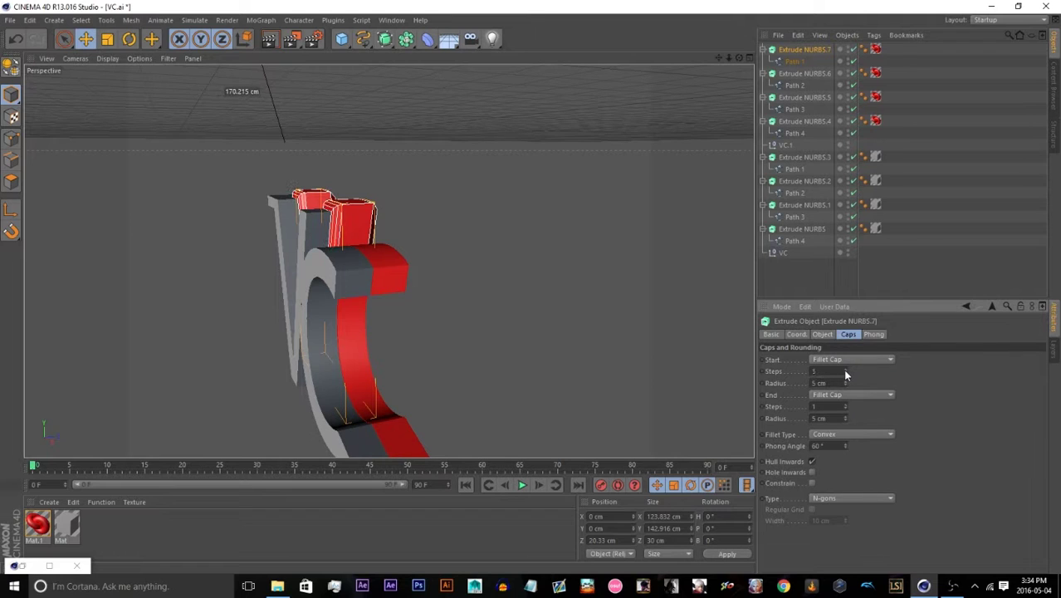
left_click(845, 370)
left_click_drag(822, 407, 747, 398)
type("4")
key("Return")
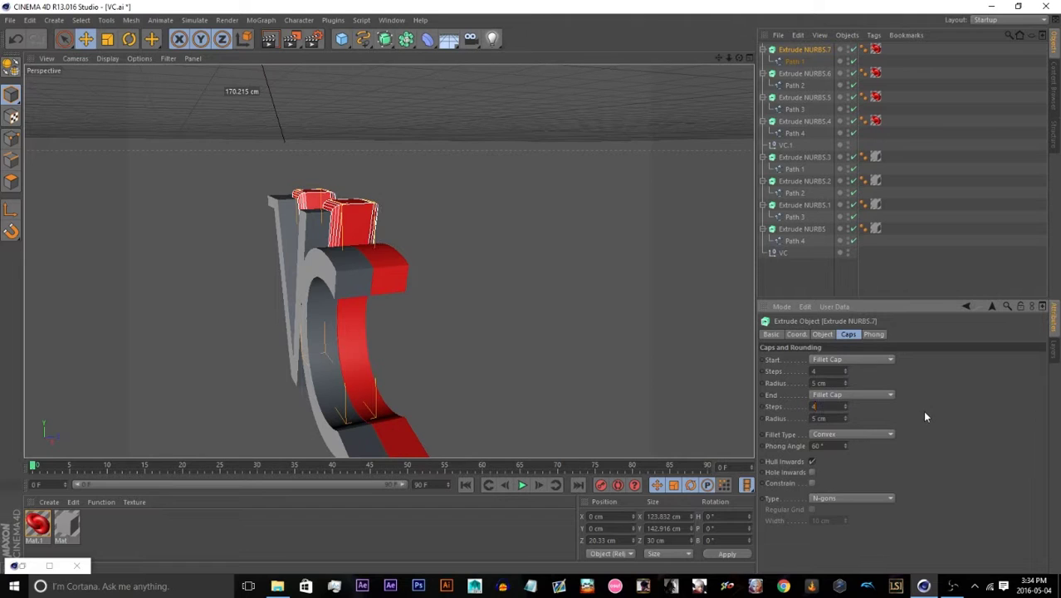
Try the 2 Steps and 1 Step fillet types on Extrude NURBS.7 and settle on Linear
left_click(872, 433)
left_click(871, 446)
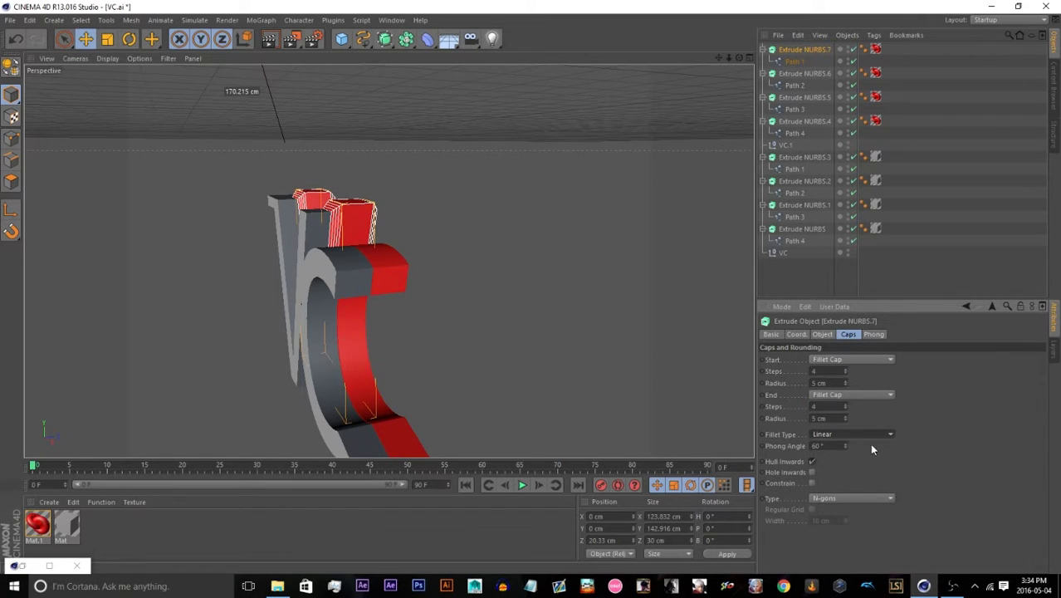
left_click(869, 434)
left_click(867, 502)
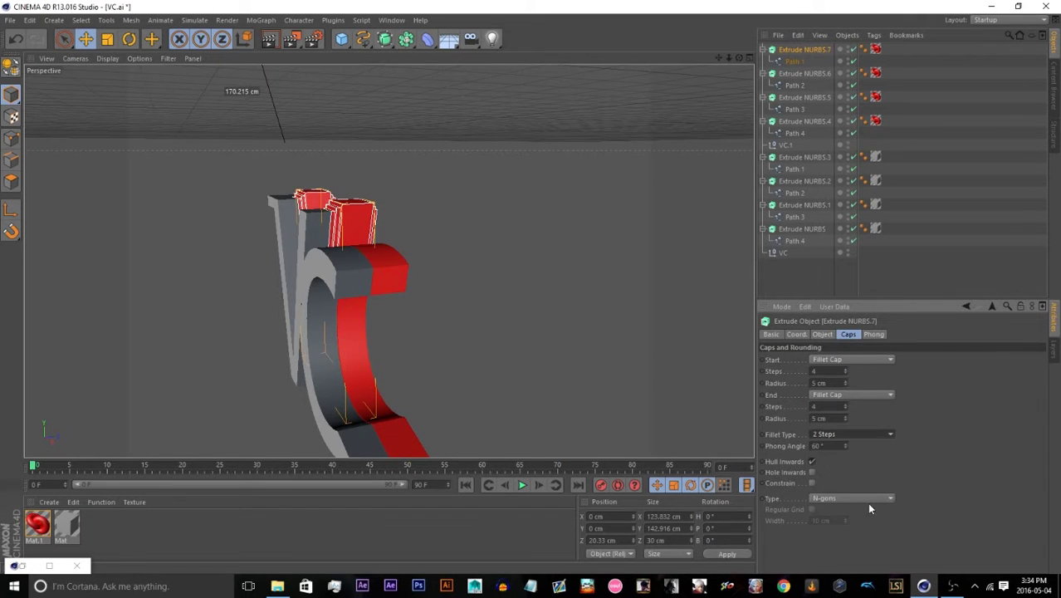
left_click(868, 434)
left_click(434, 224)
mouse_move(730, 57)
left_mouse_down()
mouse_move(742, 58)
mouse_move(723, 50)
mouse_move(732, 58)
left_mouse_up()
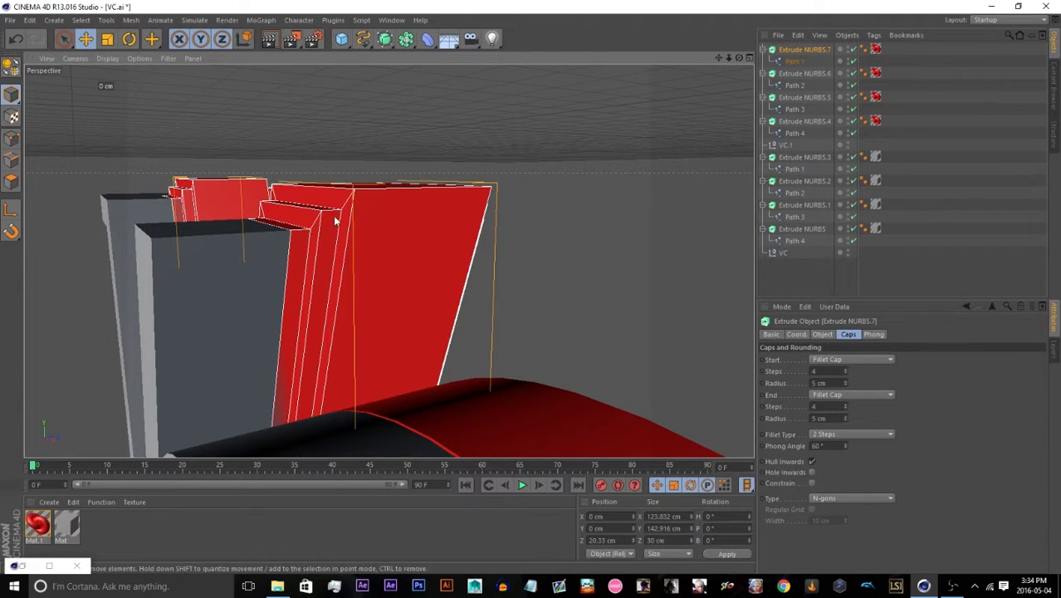
left_click(854, 434)
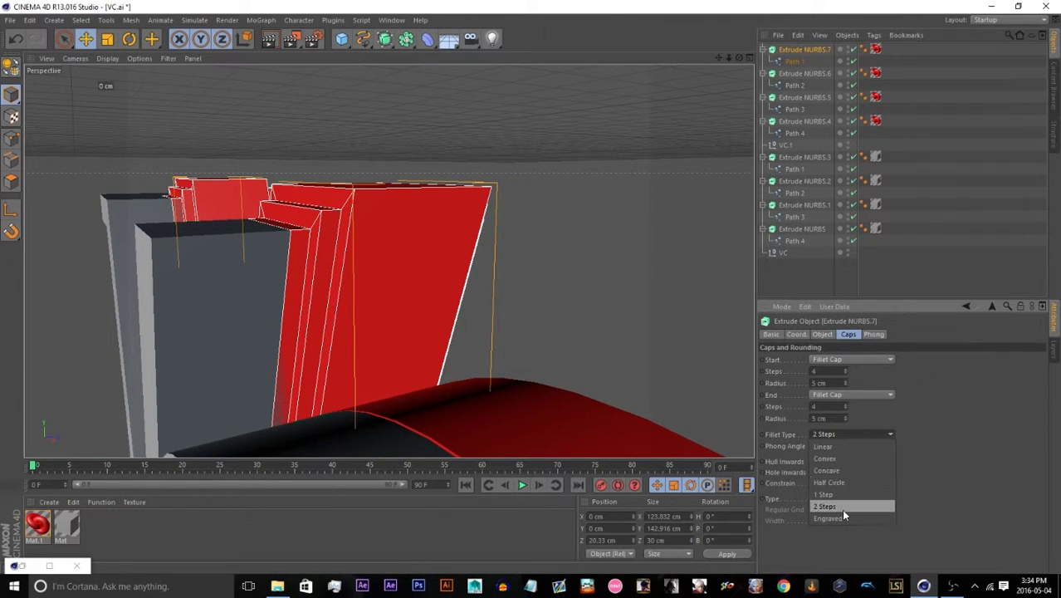
left_click(841, 495)
left_click(838, 434)
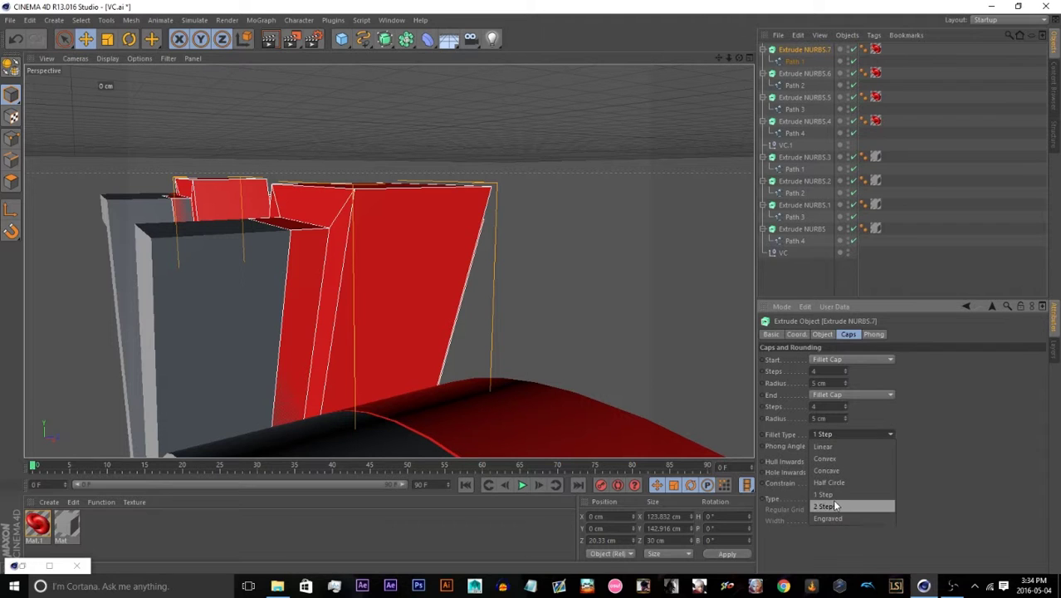
left_click(830, 449)
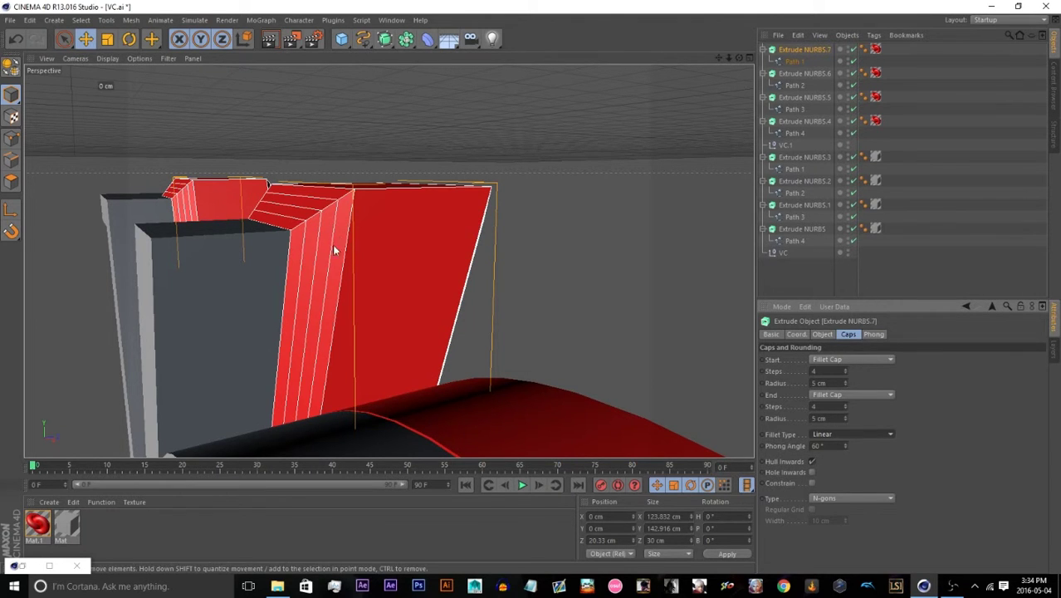
Set the start and end of Extrude NURBS.6, the duplicated letter C, to Fillet Cap with 4 steps each
left_click(799, 74)
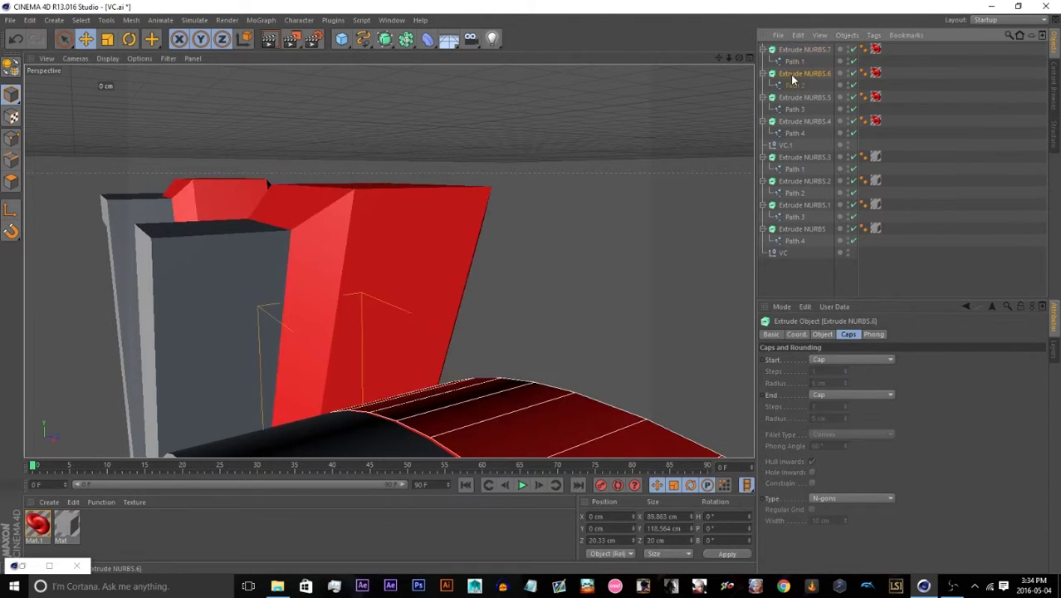
left_click(841, 363)
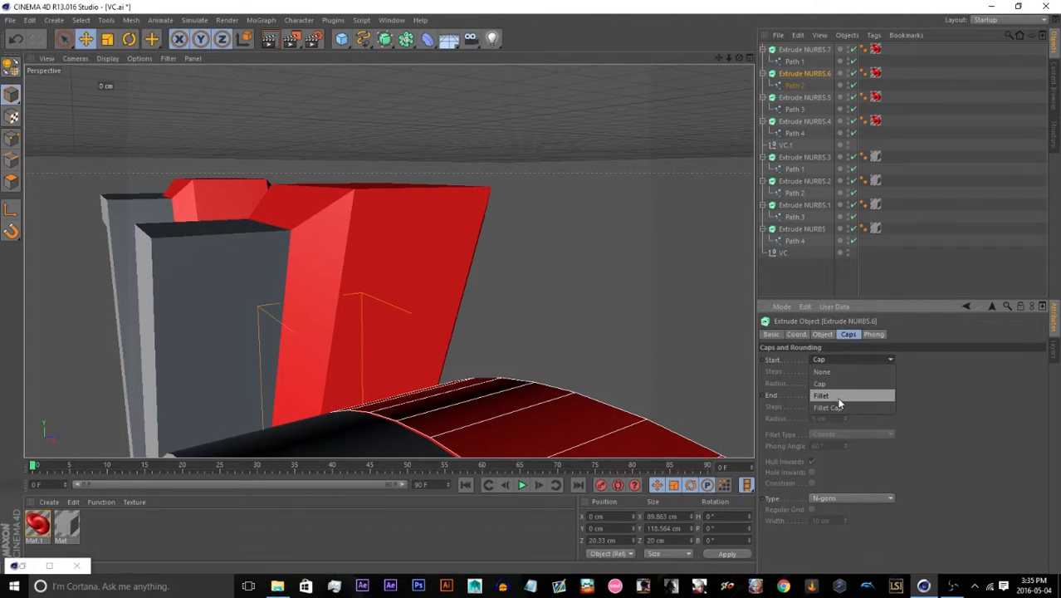
left_click(838, 408)
left_click(838, 395)
left_click(831, 443)
left_click(841, 359)
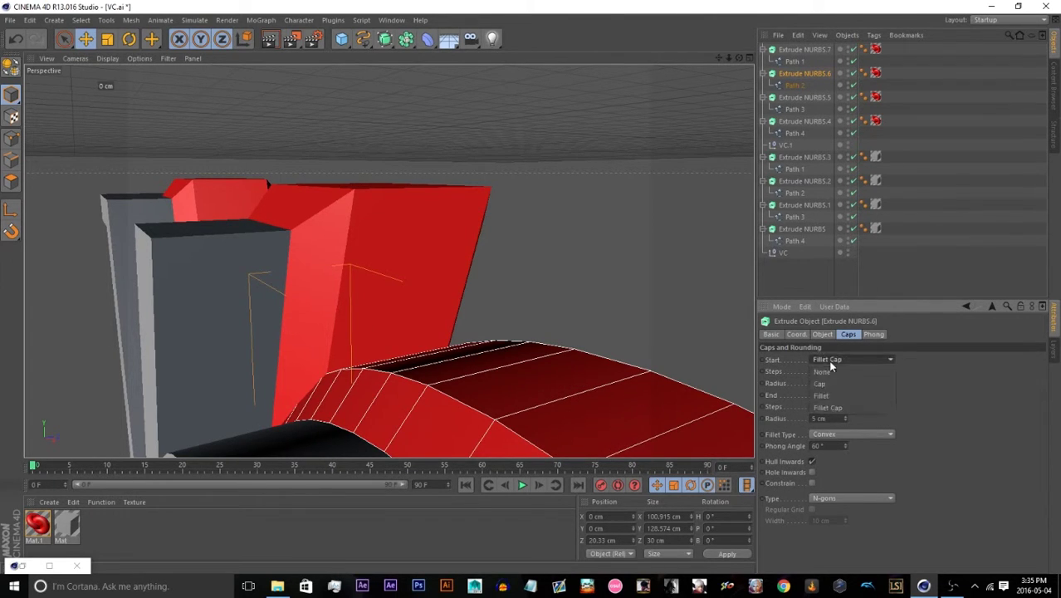
left_click(830, 374)
left_click(834, 362)
left_click(822, 405)
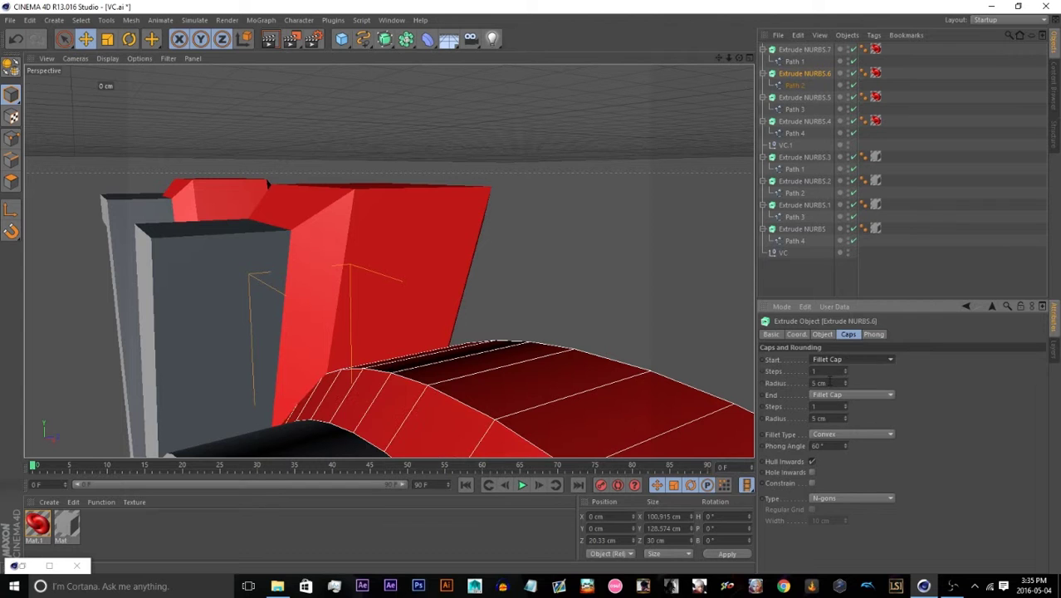
left_click_drag(828, 407, 789, 404)
type("4")
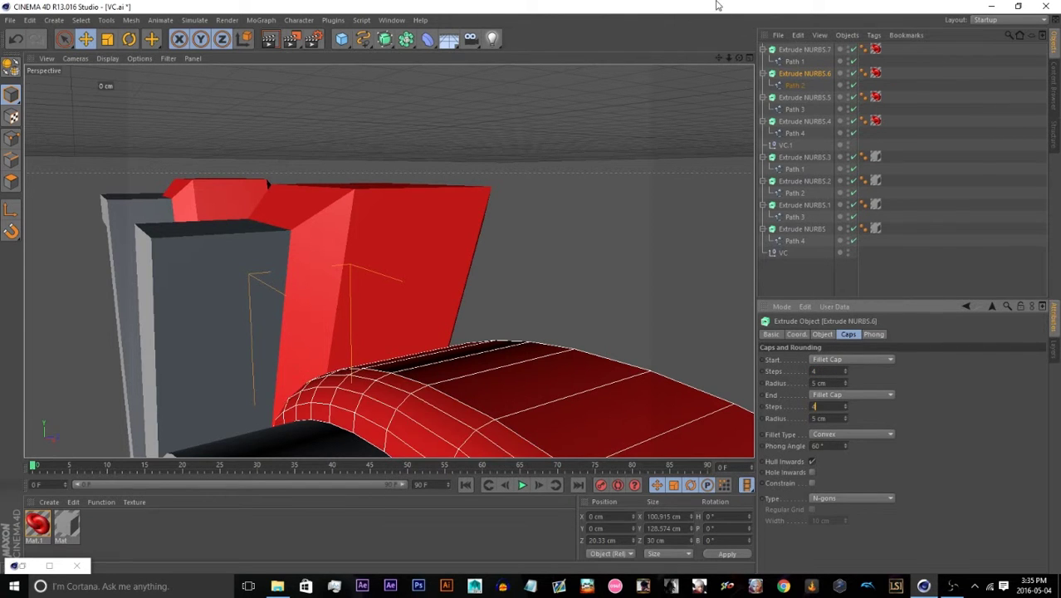
Set the start and end of Extrude NURBS.5, the duplicated serif piece of the V, to Fillet Cap
left_click_drag(739, 58, 644, 60)
left_click_drag(718, 58, 706, 4)
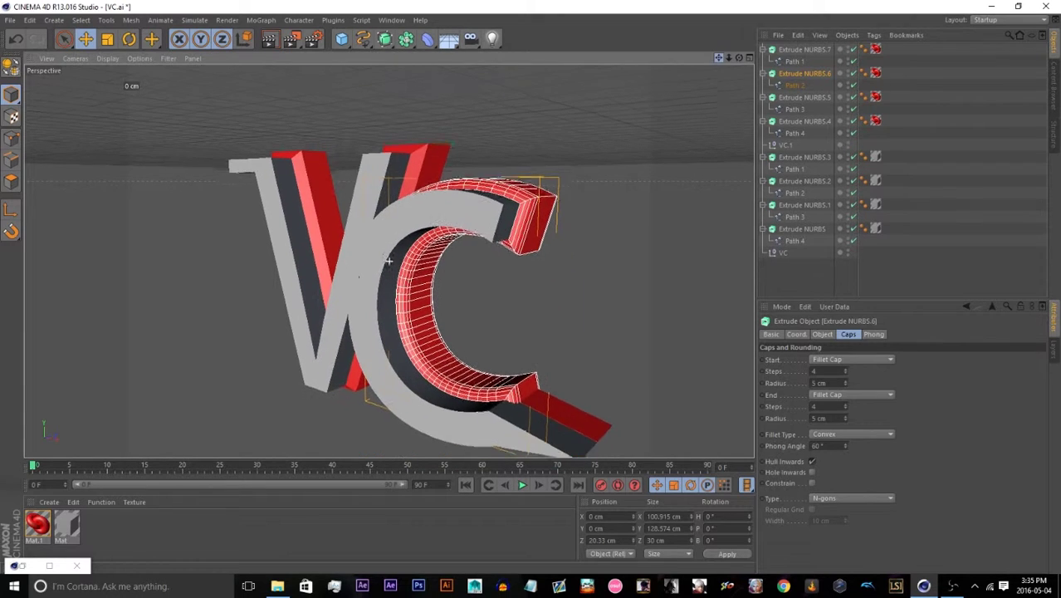
left_click(803, 97)
left_click(850, 362)
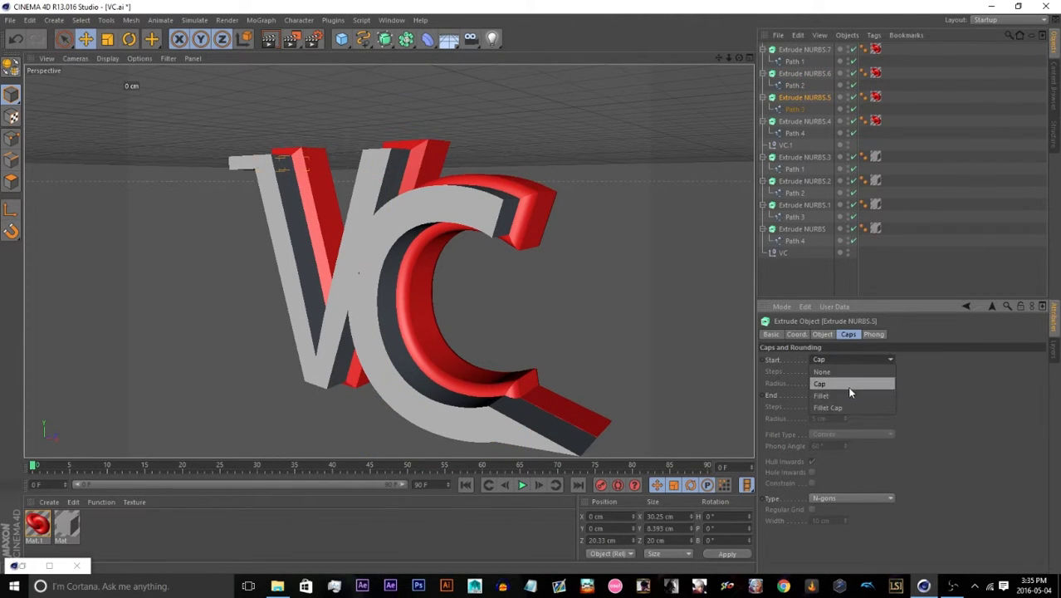
left_click(843, 408)
left_click(843, 396)
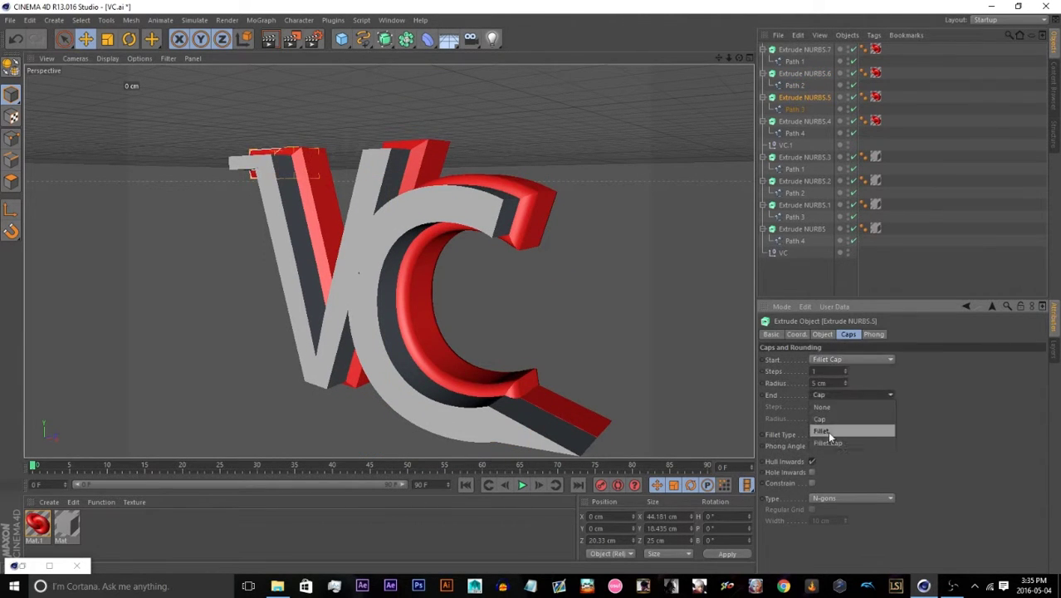
left_click(829, 435)
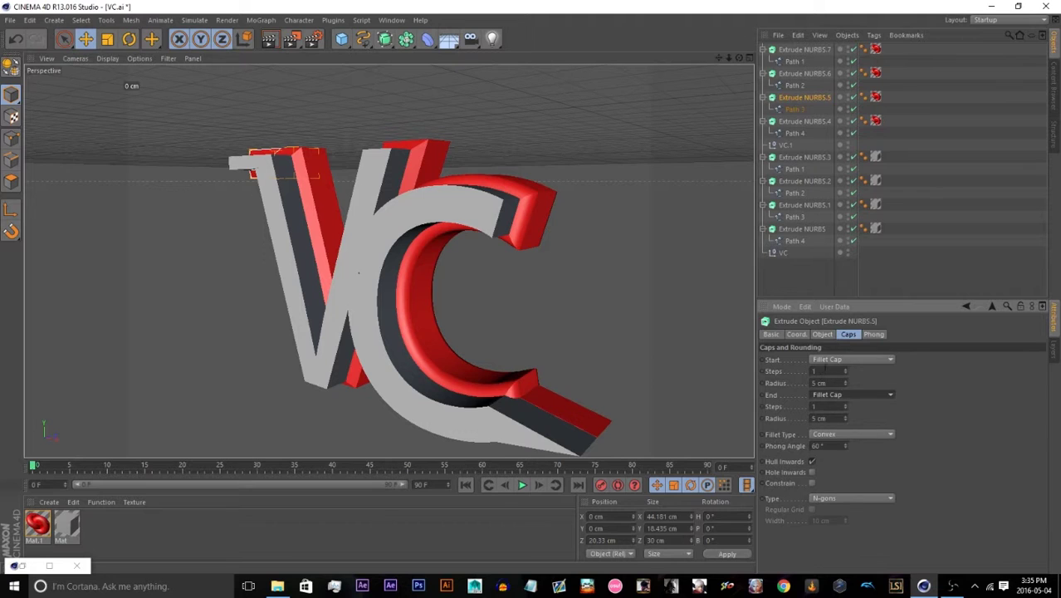
Give Extrude NURBS.5 4 fillet steps at both start and end, and set its fillet type to Linear
left_click(818, 406)
left_click(844, 434)
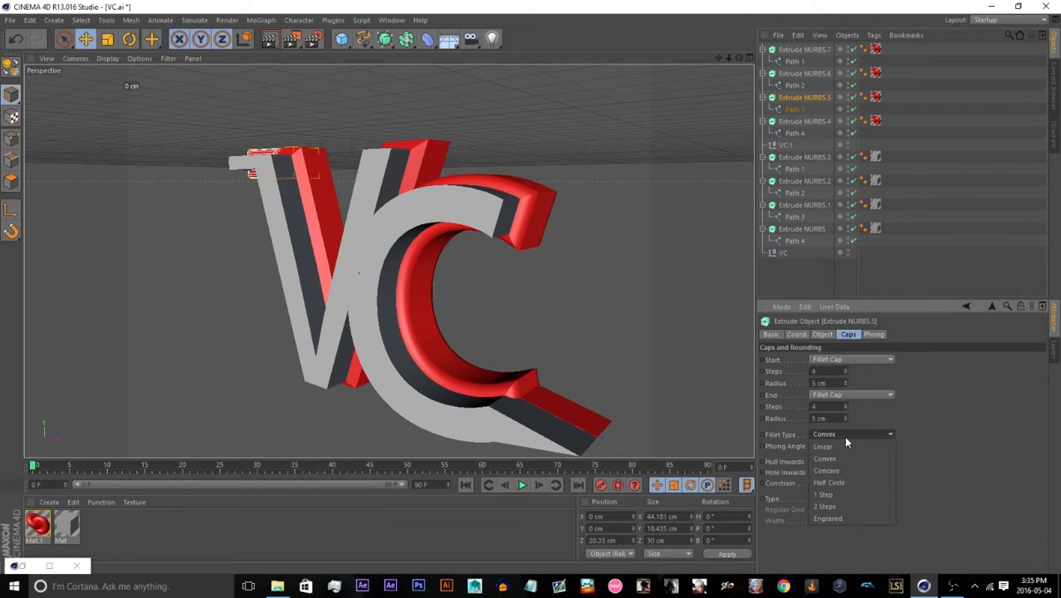
left_click(841, 437)
left_click(839, 433)
left_click(837, 443)
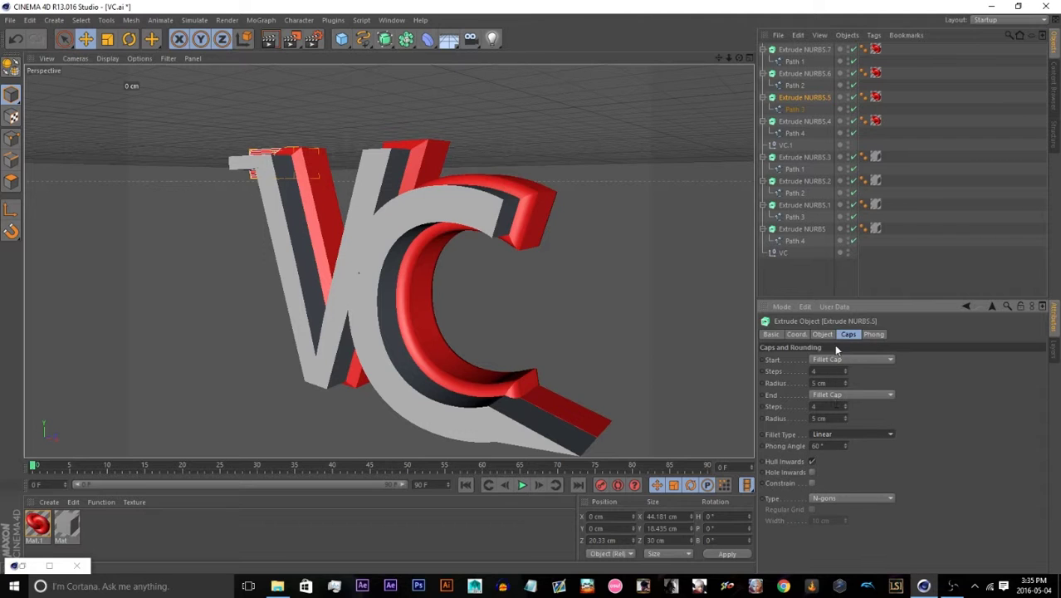
Set the start and end of Extrude NURBS.4, the duplicated tail piece of the C, to Fillet Cap
left_click(798, 122)
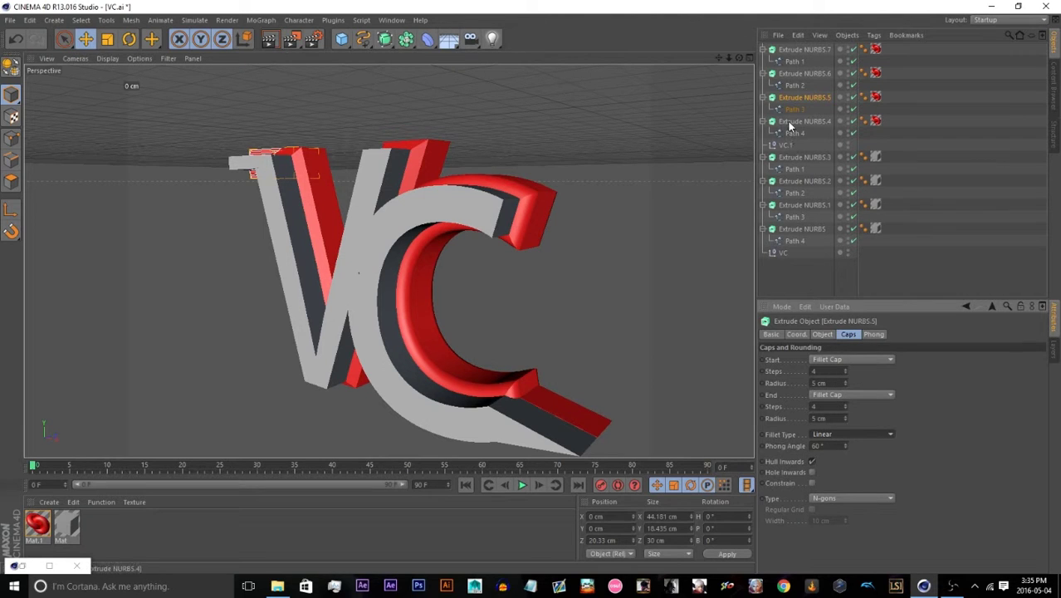
left_click(824, 358)
left_click(828, 405)
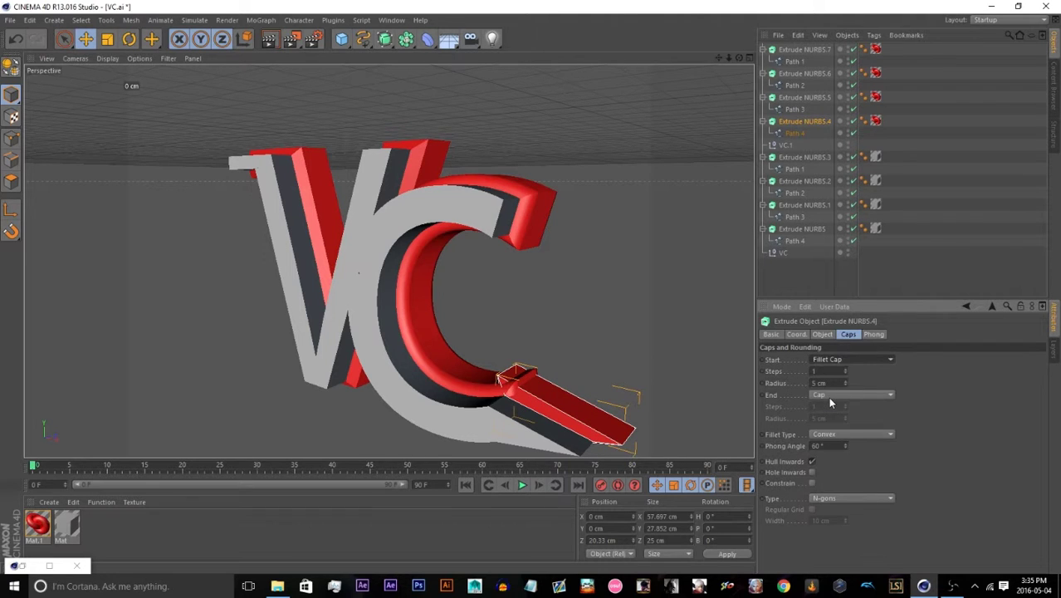
left_click(830, 396)
left_click(818, 442)
Give Extrude NURBS.4 4 fillet steps at both start and end, and set its fillet type to Linear
left_click(836, 373)
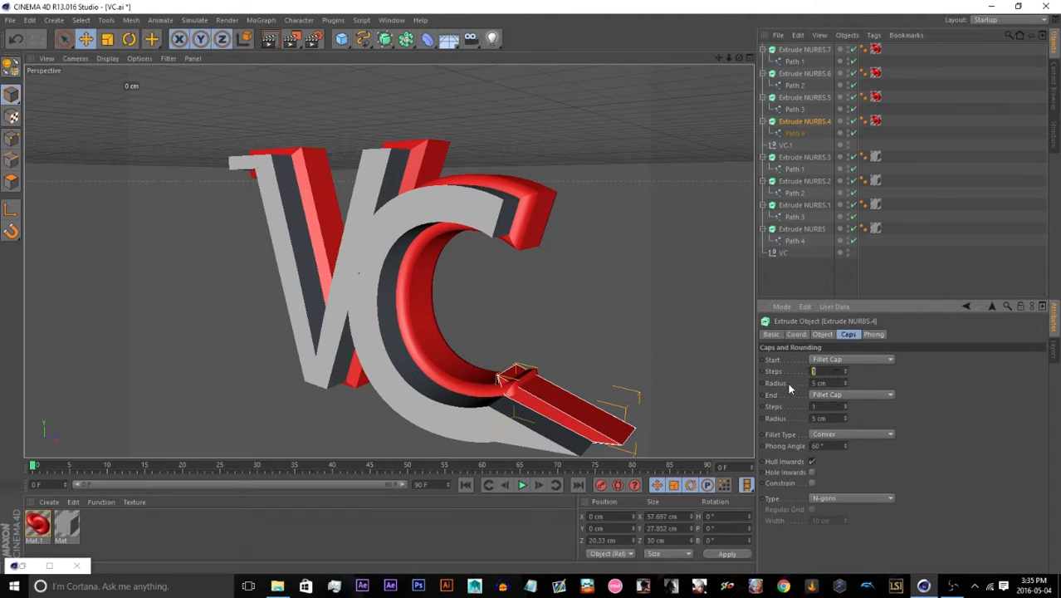
type("44")
key("Return")
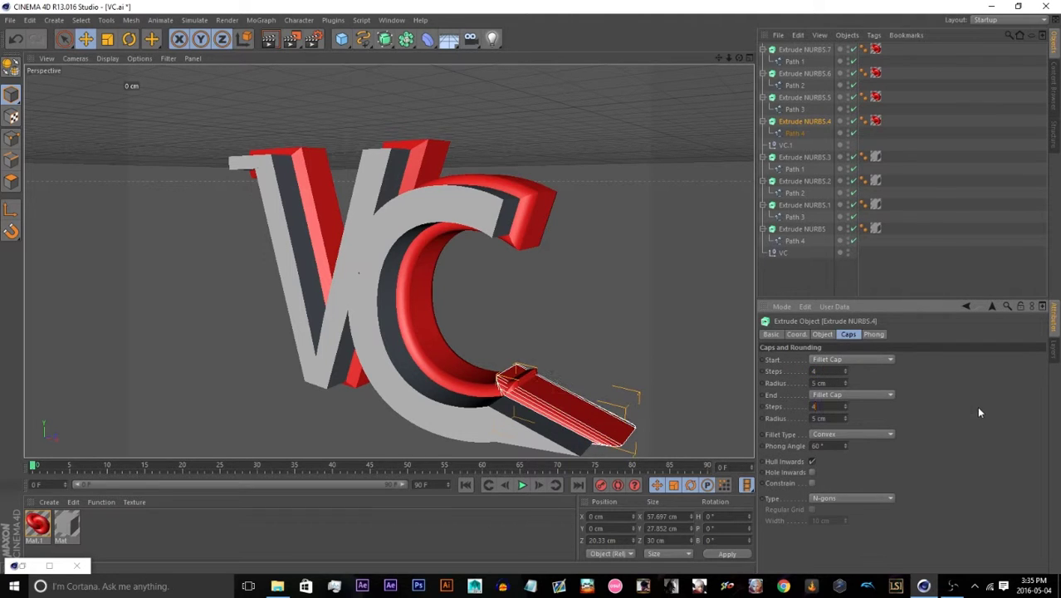
left_click(869, 435)
left_click(840, 441)
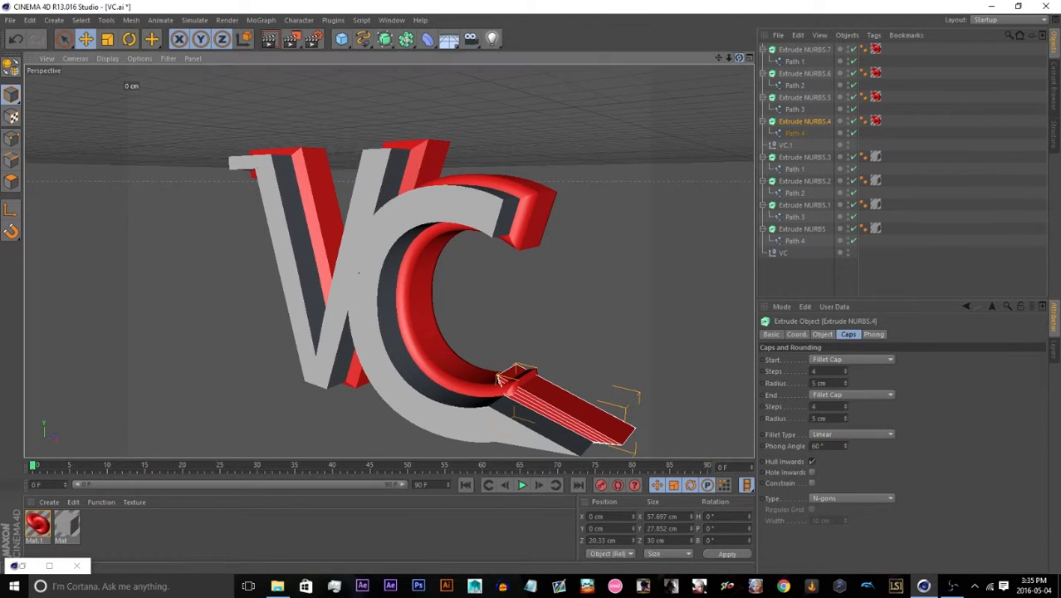
Render the active view with the logo seen from the front, then return to the normal viewport display
mouse_move(739, 58)
left_mouse_down()
mouse_move(797, 60)
mouse_move(739, 61)
left_mouse_up()
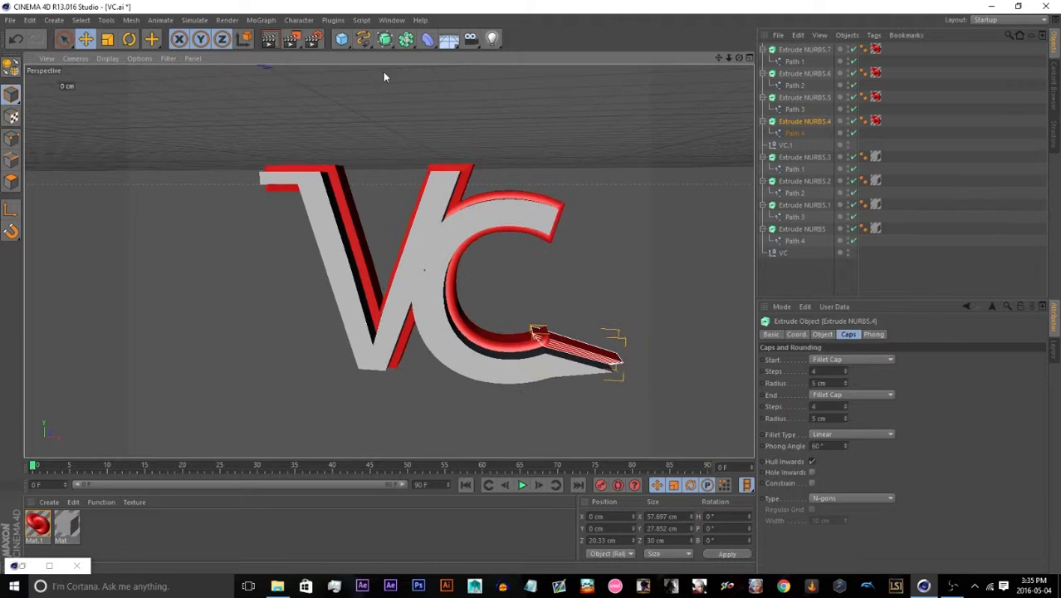
left_click(271, 40)
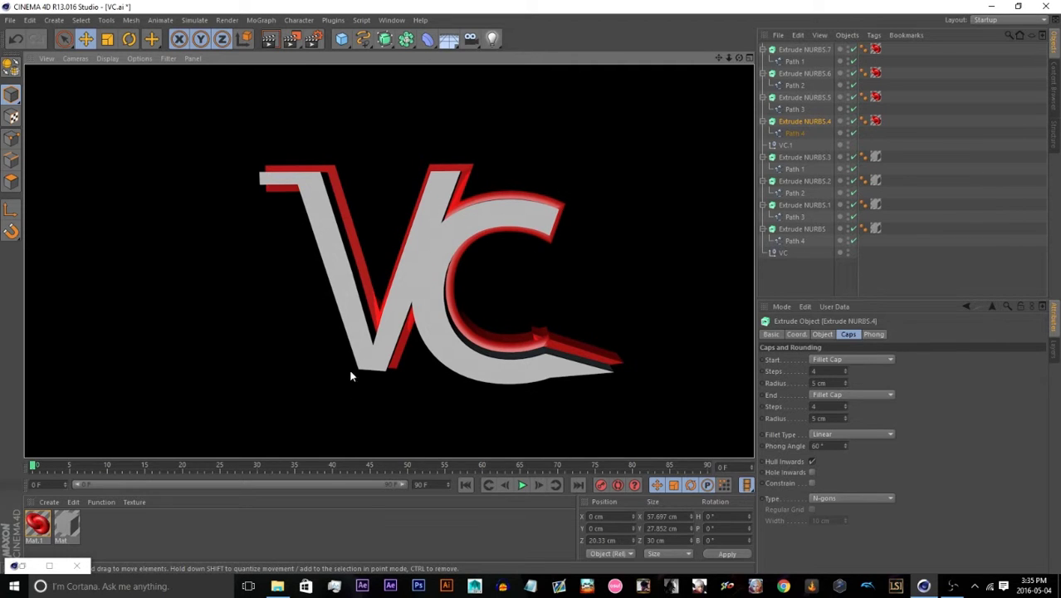
left_click(319, 521)
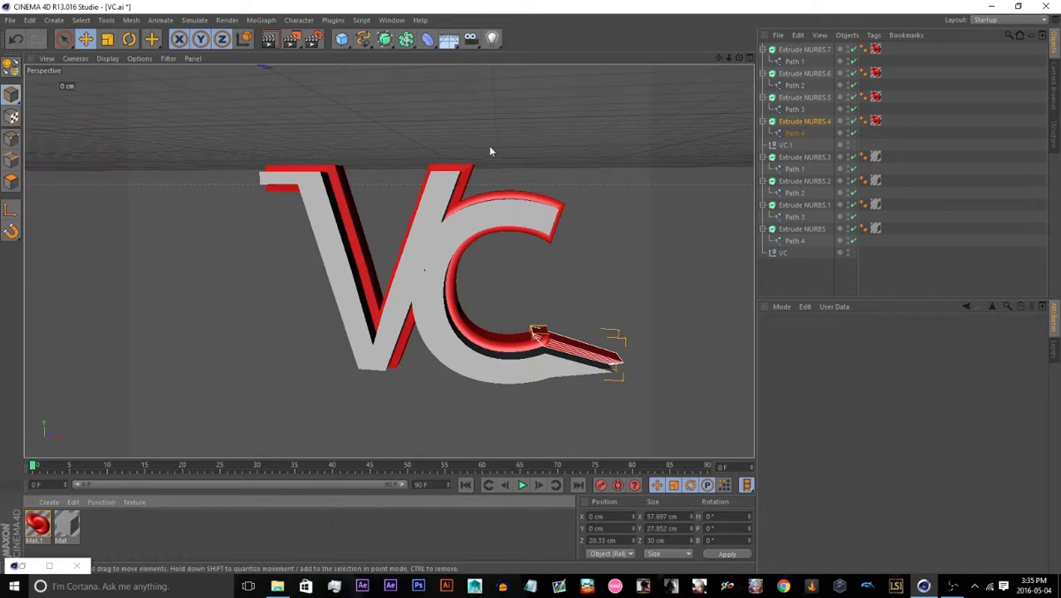
Add a light and move it below and in front of the logo, to about Y -349.6 cm and Z -232.9 cm
left_click(491, 41)
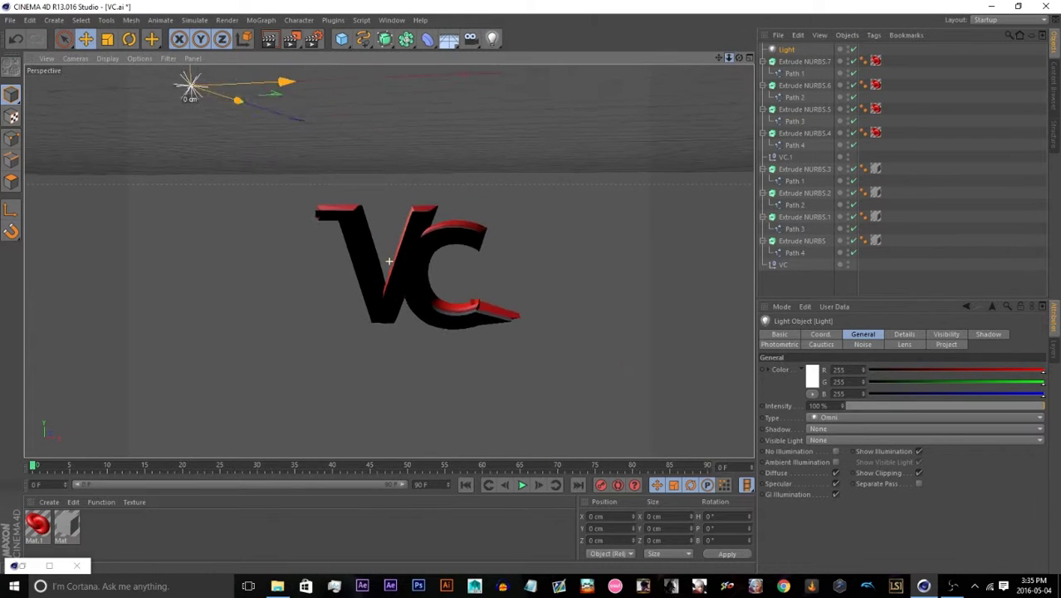
left_click_drag(213, 78, 233, 351)
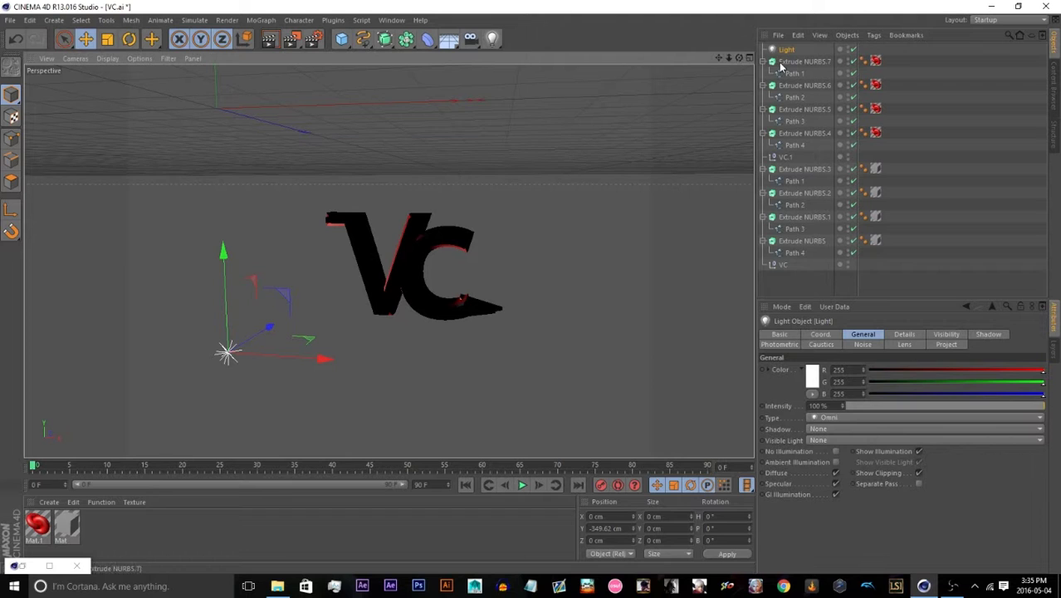
left_click_drag(256, 340, 199, 409)
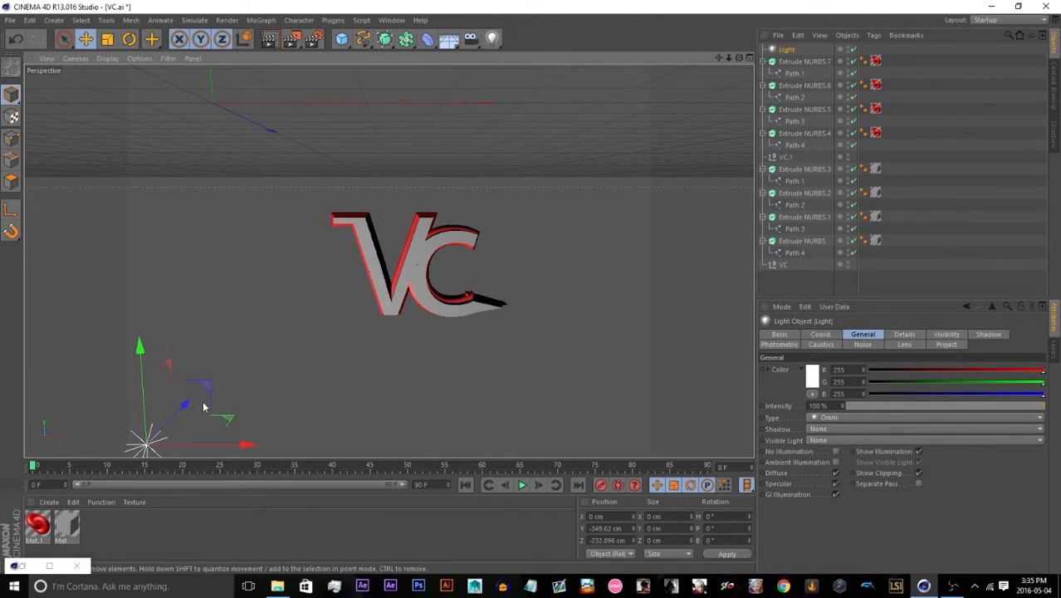
Duplicate the light along X to about 408 cm and test-render the active view
left_click_drag(245, 445, 673, 423, "ctrl")
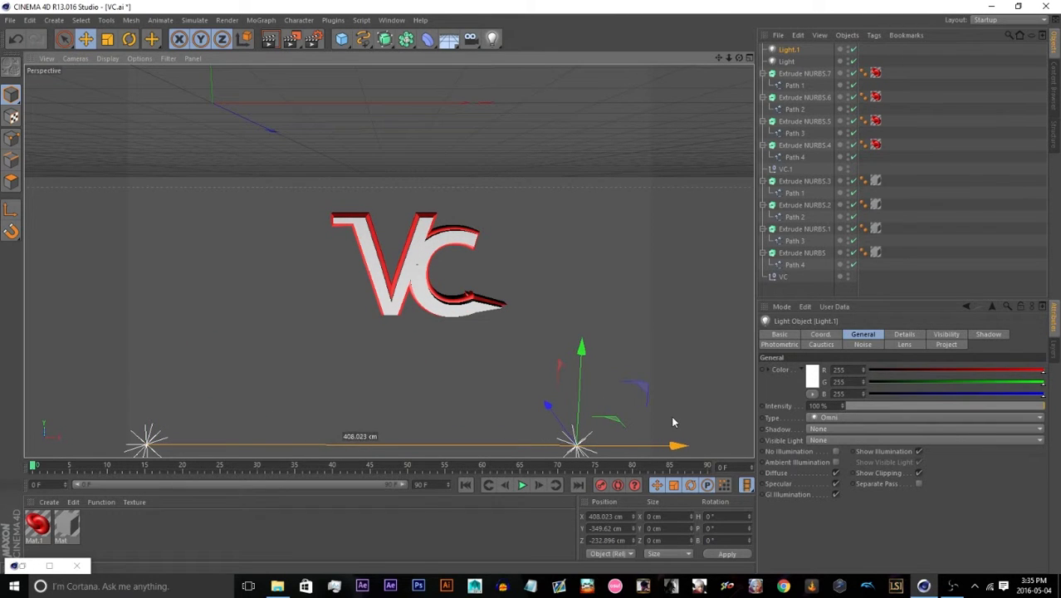
left_click(266, 46)
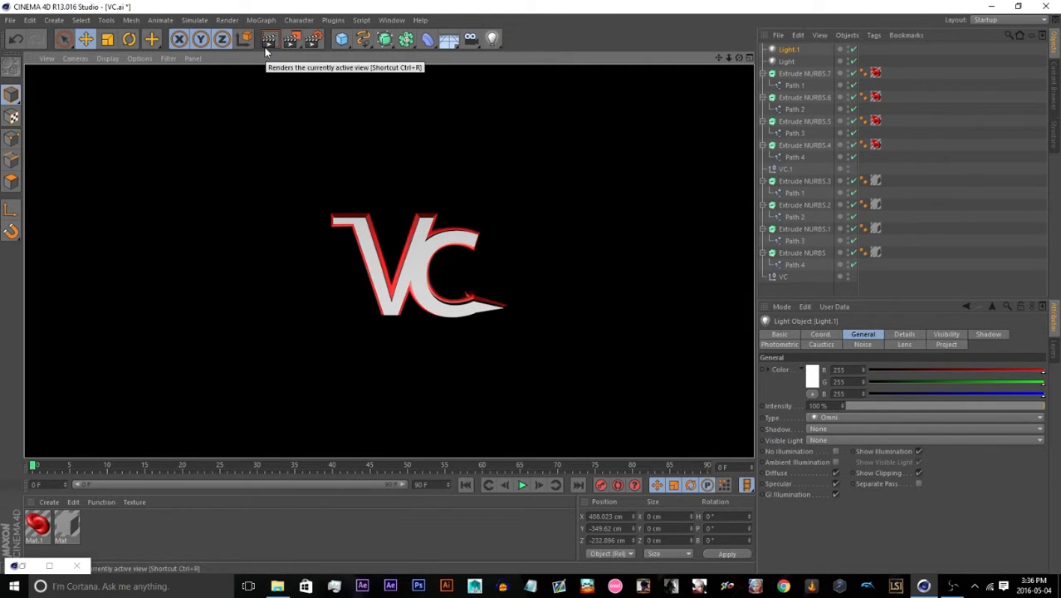
key("ctrl+z")
Move Light.1 to about X 203, Y -268, Z -145 cm and Light to about X 361, Z 81 cm, with a test render
left_click_drag(158, 329, 369, 312)
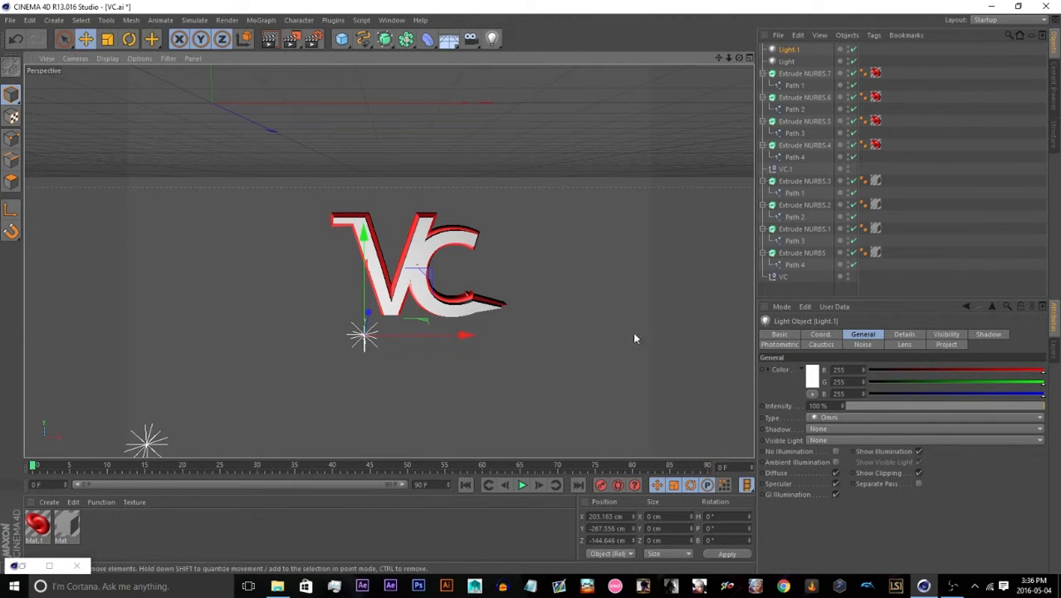
left_click(786, 63)
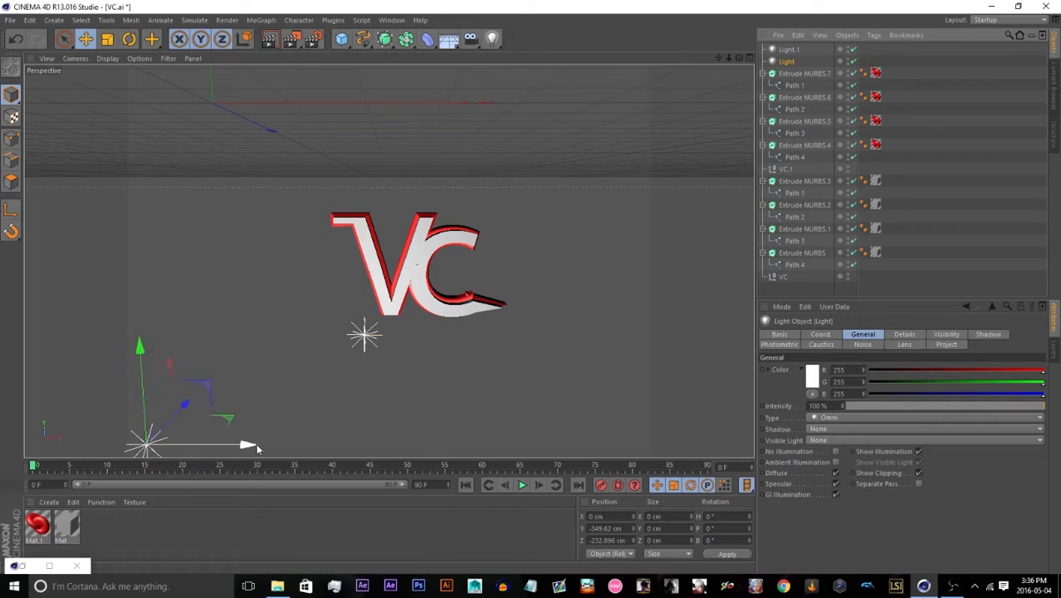
left_click_drag(257, 445, 661, 354)
left_click_drag(504, 402, 474, 336)
left_click(268, 39)
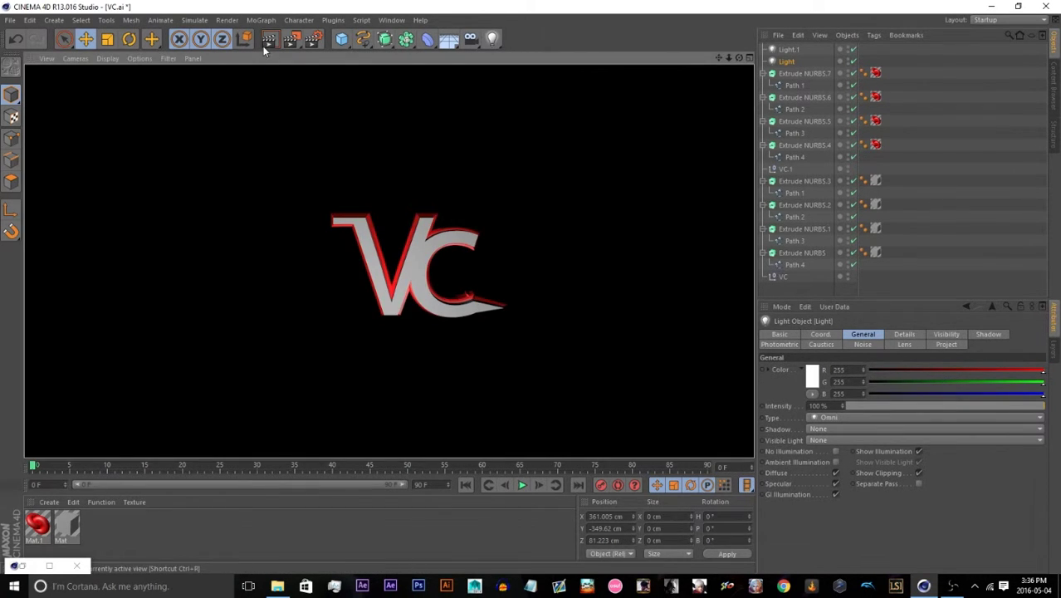
Disable both lights, shift them along X to about 990 cm, clear of the logo, and render a closer view
left_click(713, 139)
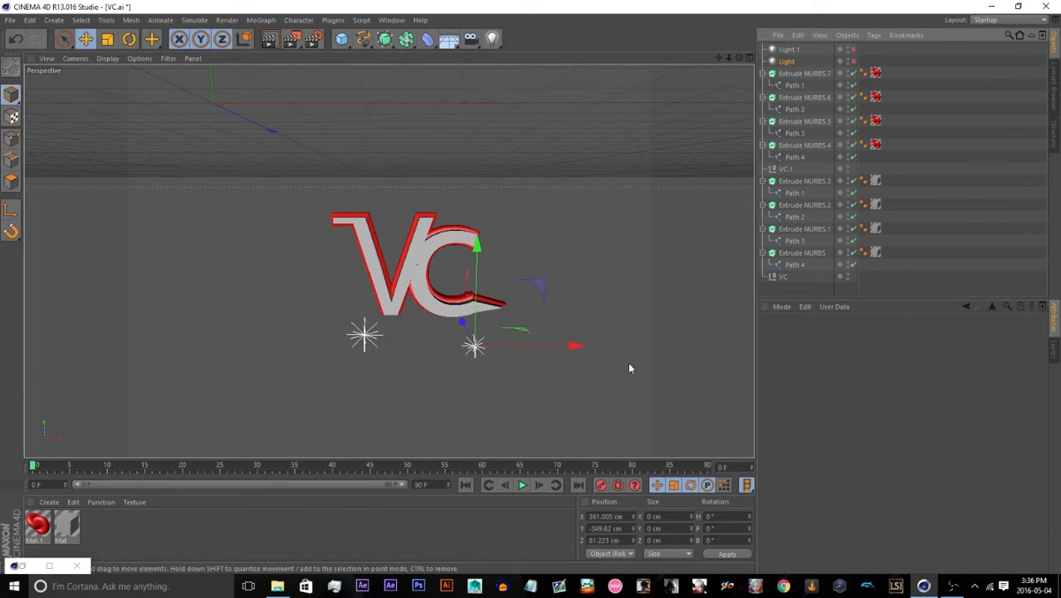
left_click_drag(573, 357, 704, 353)
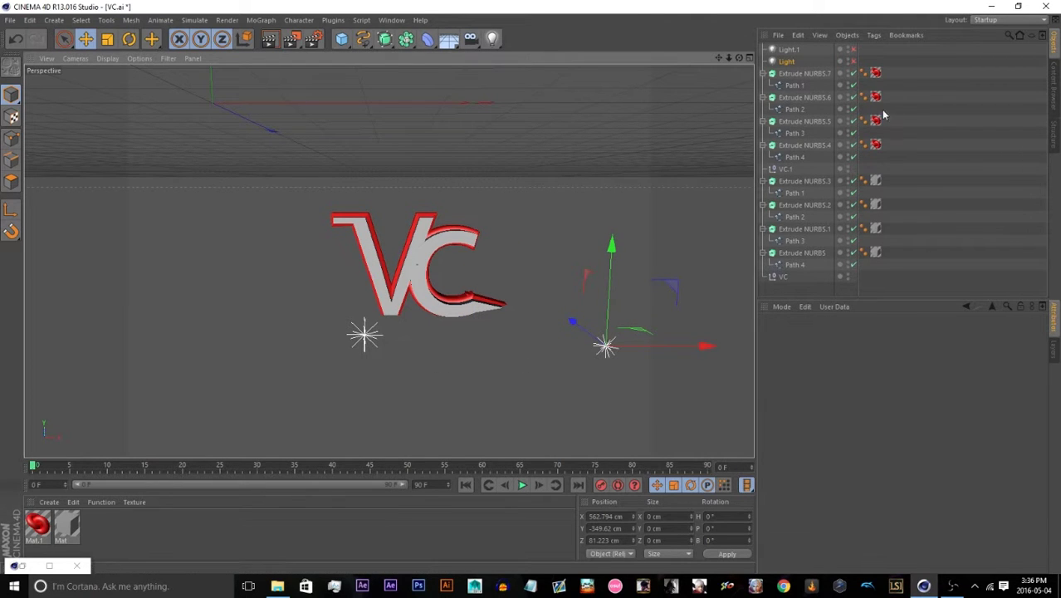
left_click_drag(867, 48, 783, 63)
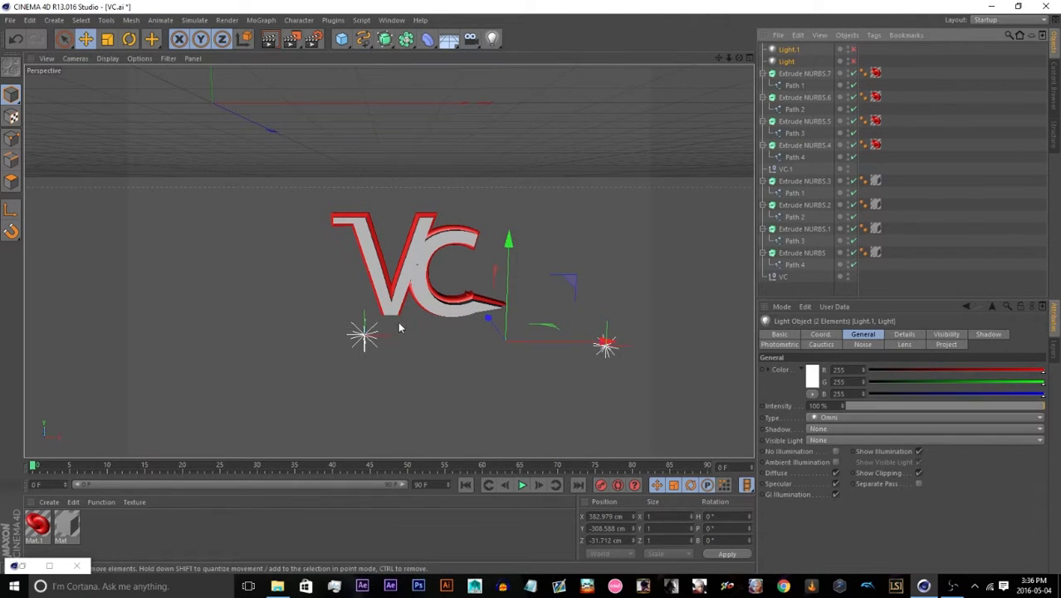
left_click_drag(601, 343, 1005, 342)
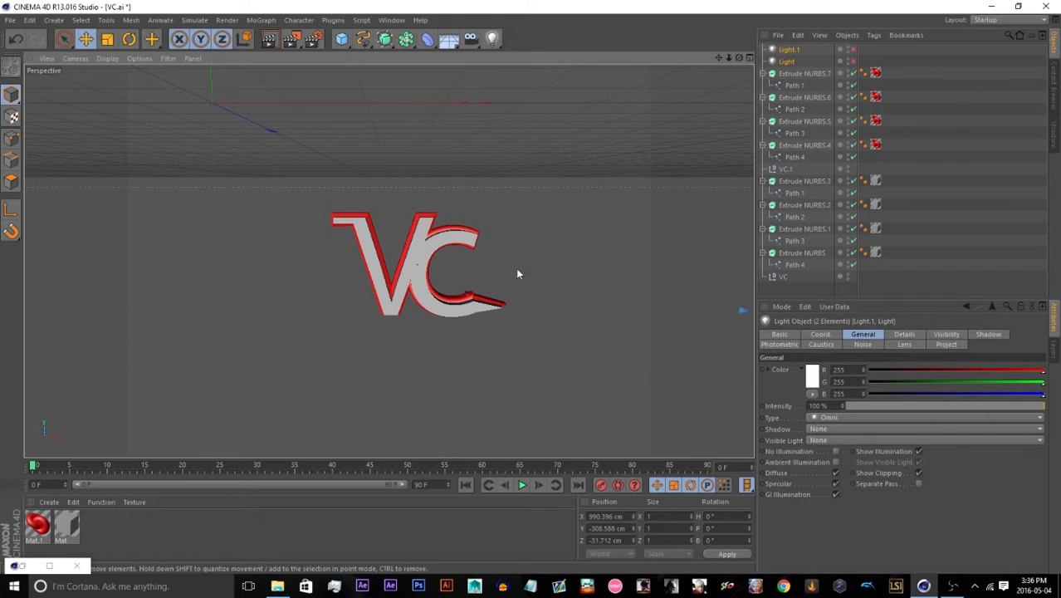
left_click_drag(729, 58, 780, 59)
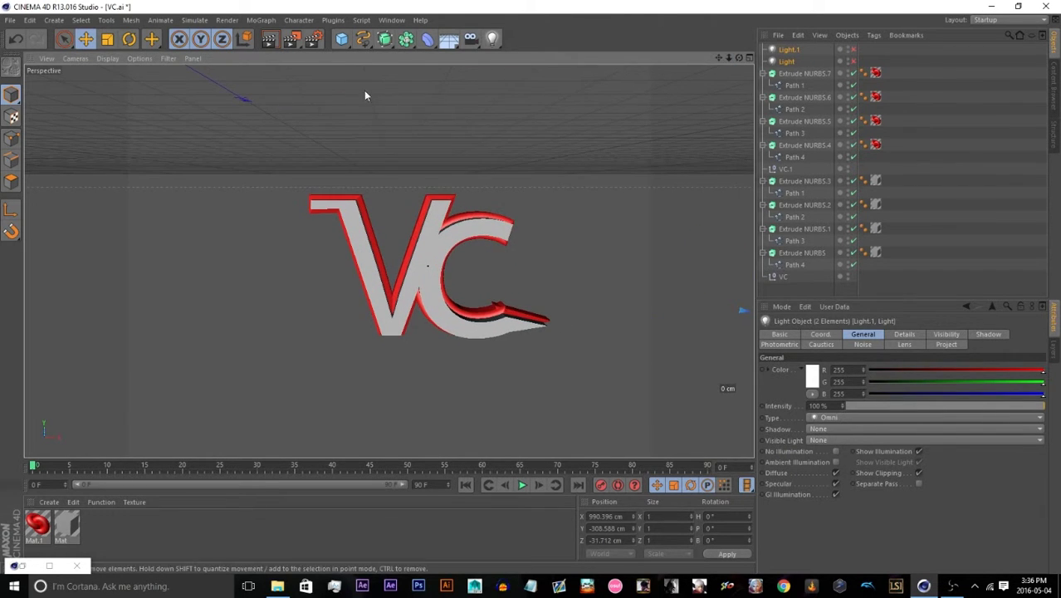
left_click(274, 43)
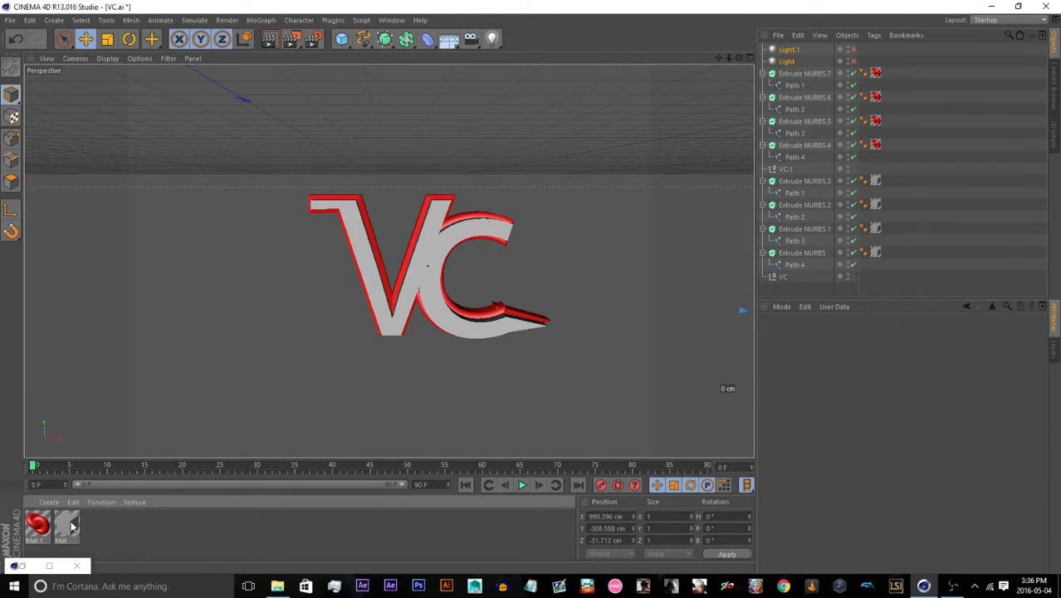
Set the colour of the front-layer material Mat to a darker grey, RGB 119, 119, 119
double_click(67, 525)
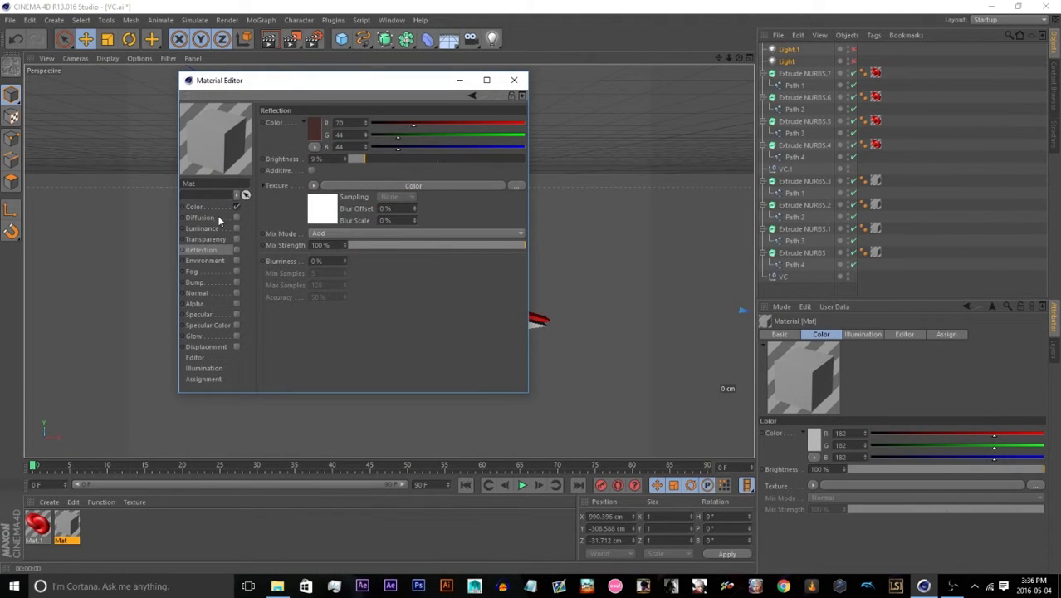
left_click(216, 207)
left_click(313, 129)
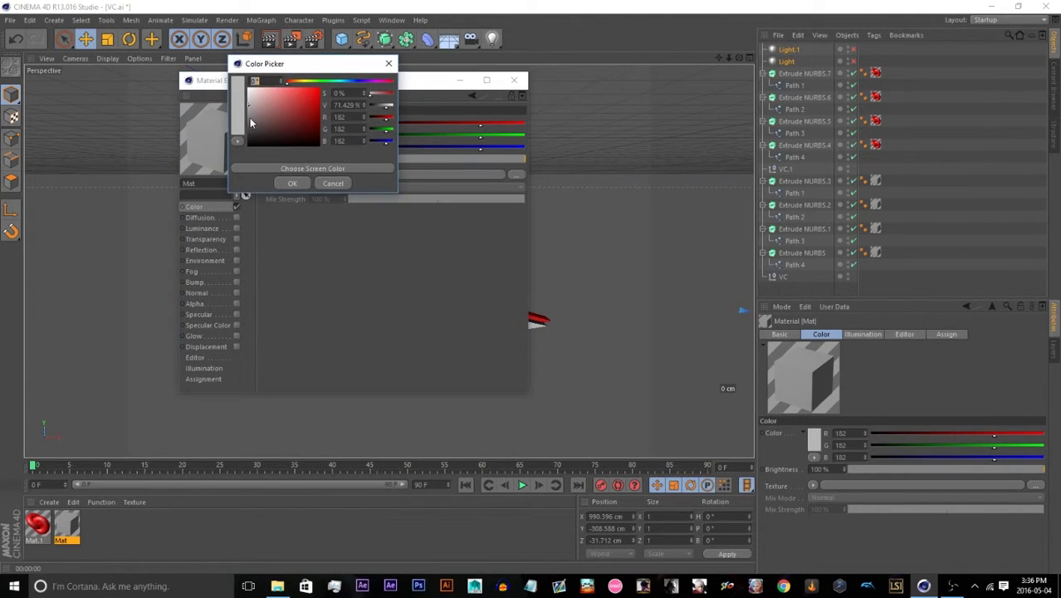
left_click(290, 182)
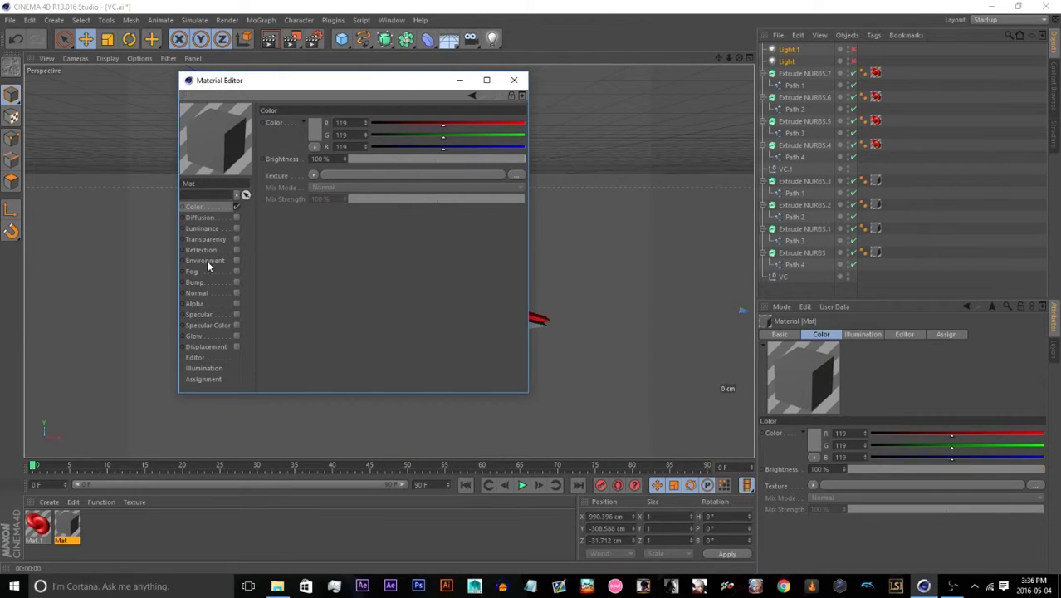
Enable Reflection on Mat with 100% brightness and set its reflection texture colour to grey, RGB 171, 171, 171
left_click(237, 250)
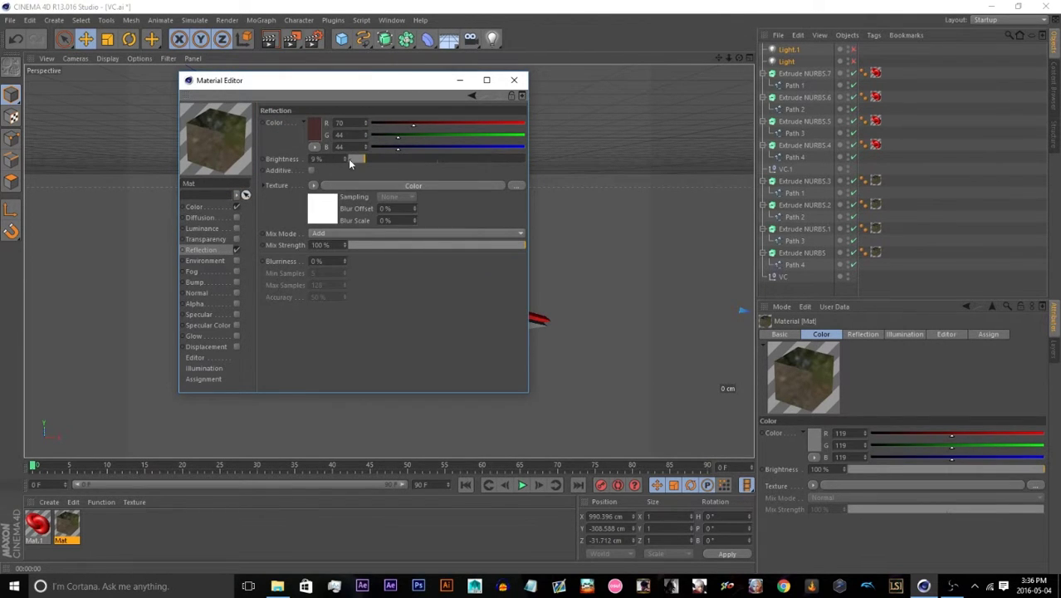
left_click_drag(348, 158, 461, 160)
left_click(324, 211)
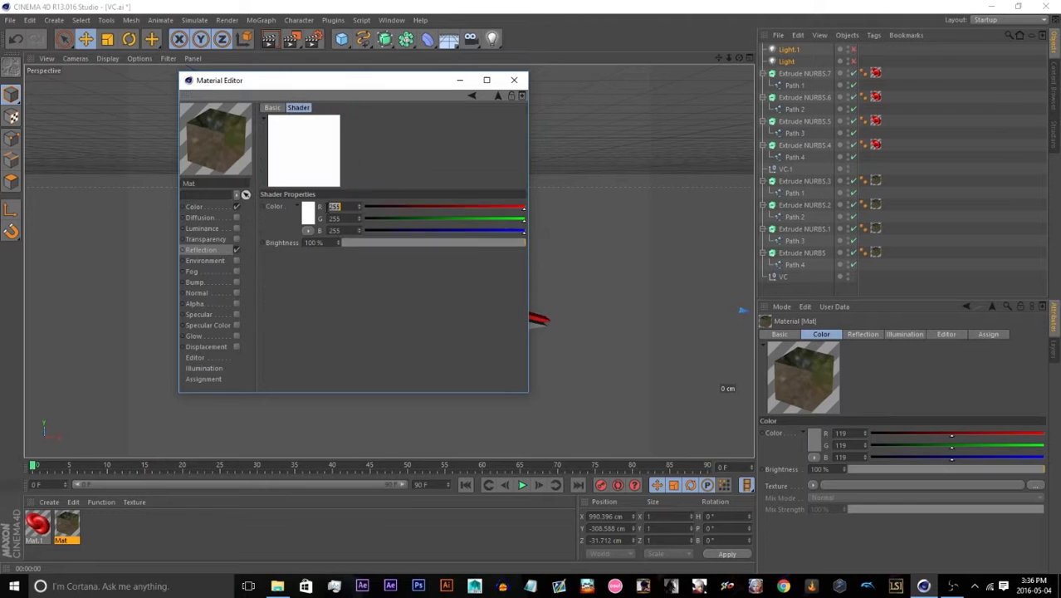
left_click(307, 214)
left_click_drag(307, 211, 240, 193)
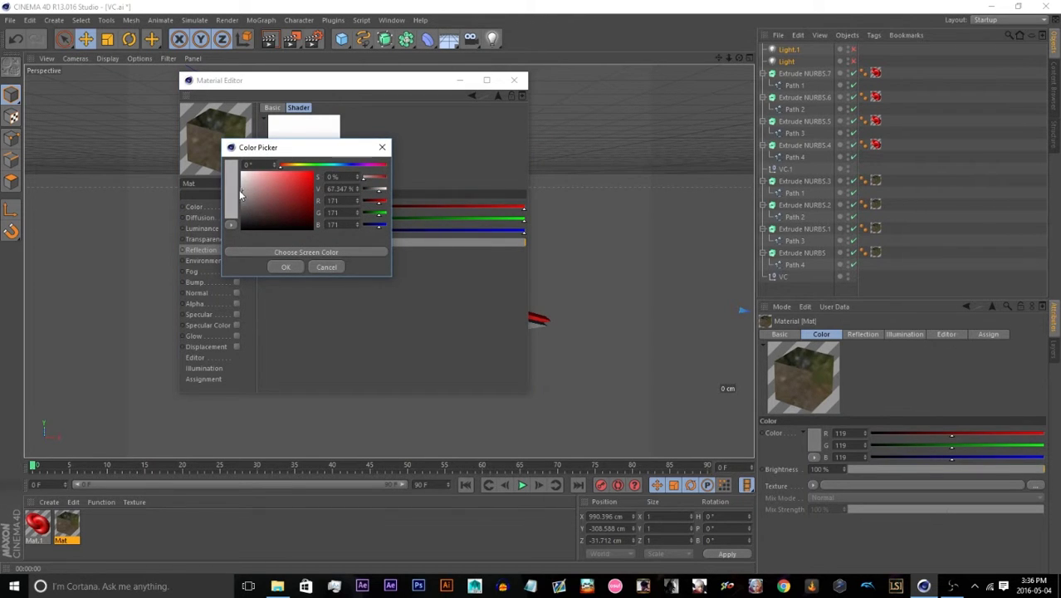
left_click(282, 267)
Set Mat's reflection colour to light grey, RGB 187, 187, 187, and render the active view
left_click(211, 249)
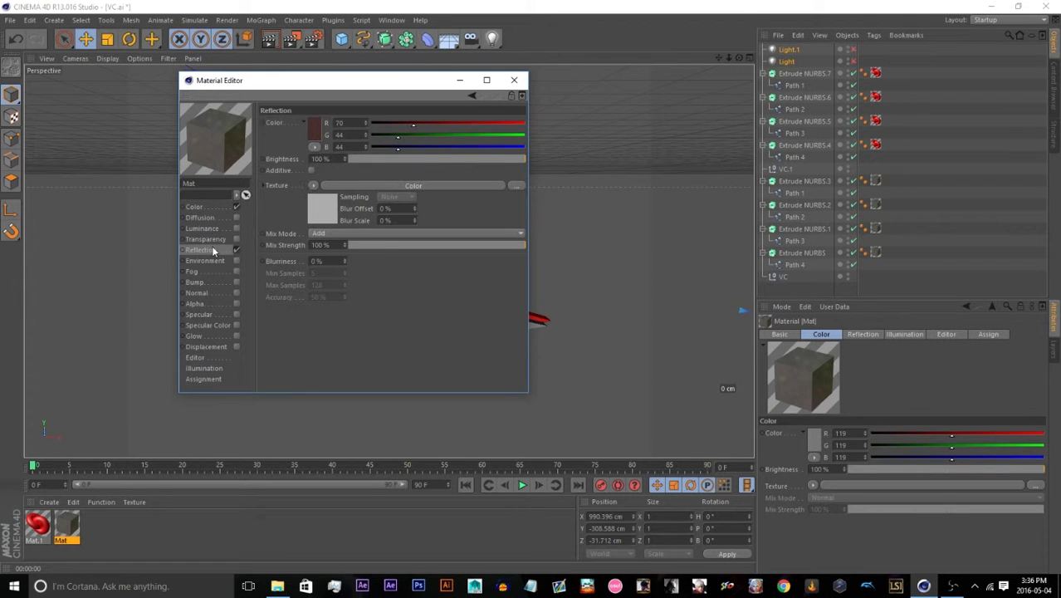
left_click(314, 129)
left_click_drag(256, 134, 245, 108)
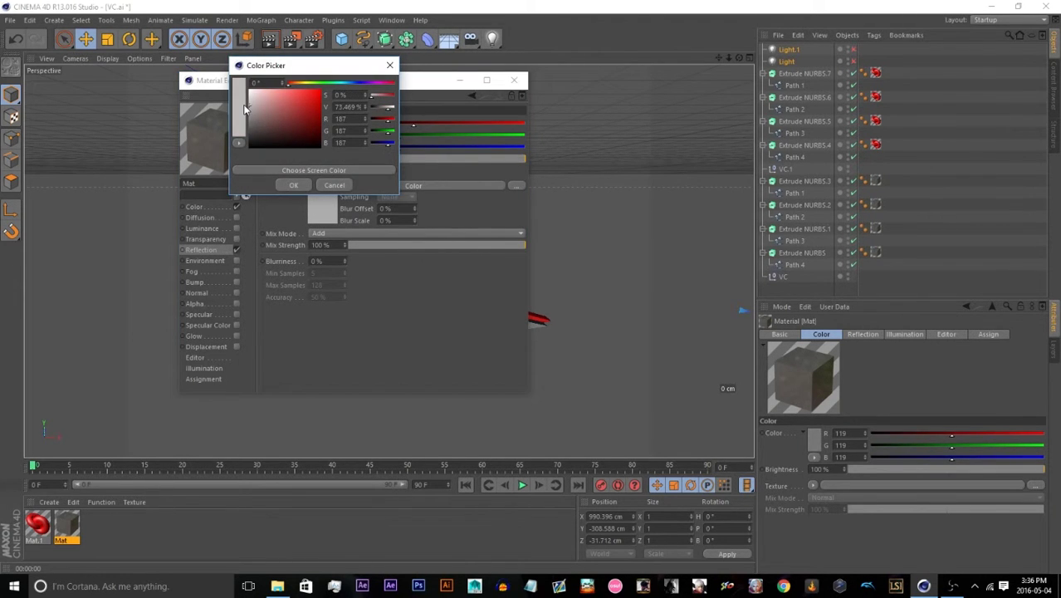
left_click(283, 188)
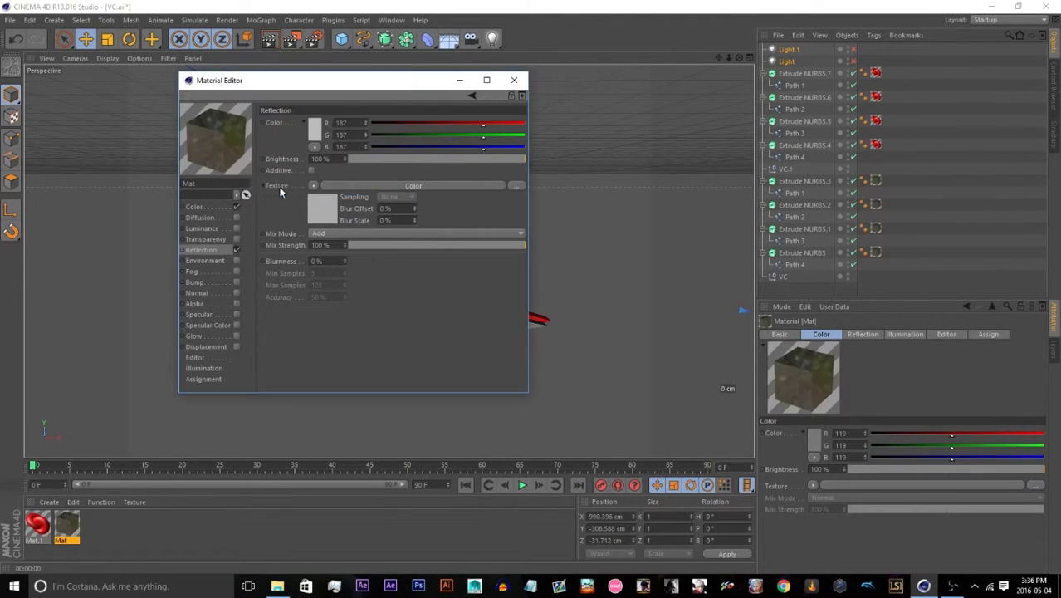
left_click(460, 79)
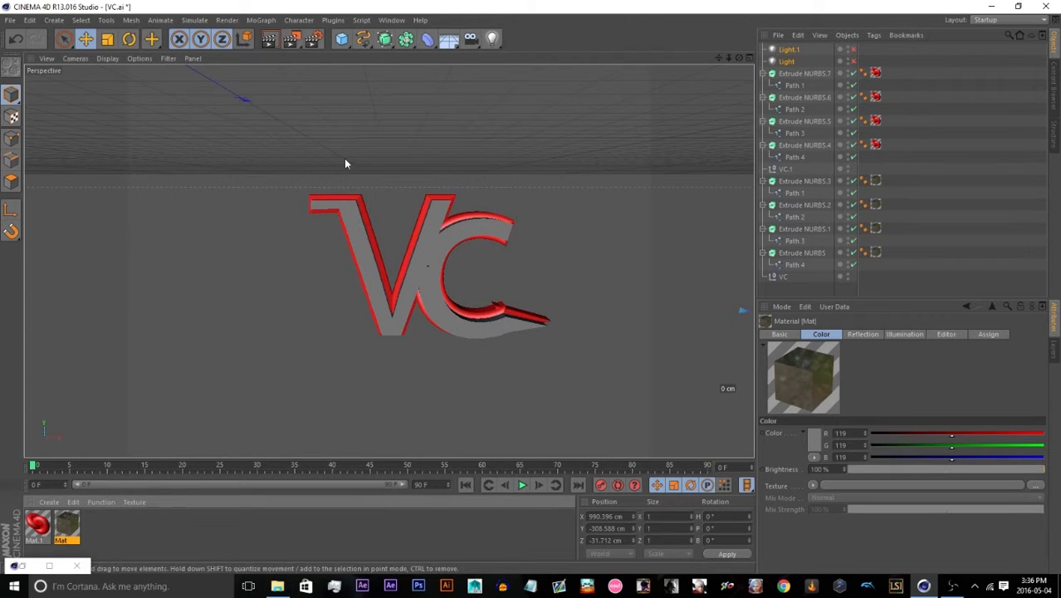
left_click(269, 38)
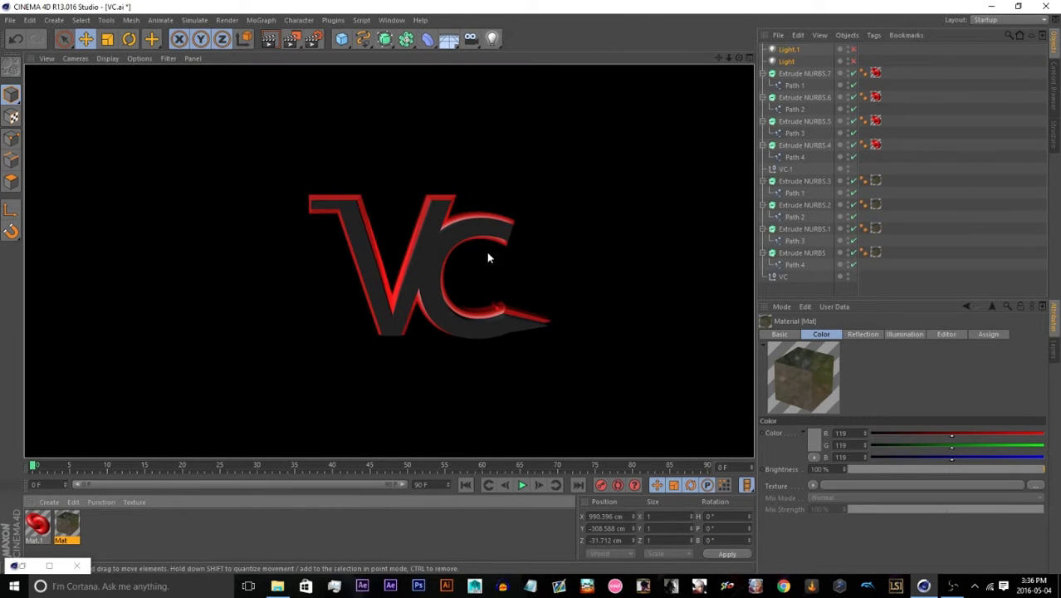
Change the base colour of the red material Mat.1 to blue, RGB 33, 50, 239
left_click(371, 532)
left_click(30, 529)
double_click(34, 528)
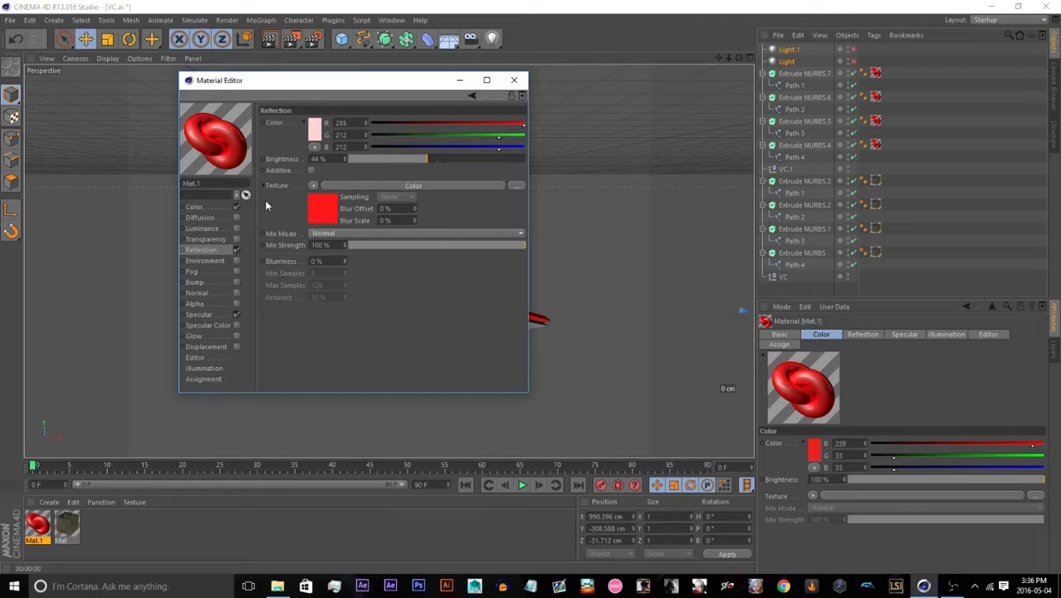
left_click(317, 129)
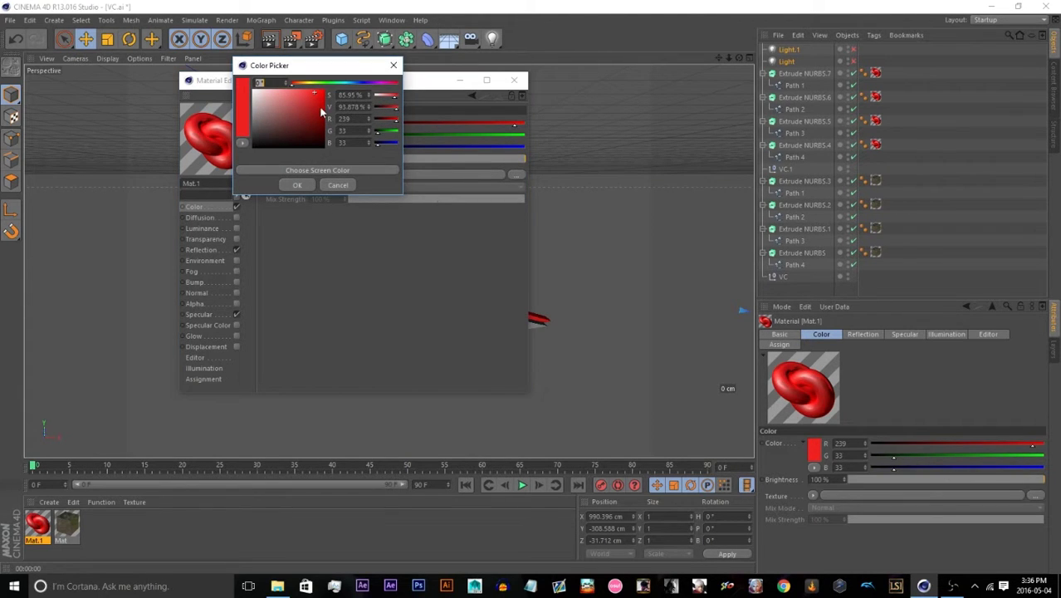
left_click(363, 83)
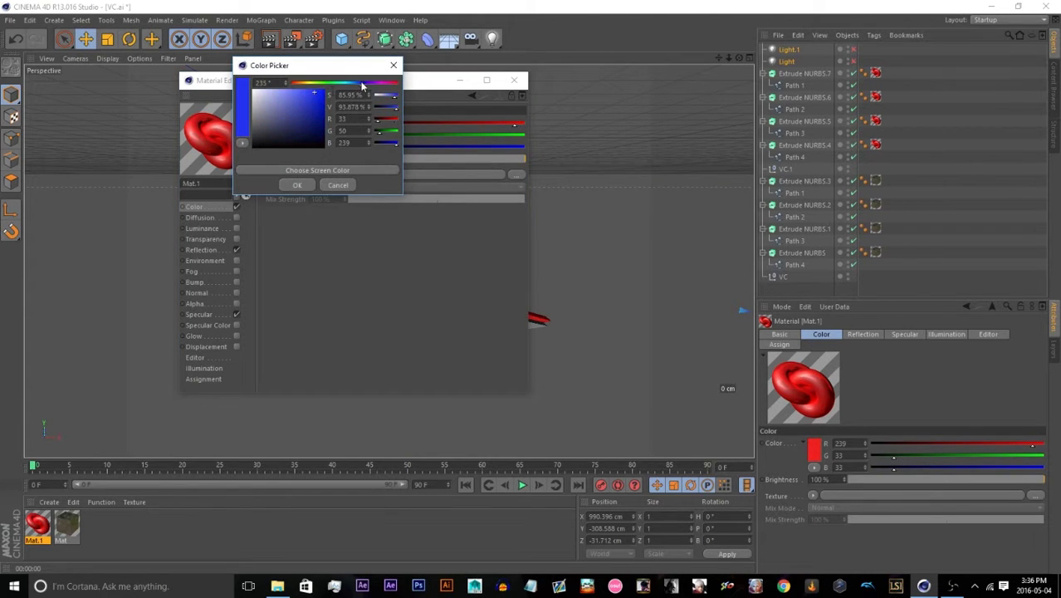
left_click(296, 184)
left_click(201, 249)
left_click(318, 215)
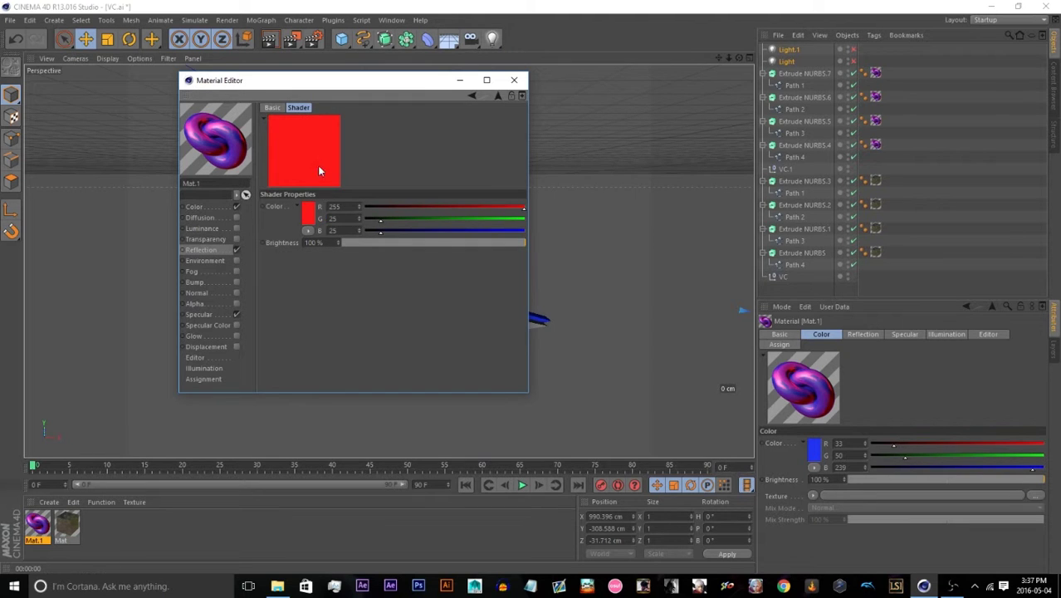
left_click(309, 213)
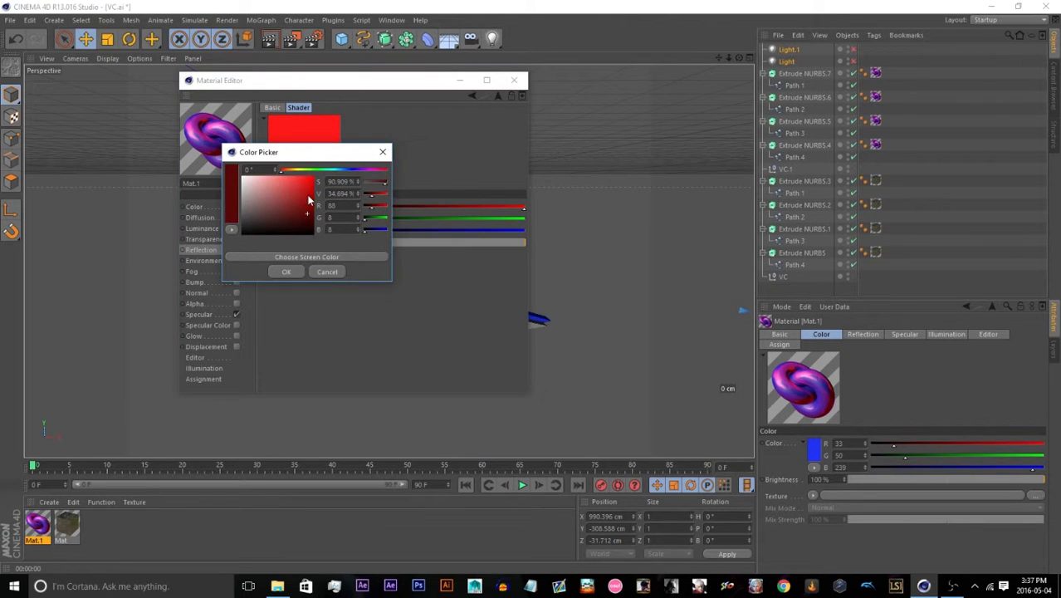
left_click(327, 271)
Render the active view to check the logo with the blue back layer
left_click(458, 80)
left_click(268, 38)
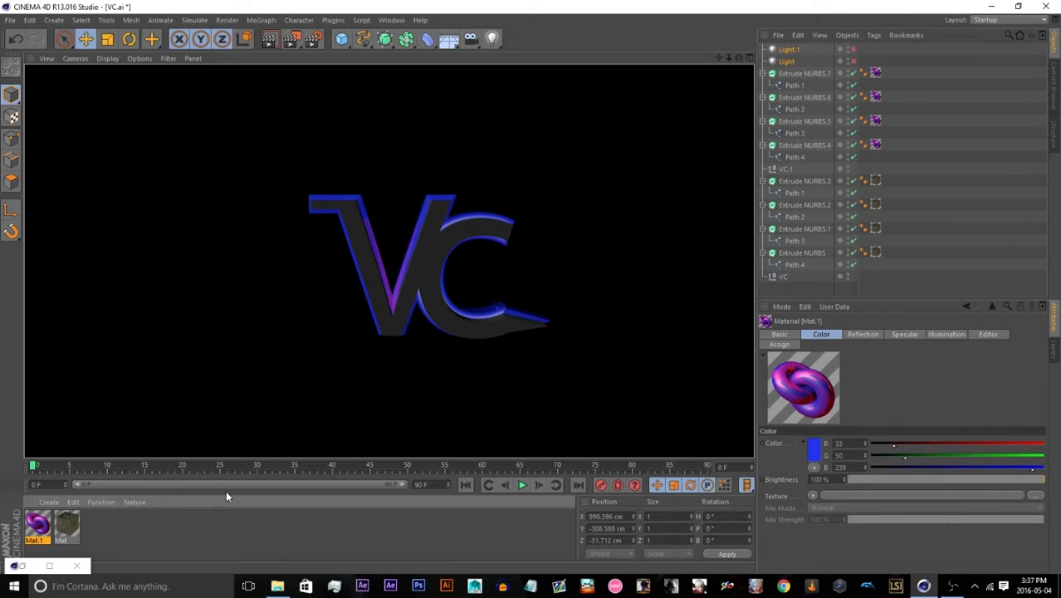
Set the reflection colour of Mat.1 to pale blue, RGB 212, 231, 255
double_click(41, 528)
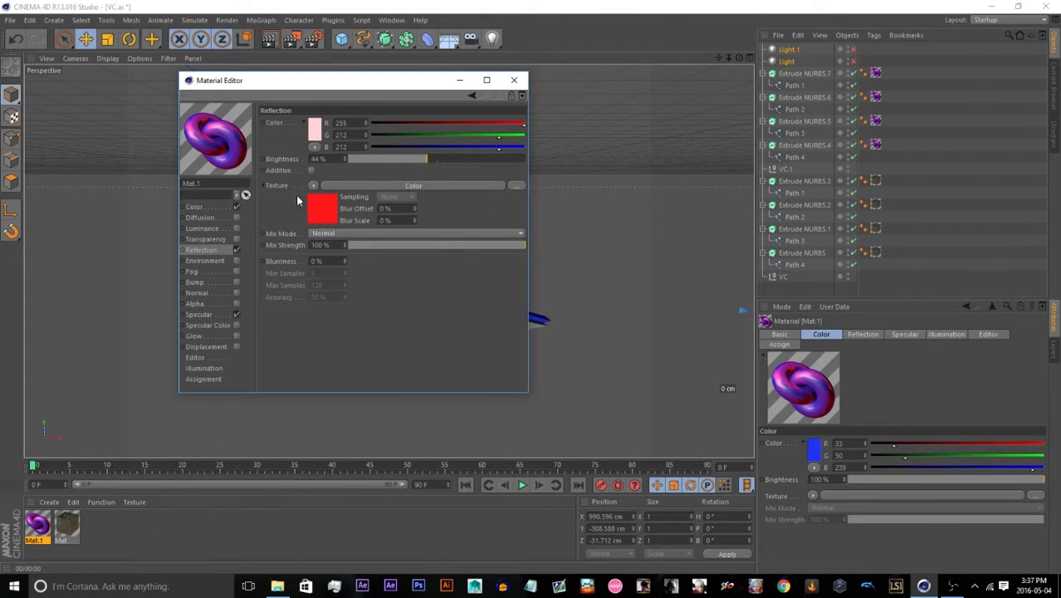
left_click(312, 147)
left_click(345, 94)
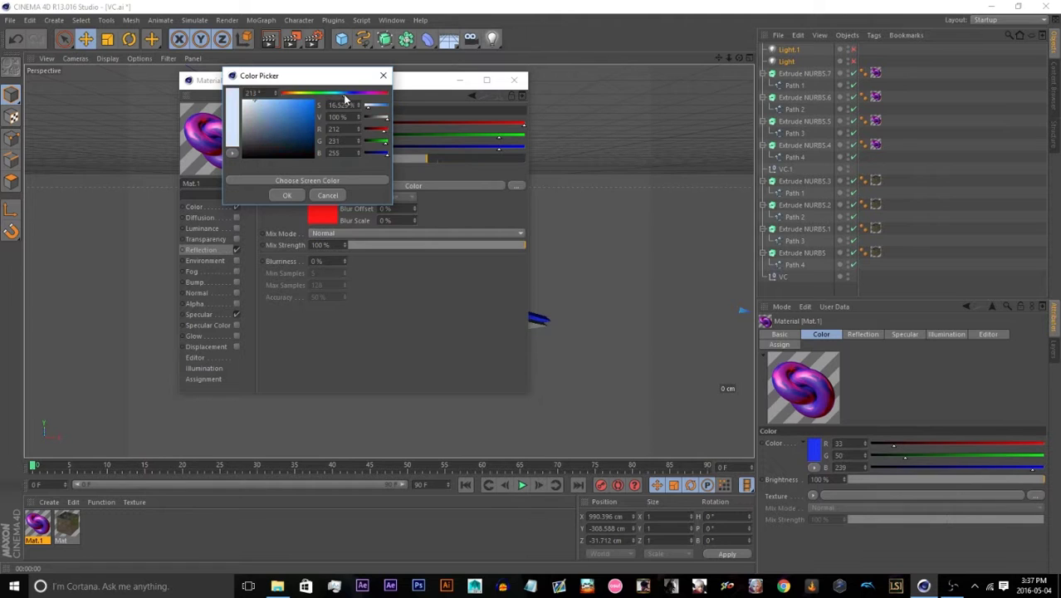
left_click(286, 195)
Recolour the red shader in Mat.1's reflection texture to blue and render the active view
left_click(322, 214)
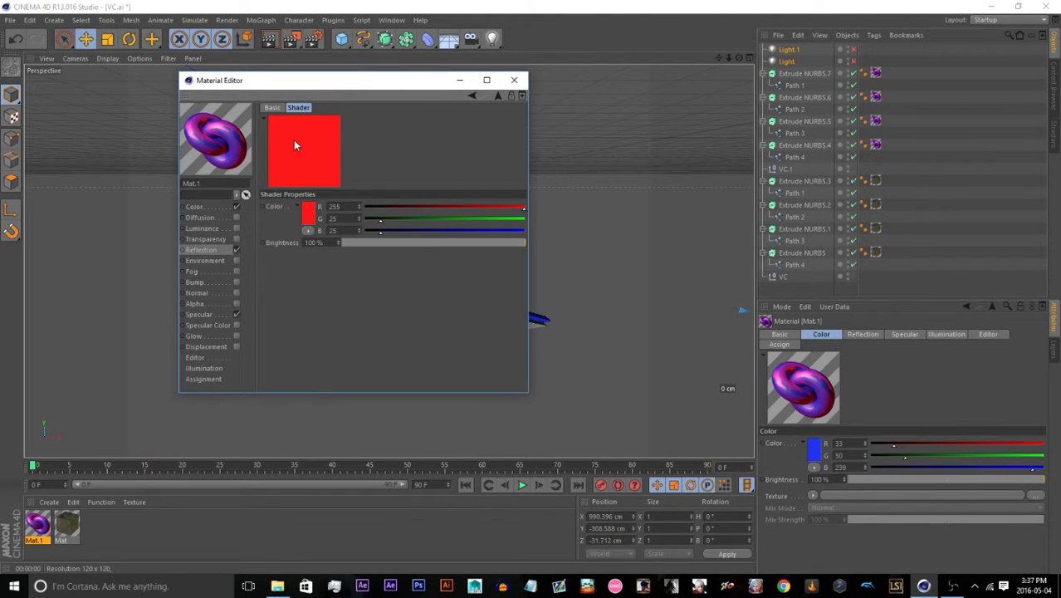
left_click(309, 216)
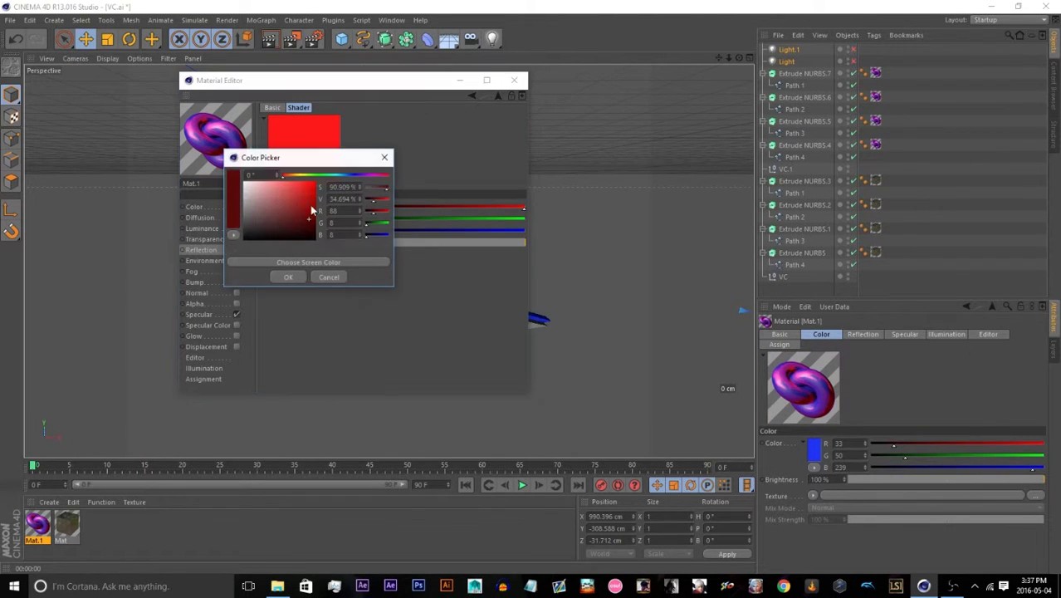
left_click(350, 176)
left_click(288, 277)
left_click(460, 80)
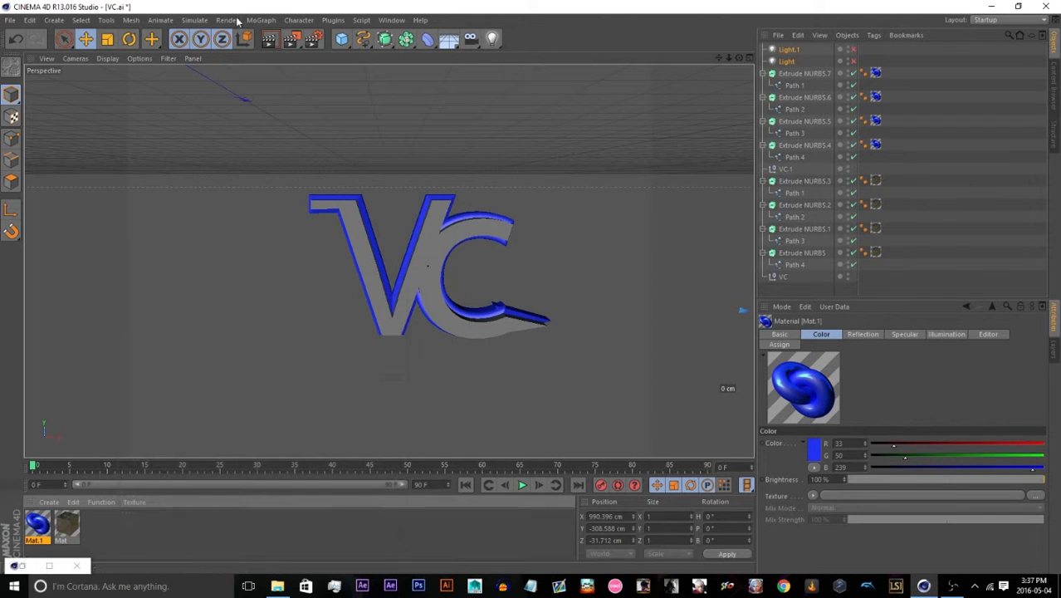
left_click(280, 41)
left_click(350, 337)
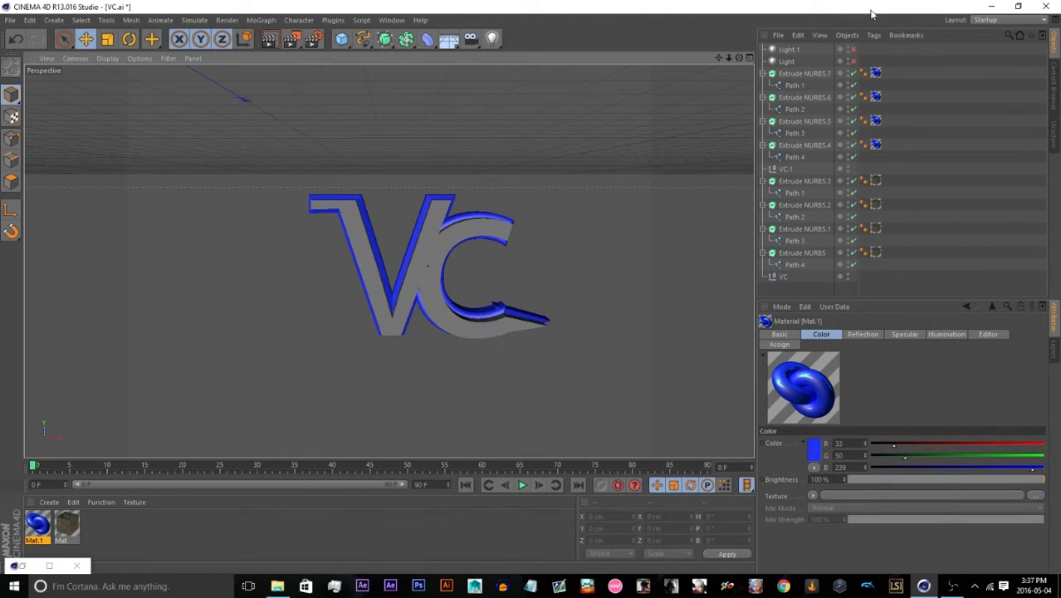
Set the render output size to 1280 by 720 pixels
left_click(313, 44)
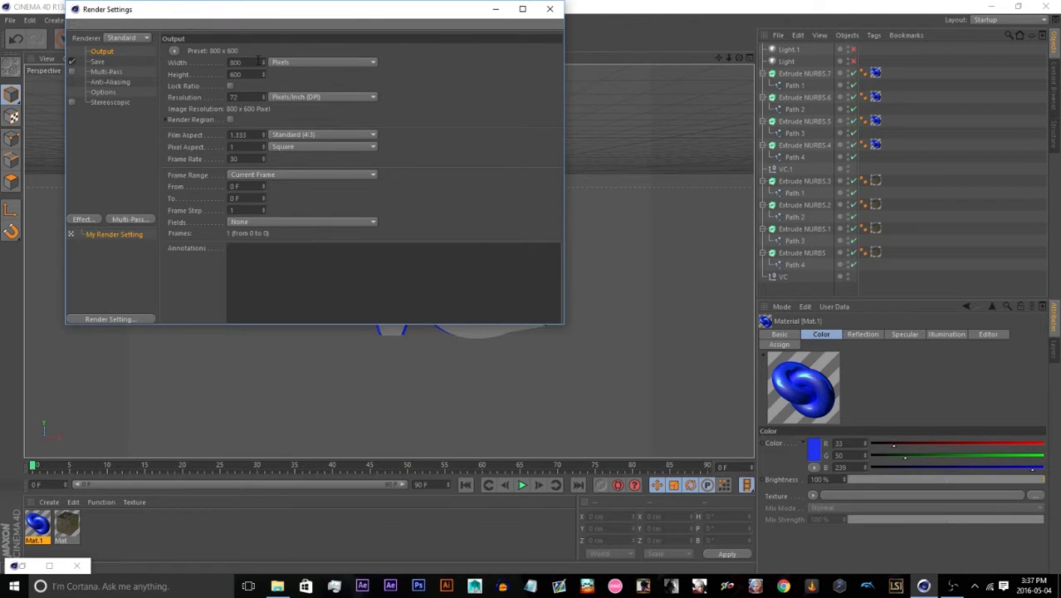
left_click(346, 85)
left_click(241, 63)
type("1280")
key("Return")
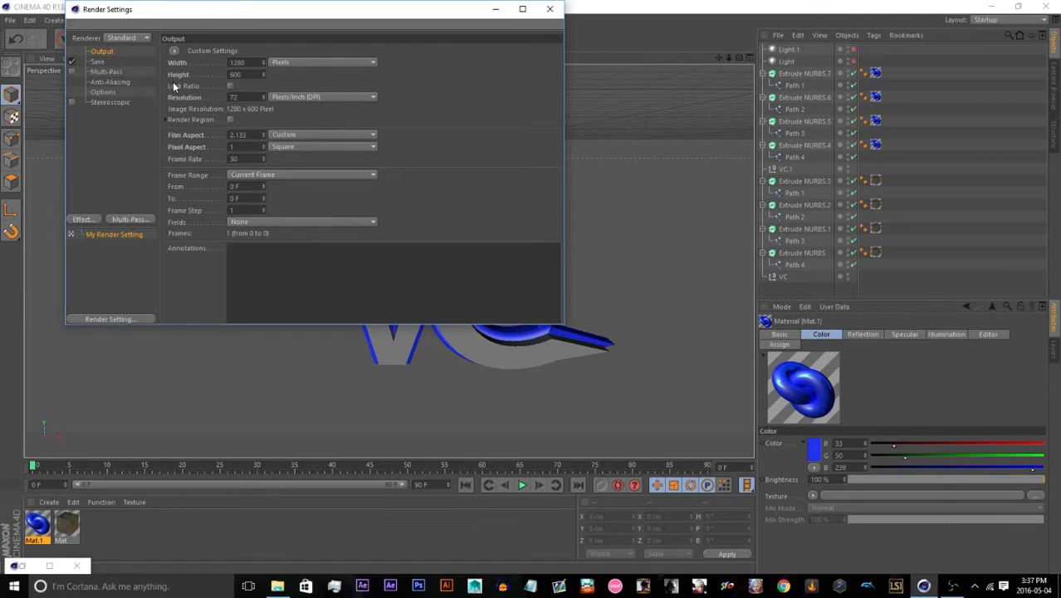
left_click(242, 74)
type("720")
key("Return")
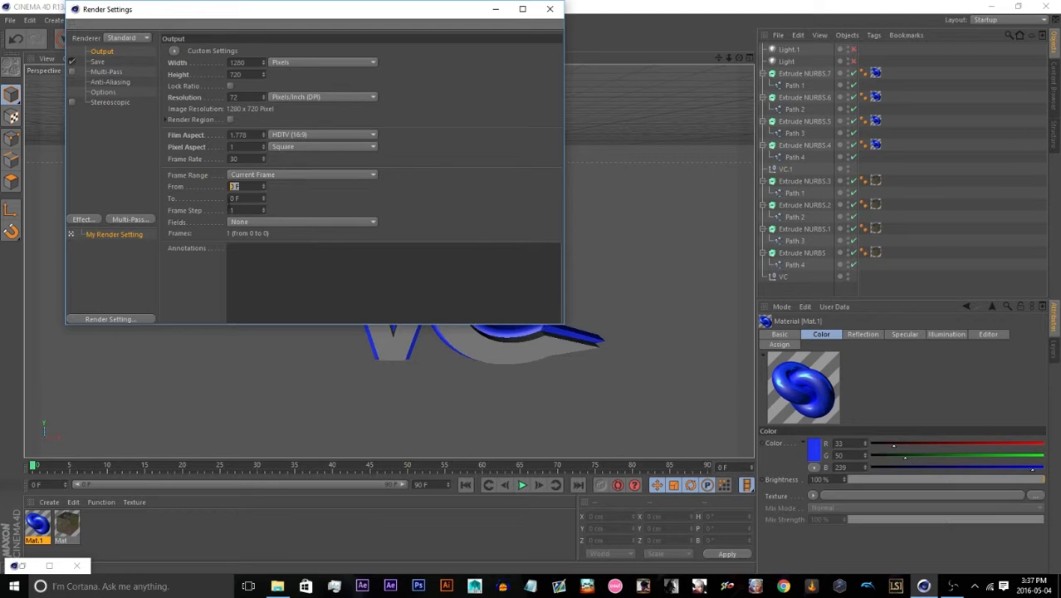
left_click(288, 201)
Set the rendered image format to PNG and its save location to the Desktop with the file name vc
left_click(97, 61)
left_click(300, 84)
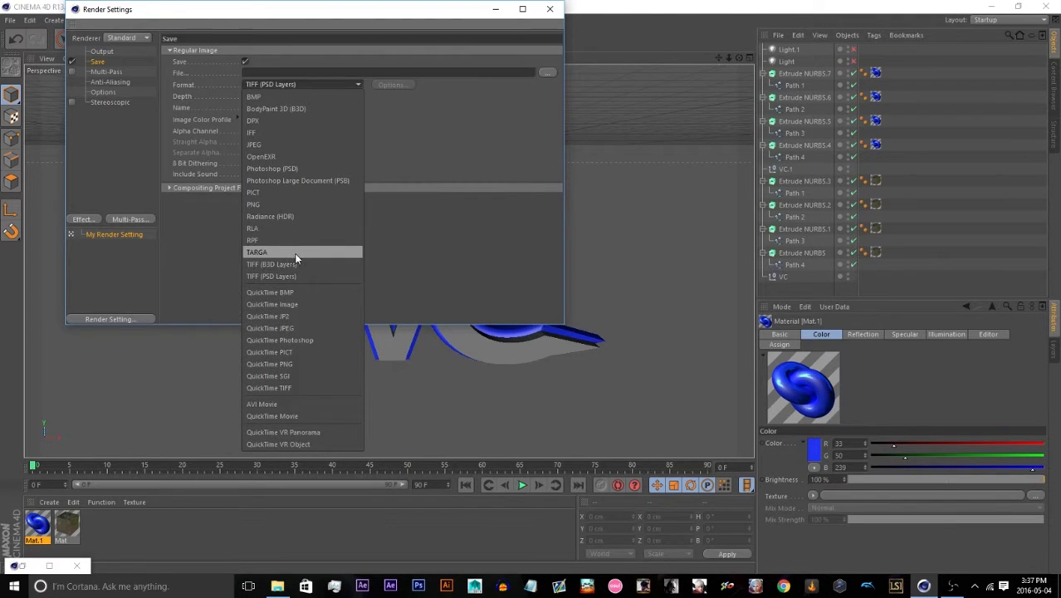
left_click(301, 204)
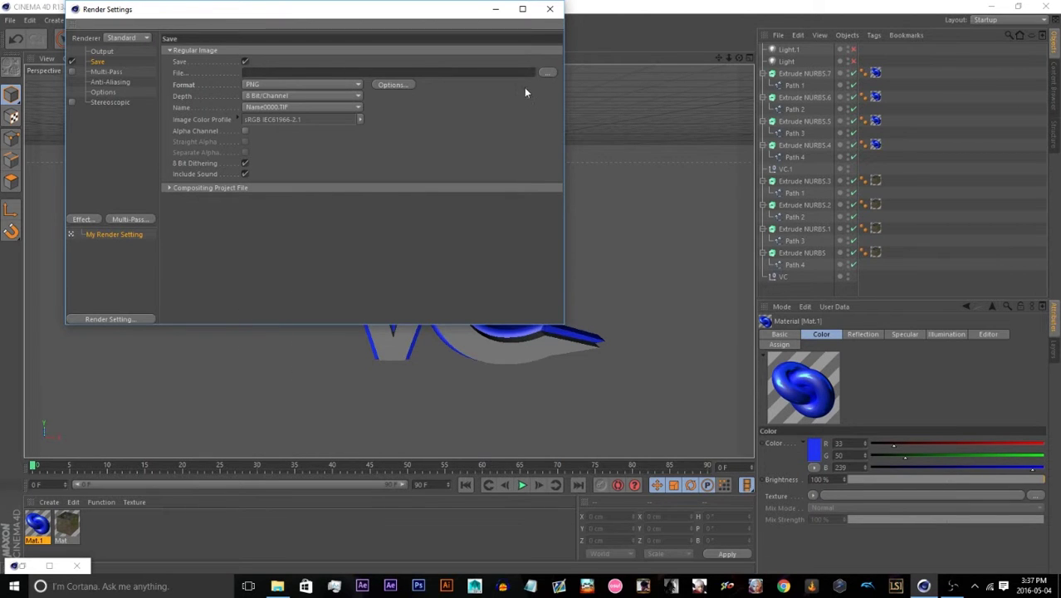
left_click(547, 73)
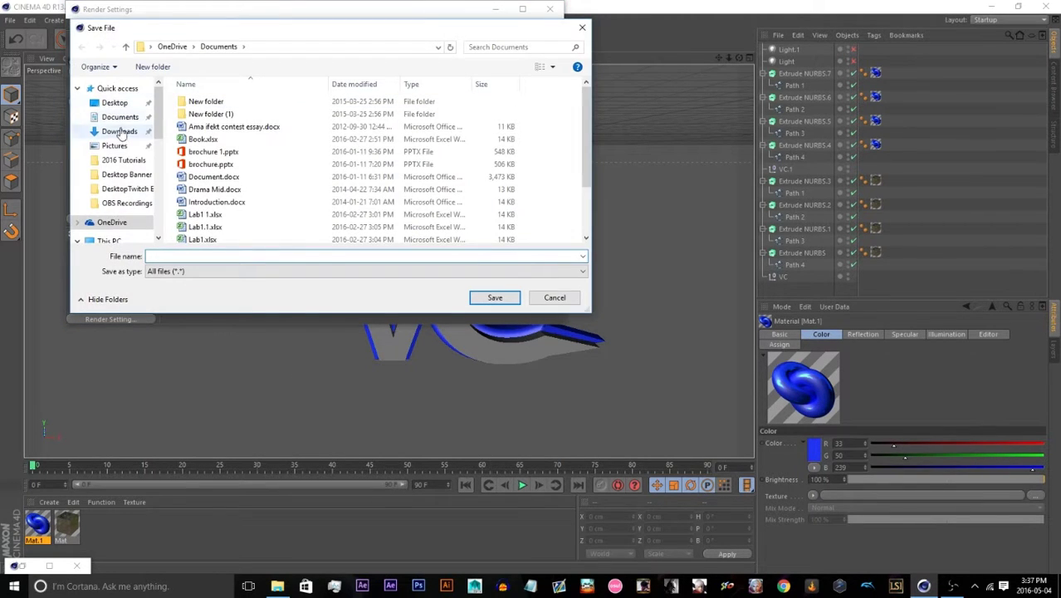
scroll(121, 163, "down", 3)
left_click(115, 208)
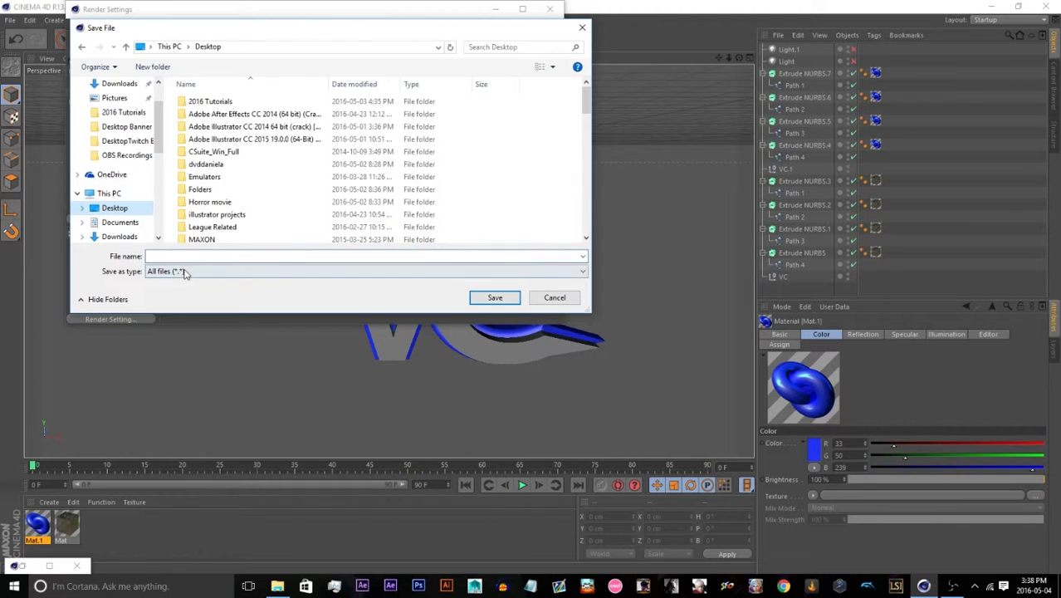
left_click(183, 257)
type("vc")
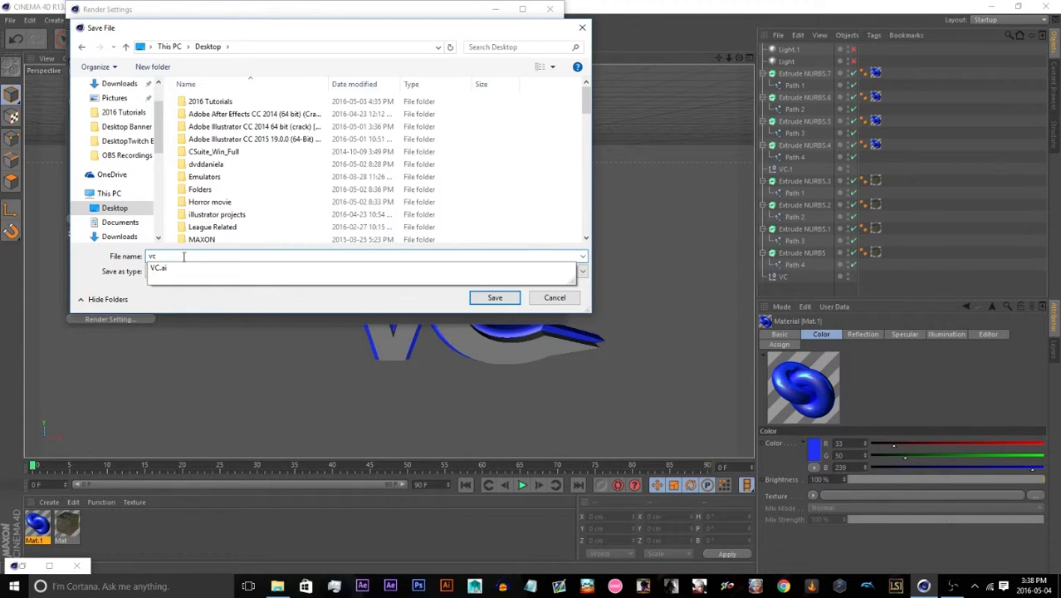
key("Return")
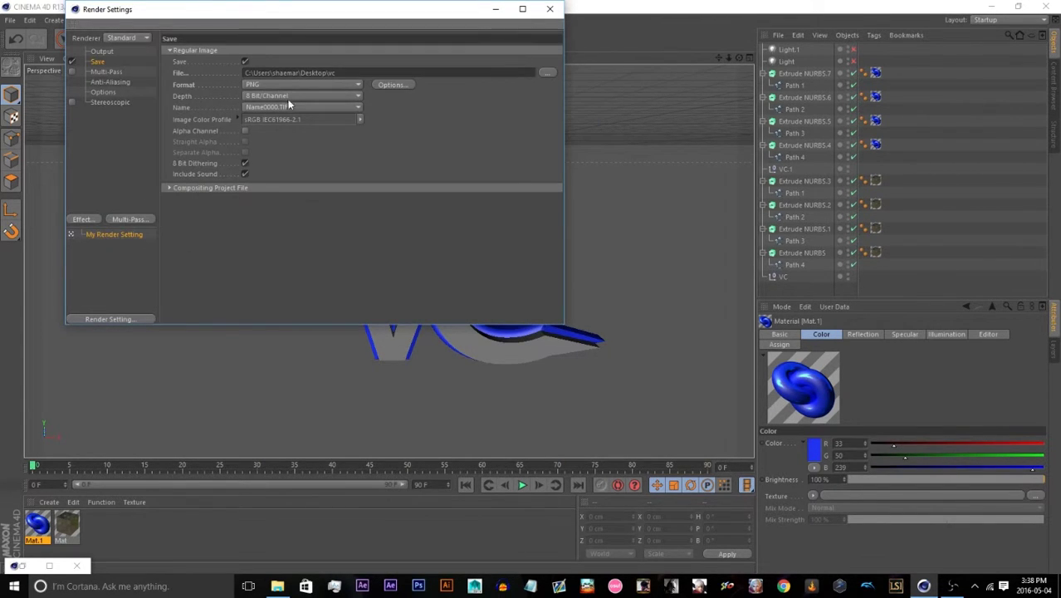
Enable the alpha channel for the saved image and set its depth to 16 Bit/Channel
left_click(244, 130)
left_click(280, 97)
left_click(273, 122)
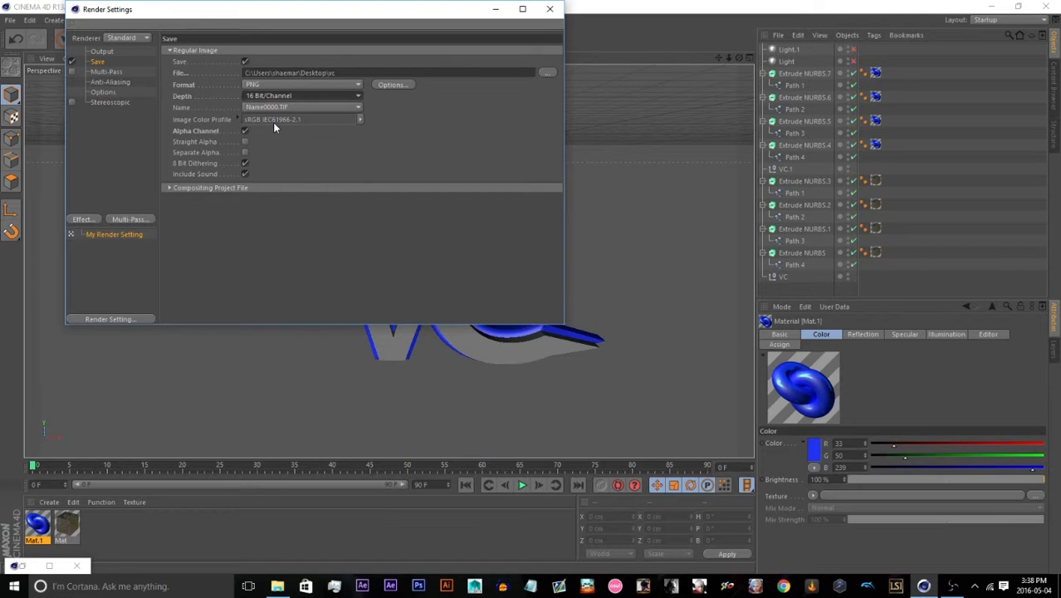
Set the render anti-aliasing to Best with a minimum level of 1x1 and close the render settings
left_click(109, 82)
left_click(277, 50)
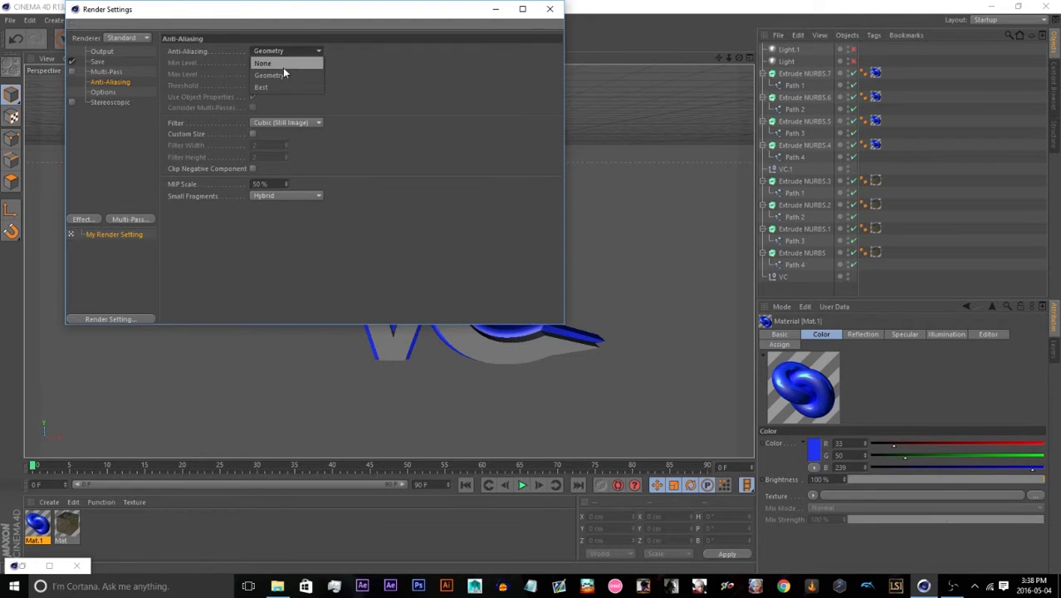
left_click(281, 85)
left_click(272, 63)
left_click(271, 83)
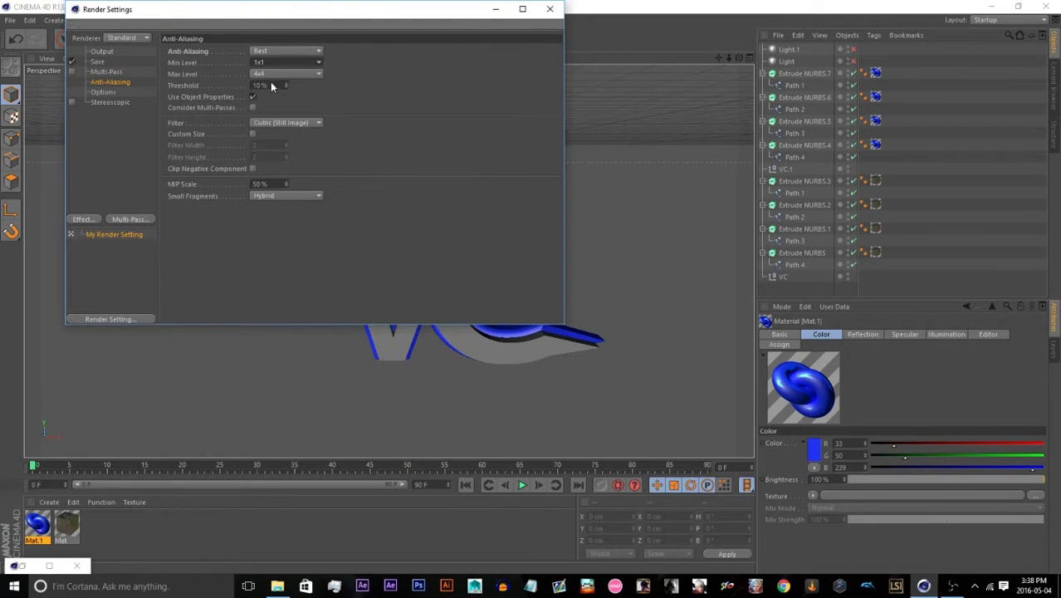
left_click(130, 161)
left_click(556, 13)
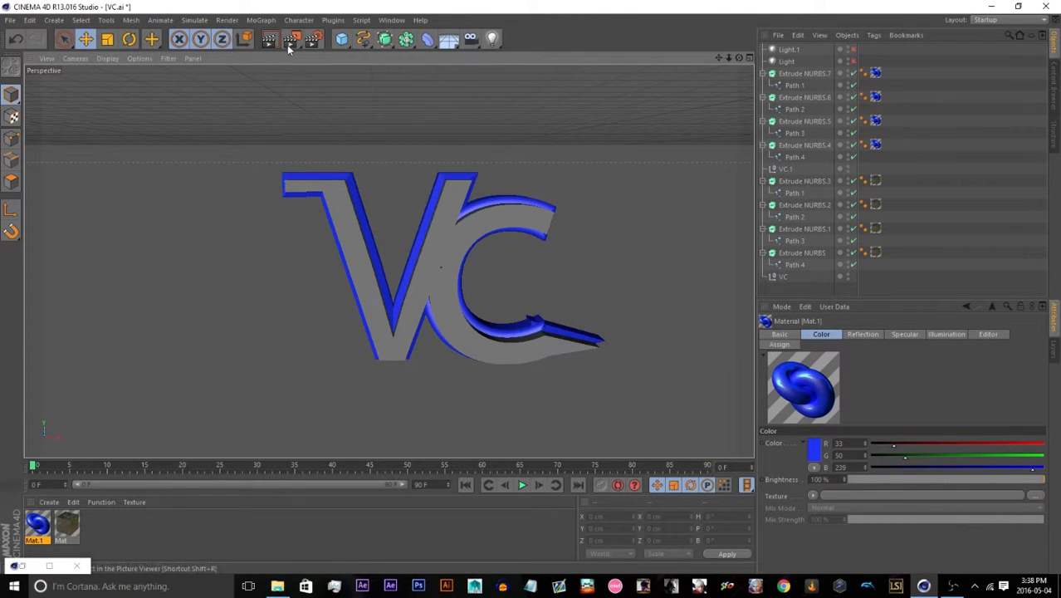
Render the VC logo to the Picture Viewer and bring the whole logo into view there
left_click(289, 44)
left_click(278, 65)
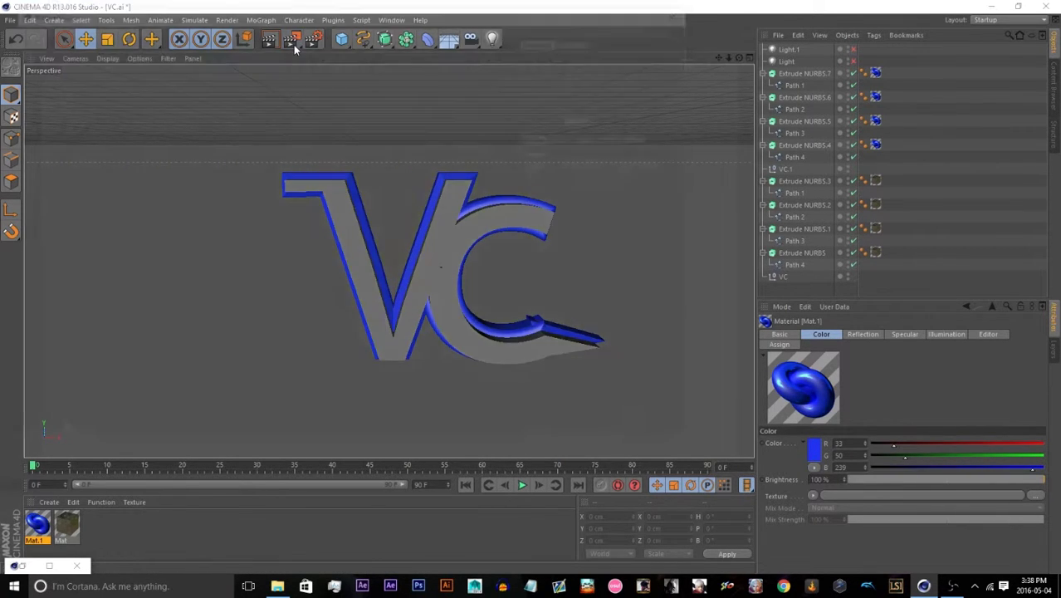
left_click(293, 43)
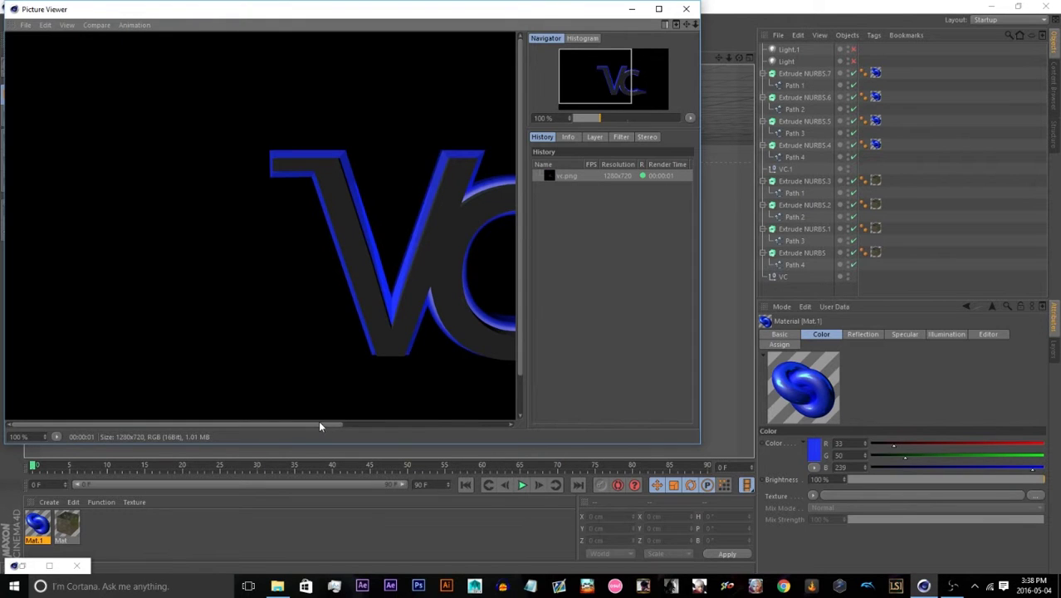
left_click_drag(318, 423, 436, 392)
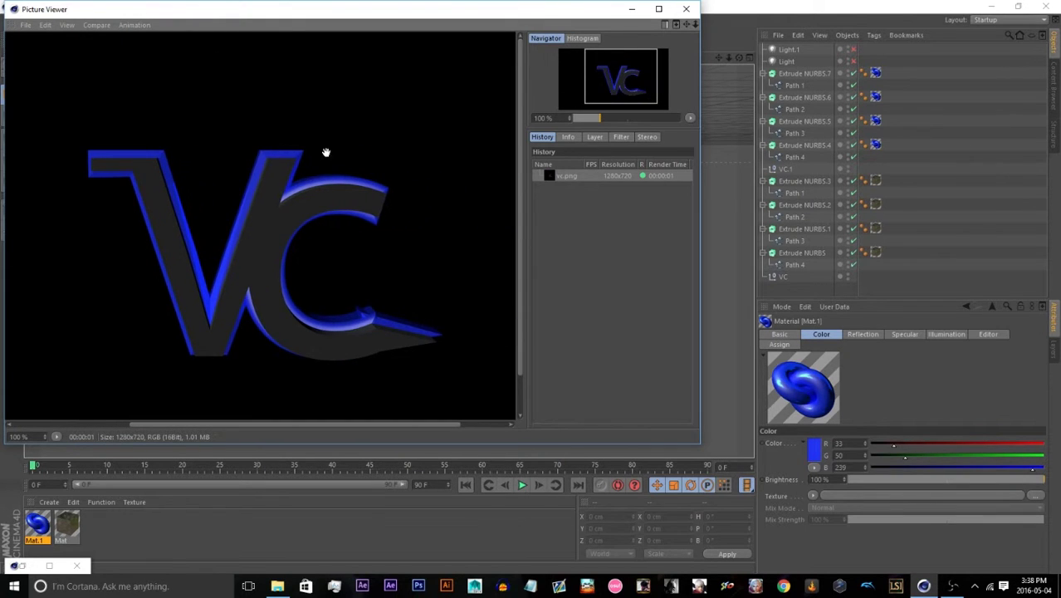
Switch to the Desktop, open the saved vc.png in Photos to check the render, and close it
left_click(630, 10)
left_click(993, 6)
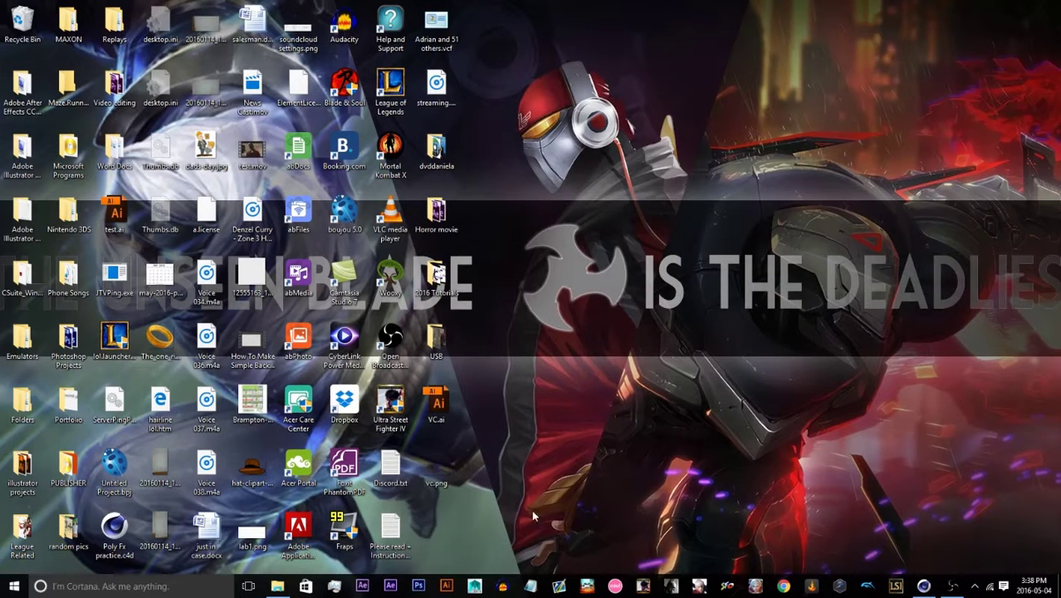
double_click(432, 462)
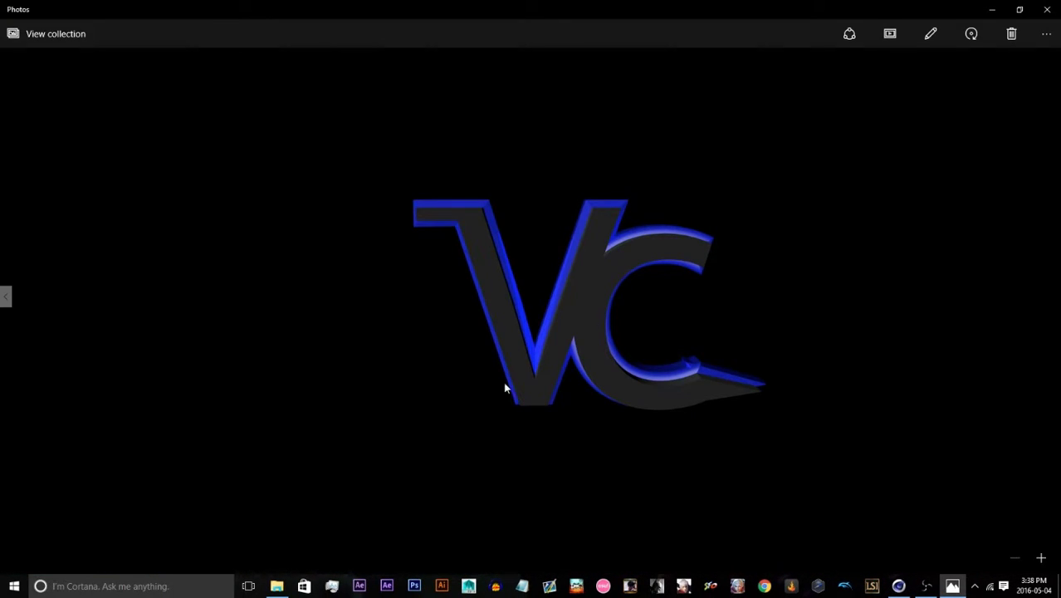
left_click(1048, 10)
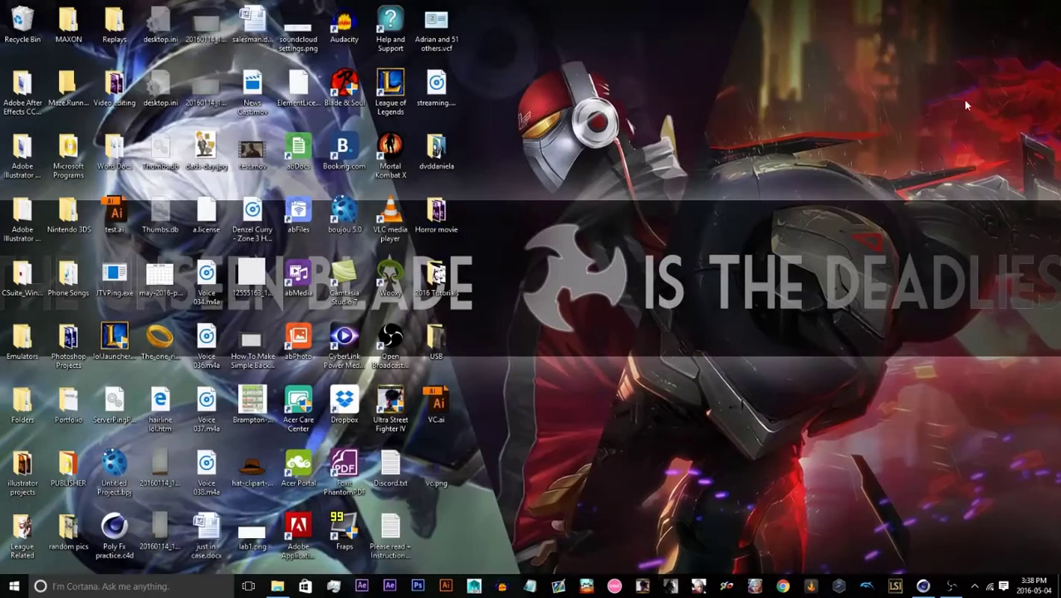